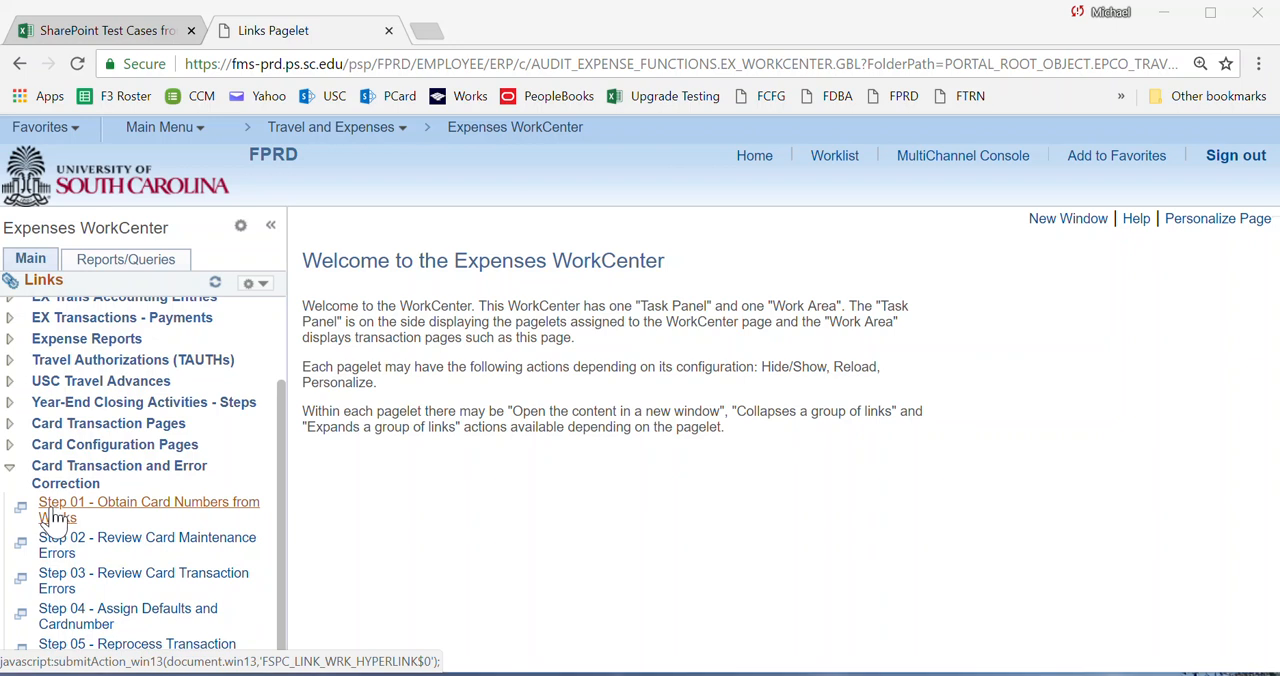
Open the Works site from the Step 01 - Obtain Card Numbers from Works link and go to its report Template Library.
left_click(55, 515)
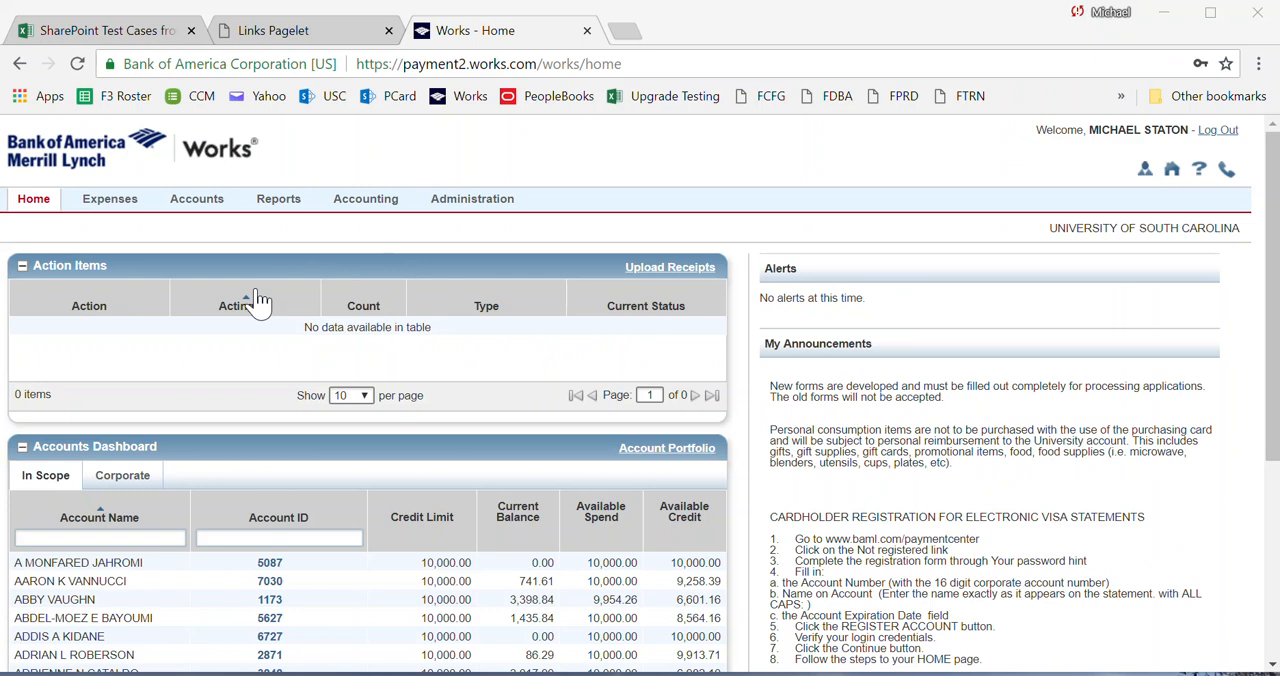
left_click(284, 200)
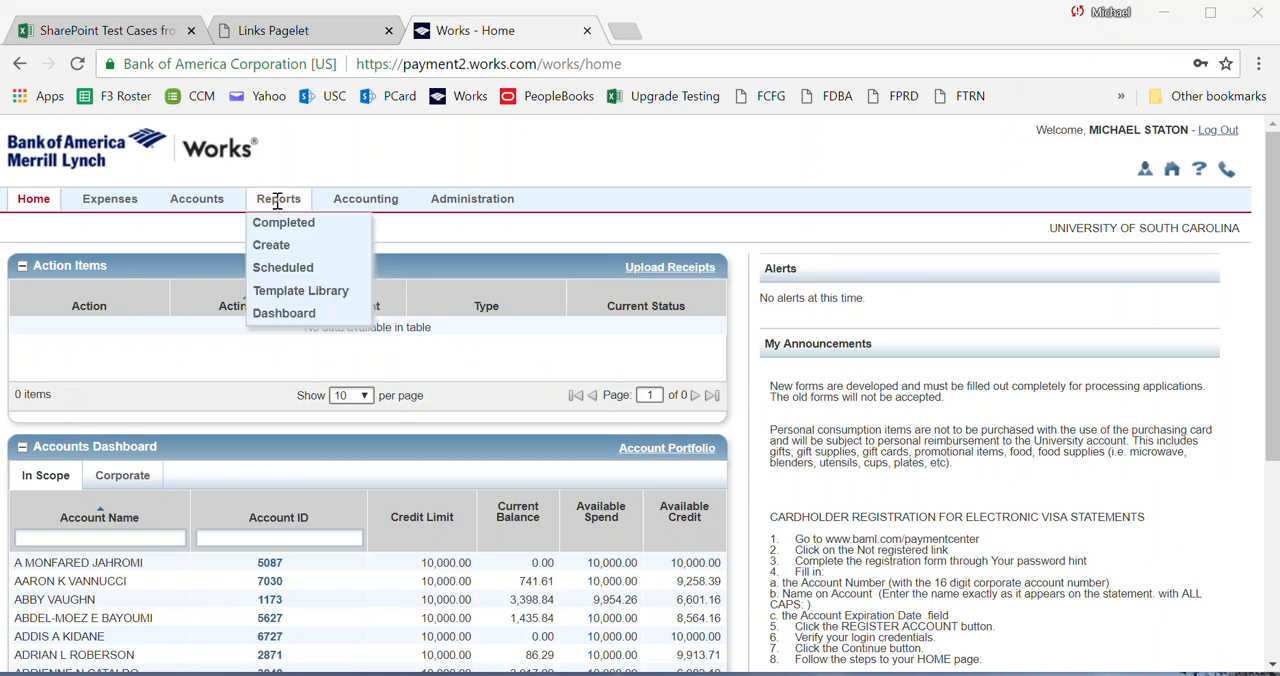
left_click(288, 298)
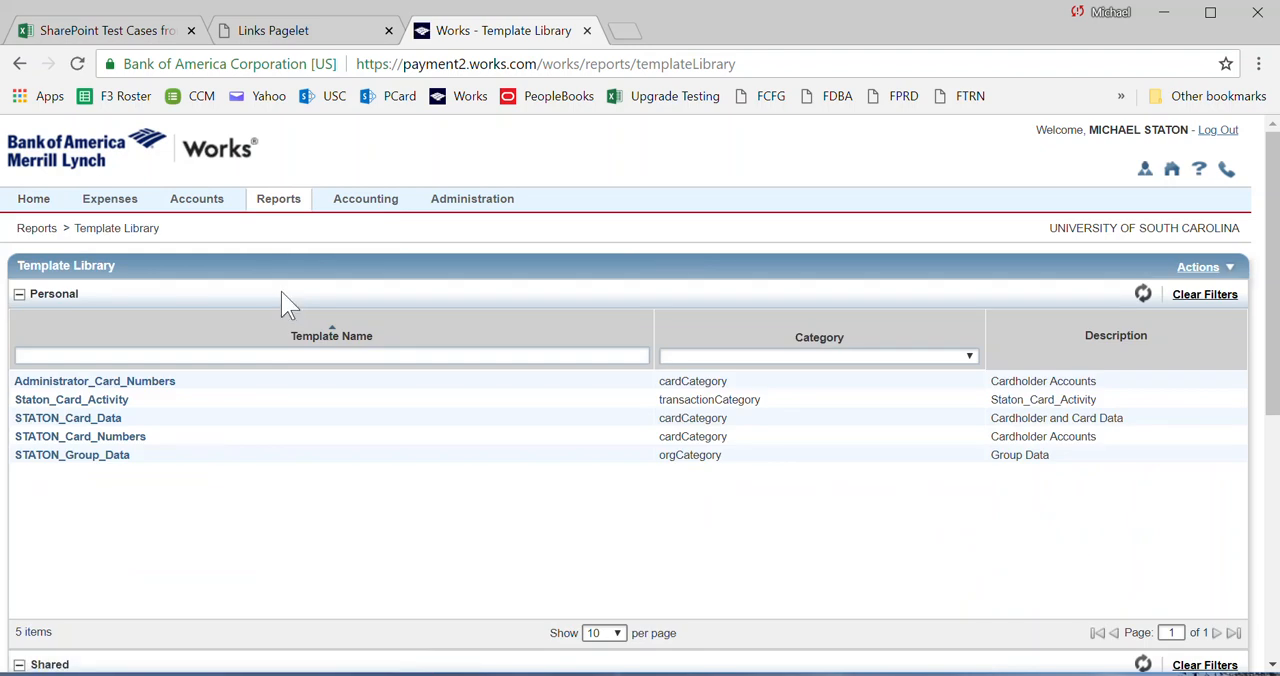
Open the Administrator_Card_Numbers template for Modify / Run and remove its Card Modify Date filter.
left_click(77, 388)
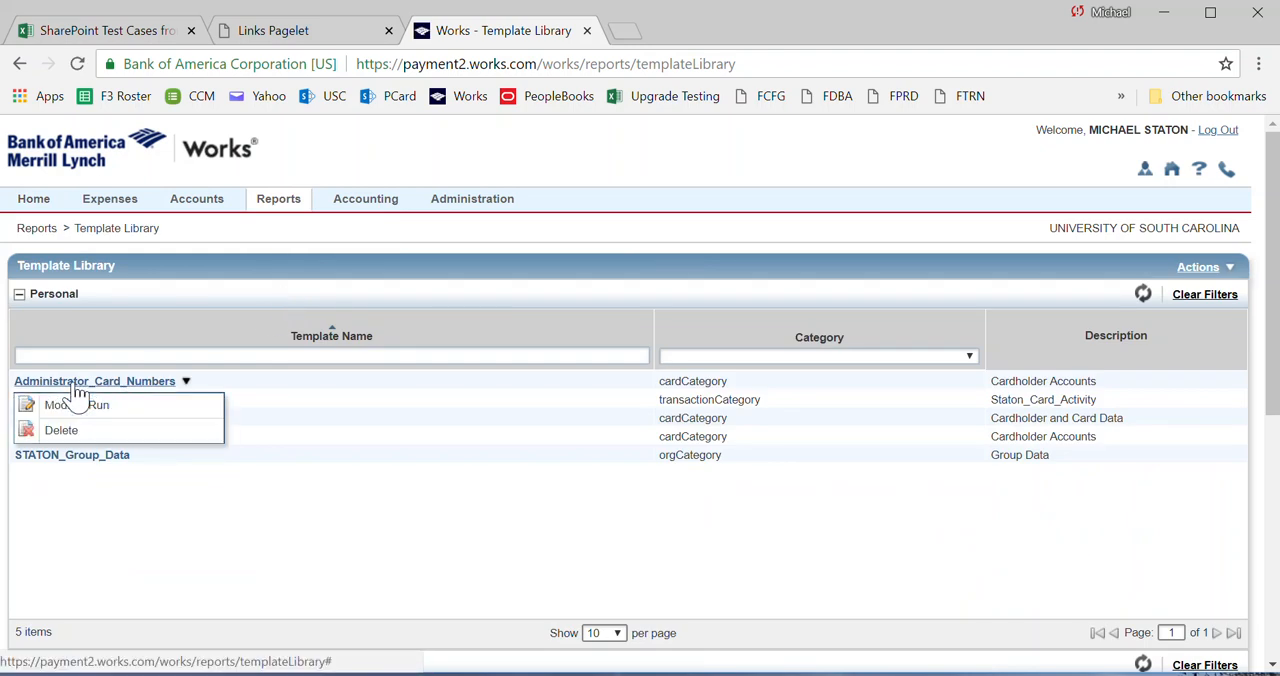
left_click(63, 408)
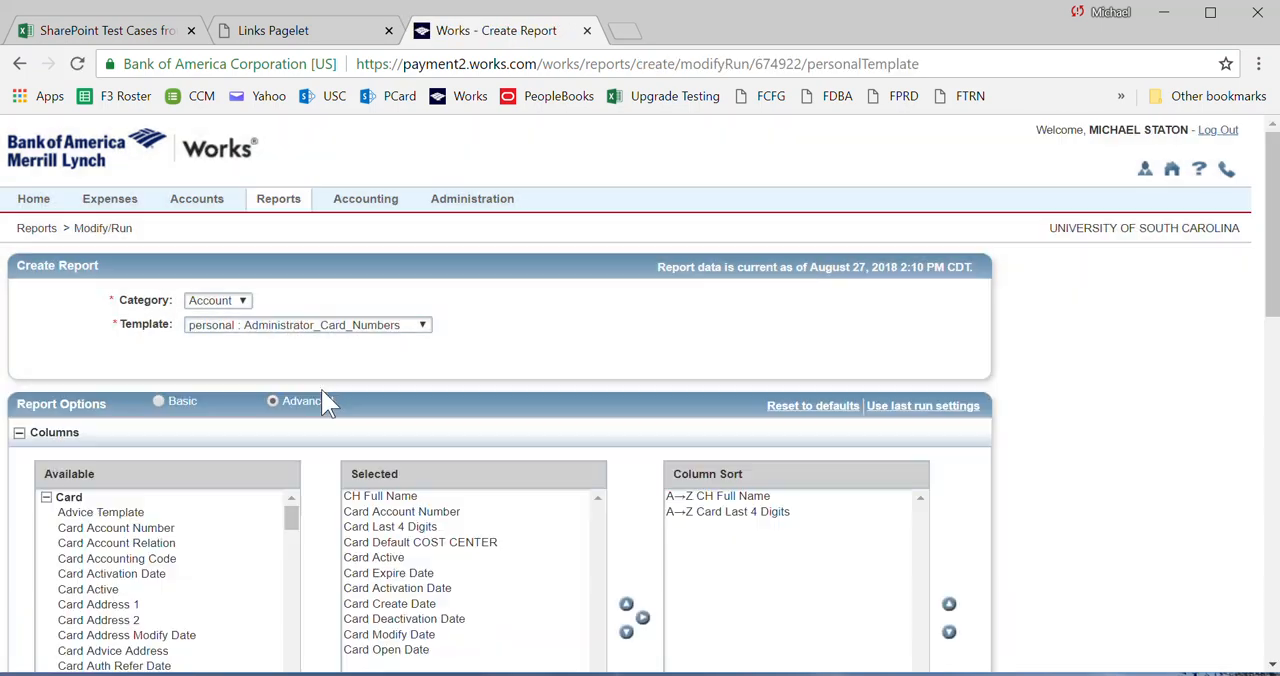
scroll(423, 451, "down", 4)
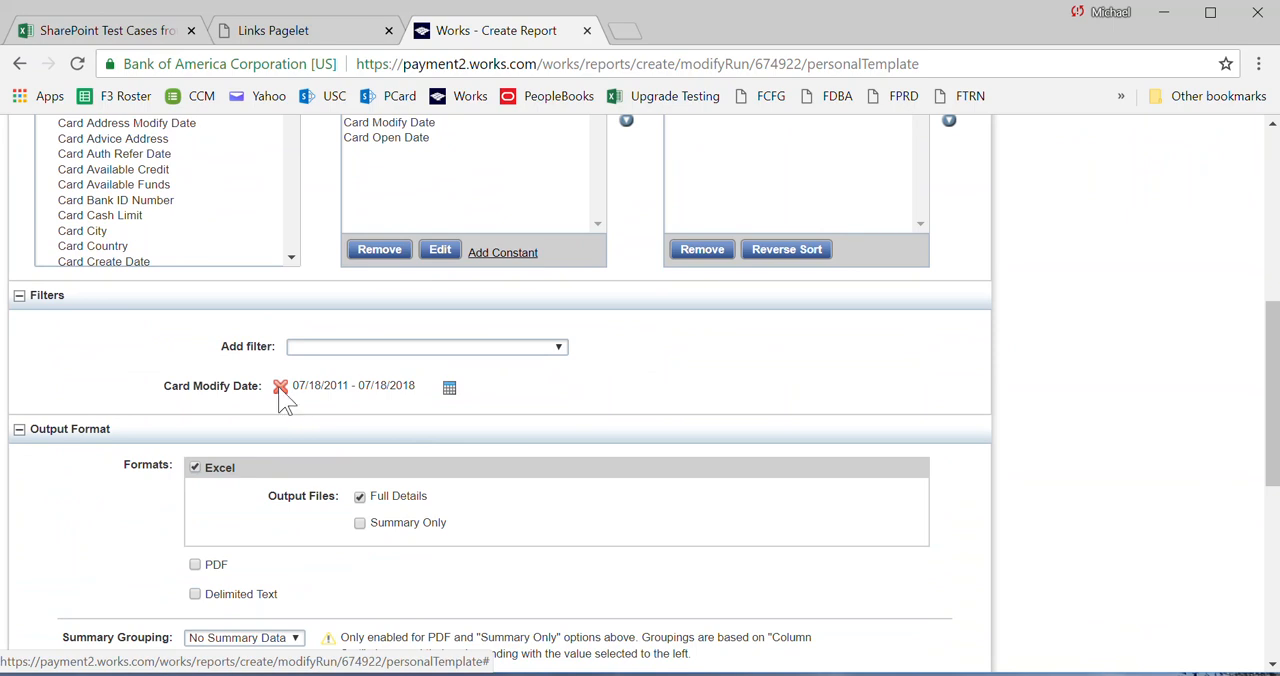
left_click(281, 388)
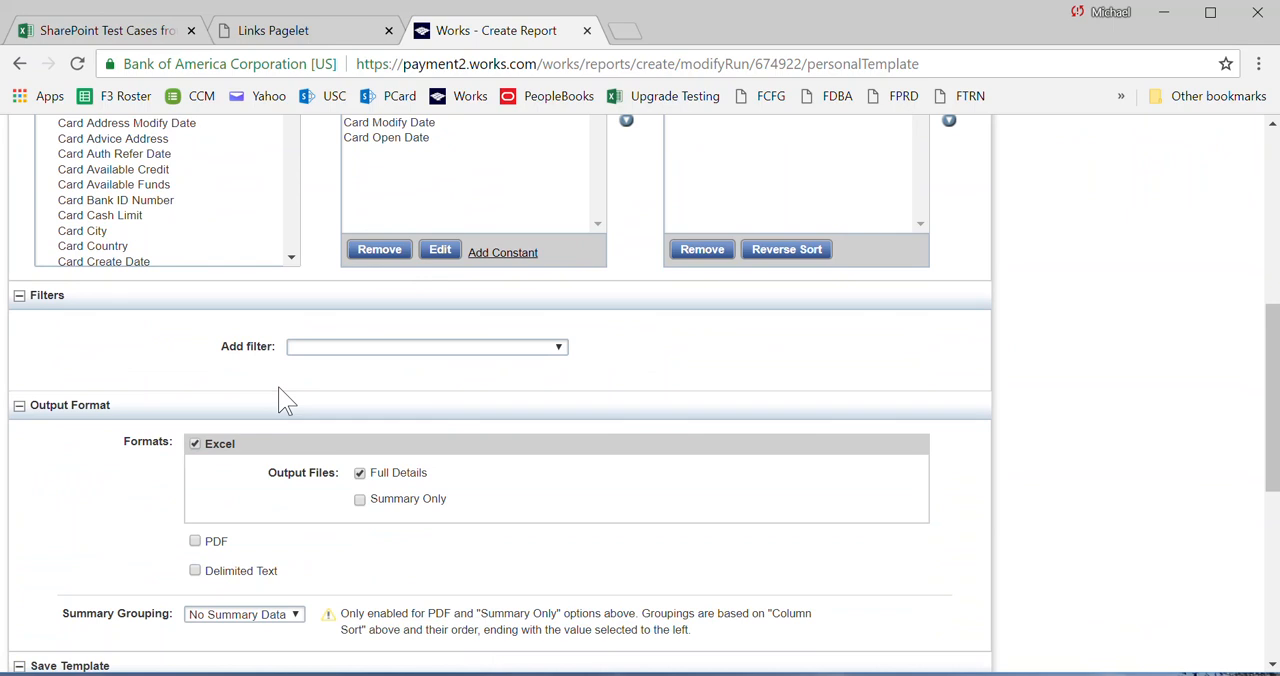
Submit the report to run immediately, then download the new report's XLS output and open it in Excel.
scroll(281, 398, "down", 5)
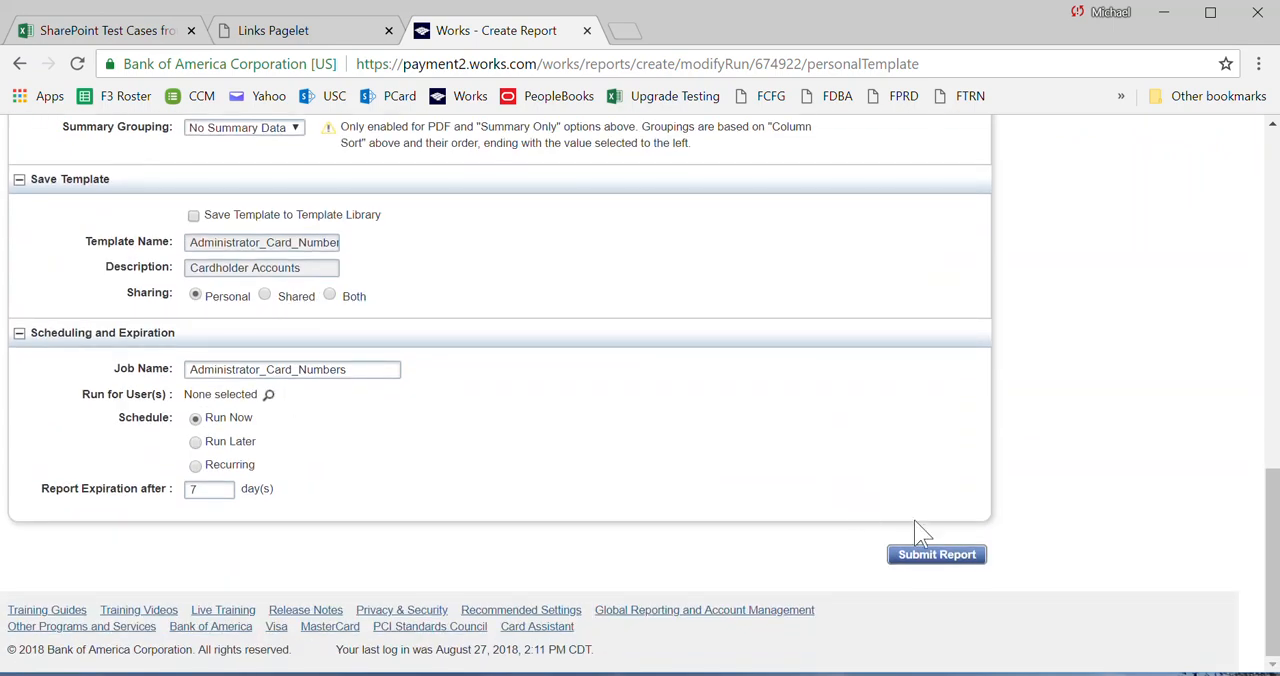
left_click(918, 566)
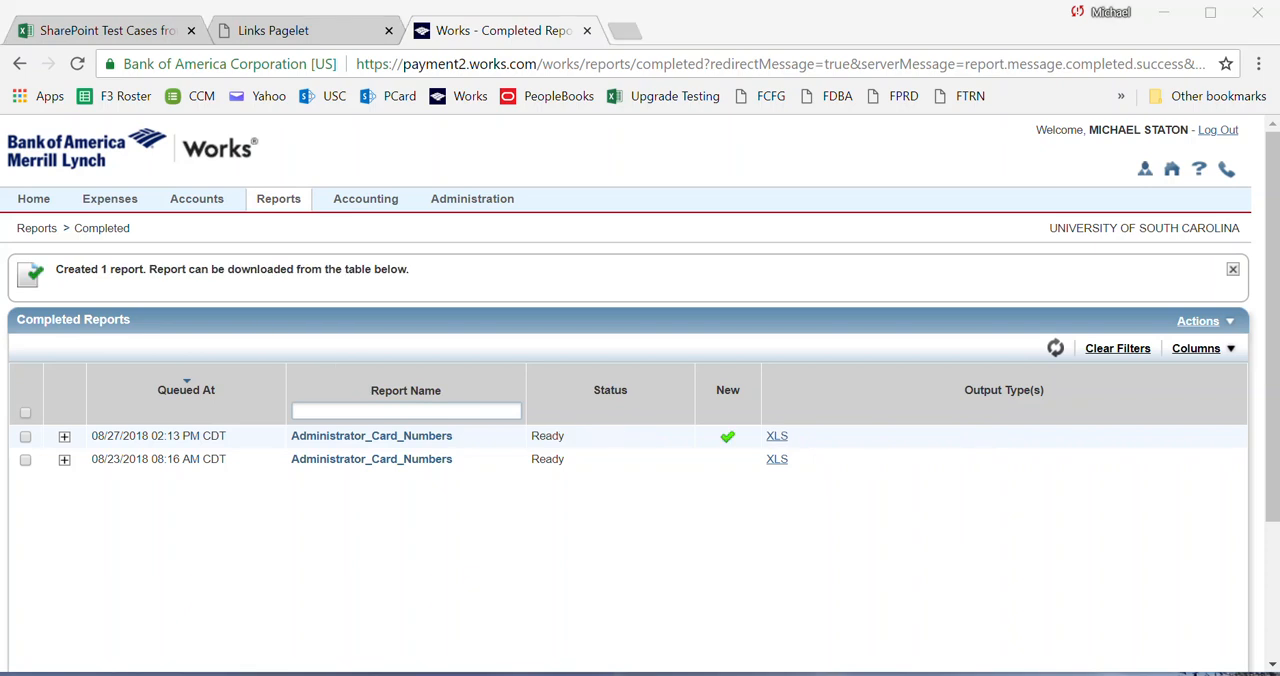
left_click(779, 444)
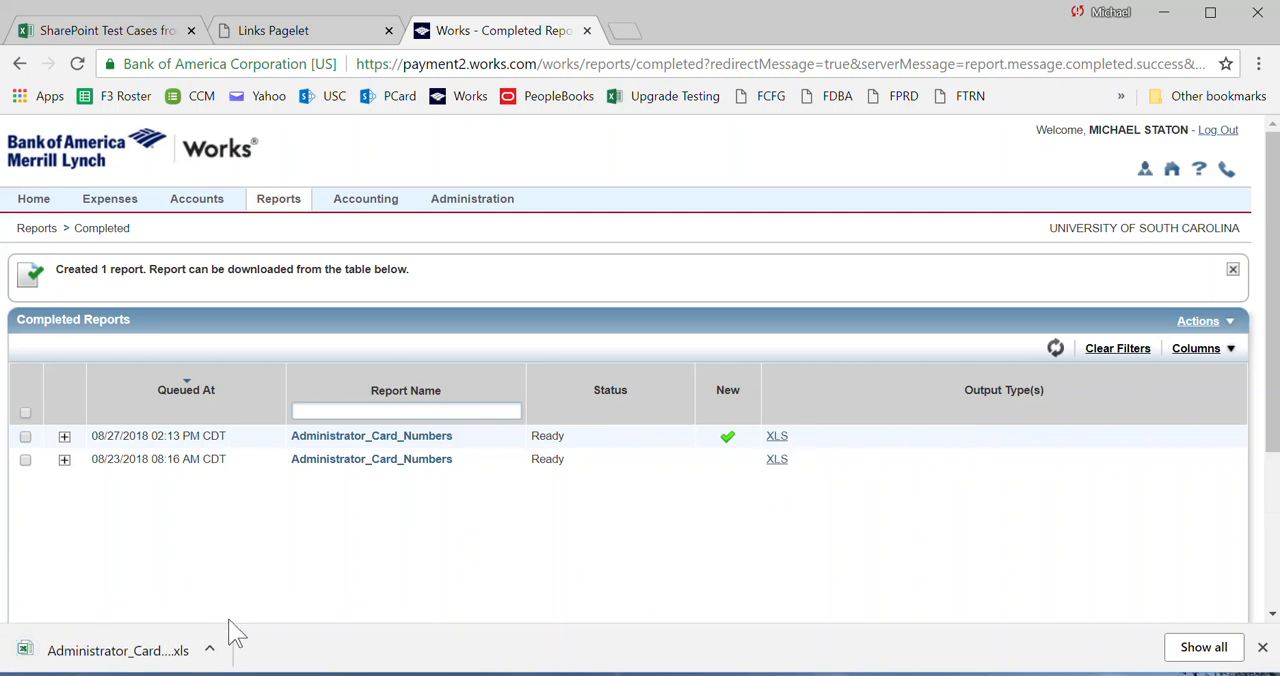
left_click(75, 658)
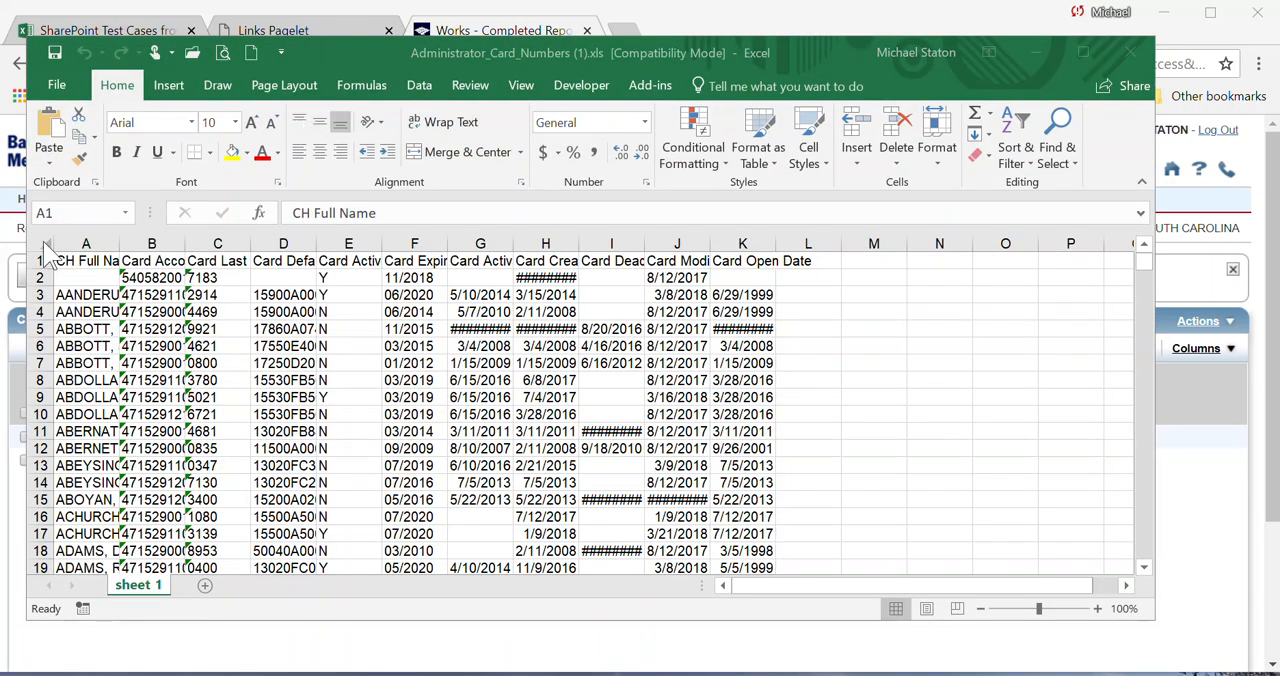
Auto-fit the width of all columns in the report and turn on filtering for the header row.
left_click(44, 245)
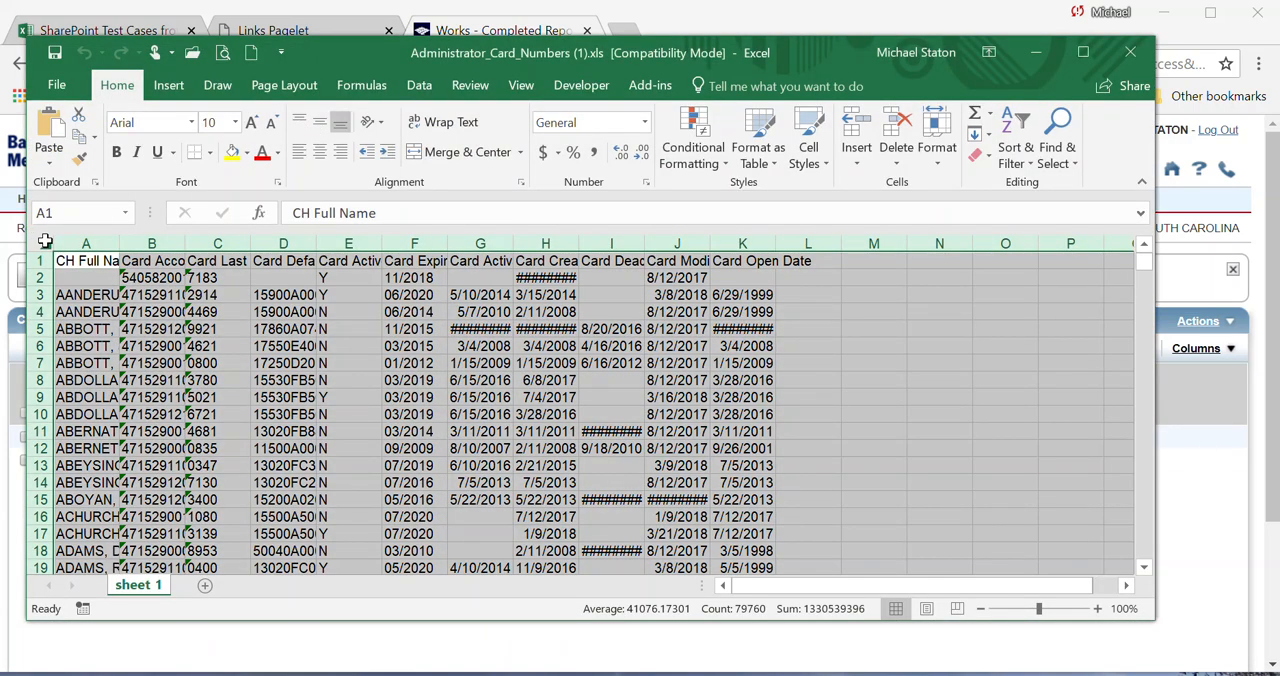
double_click(118, 245)
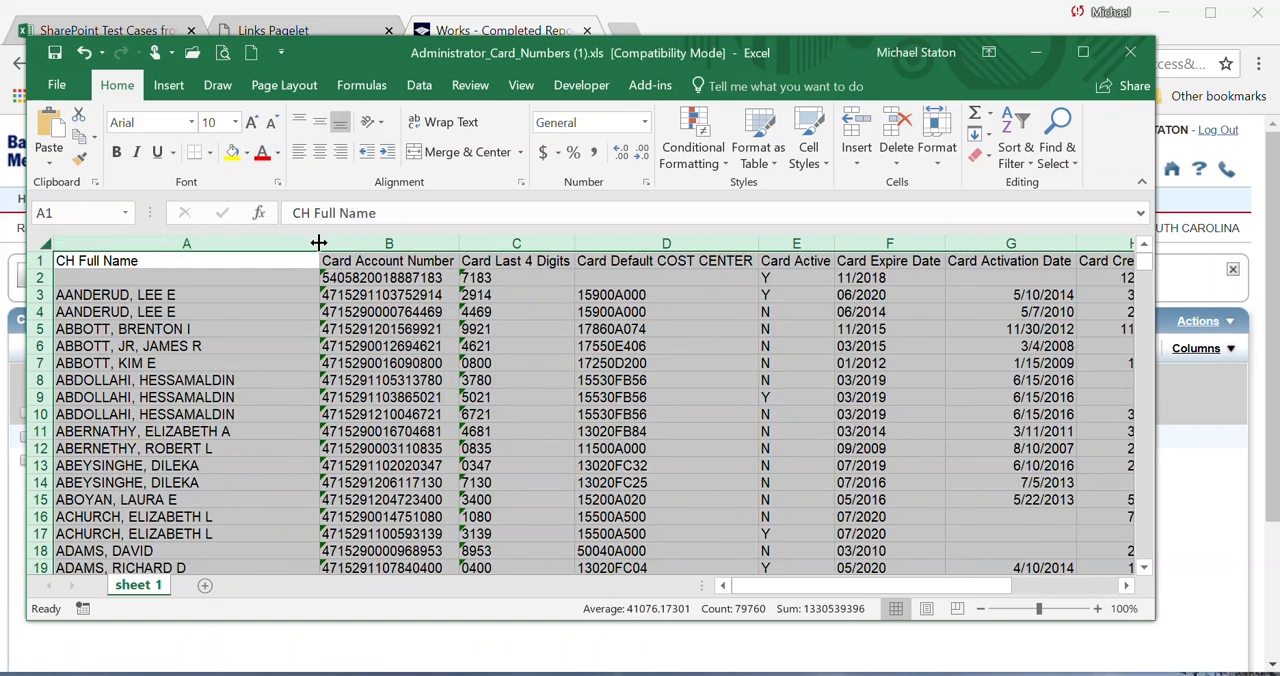
left_click(421, 88)
left_click(640, 141)
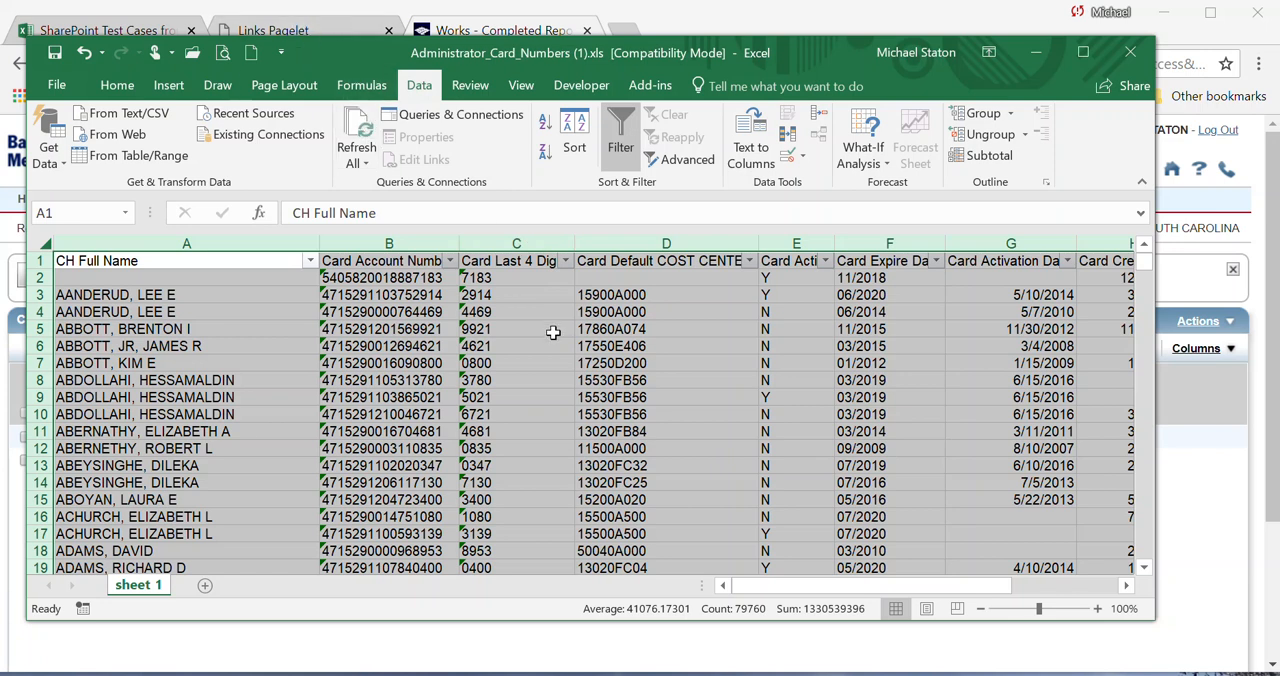
Return to the Expenses WorkCenter in the browser and open Step 02 - Review Card Maintenance Errors, showing the Visa card errors.
key("alt+Tab")
key("alt+Tab")
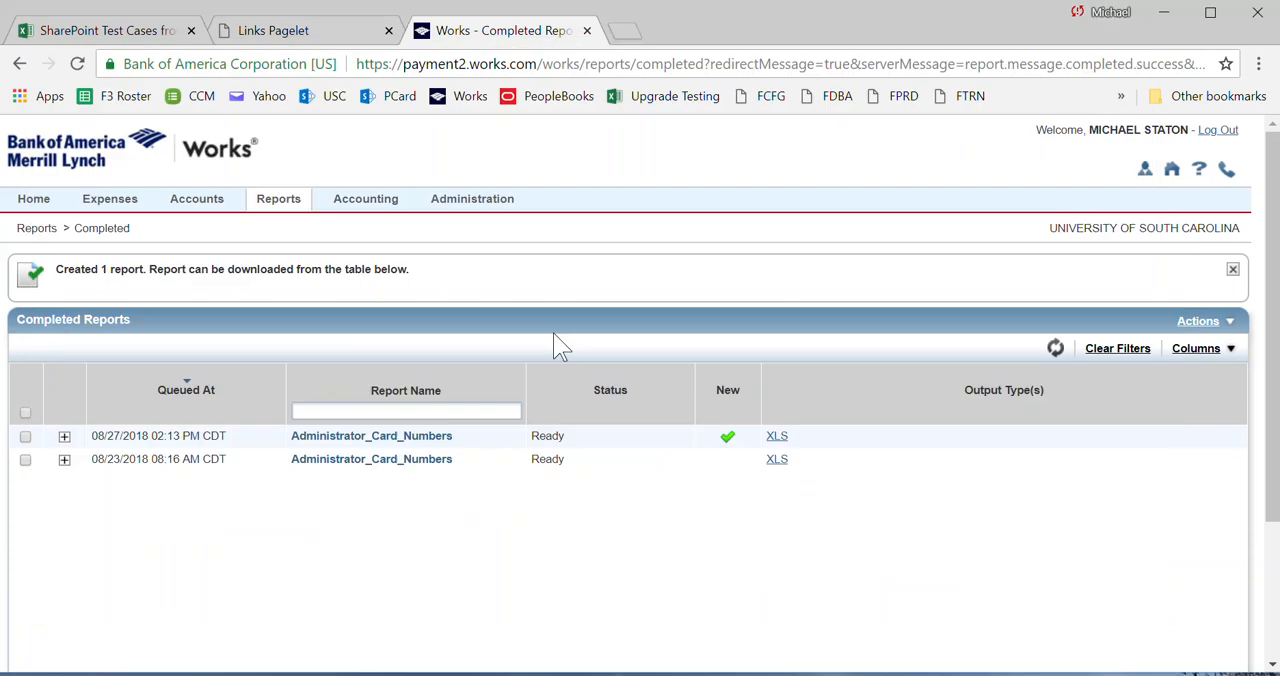
left_click(274, 38)
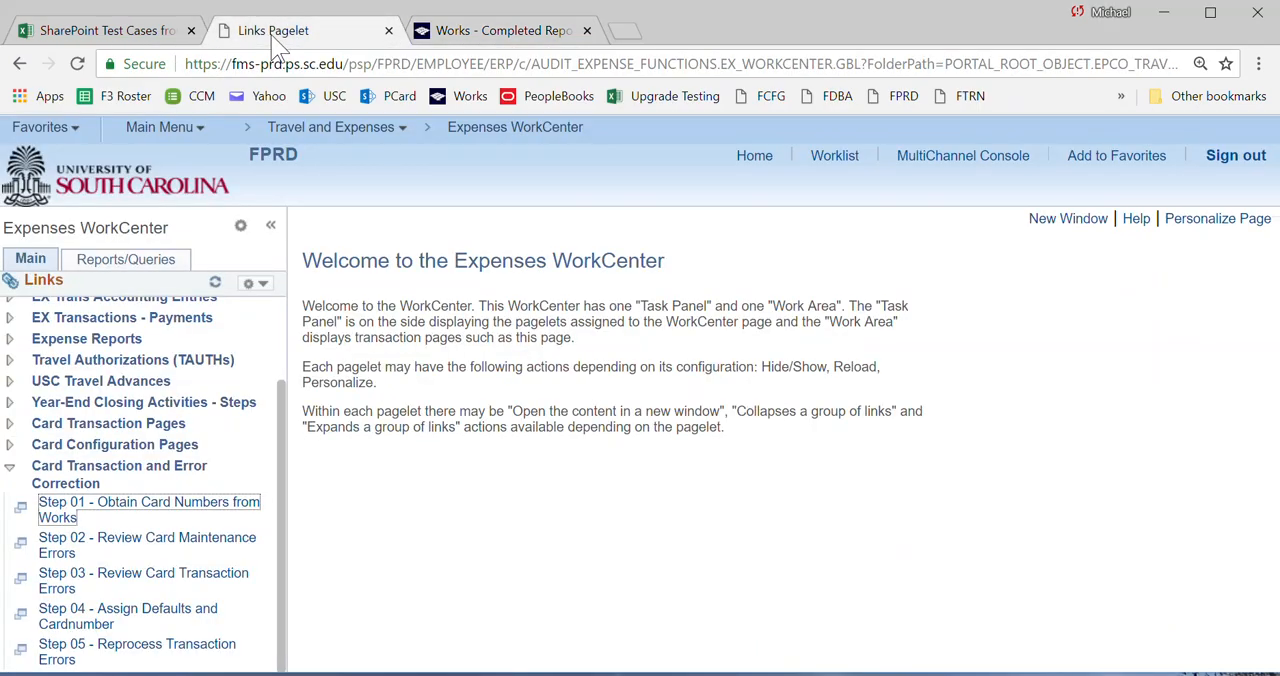
left_click(56, 557)
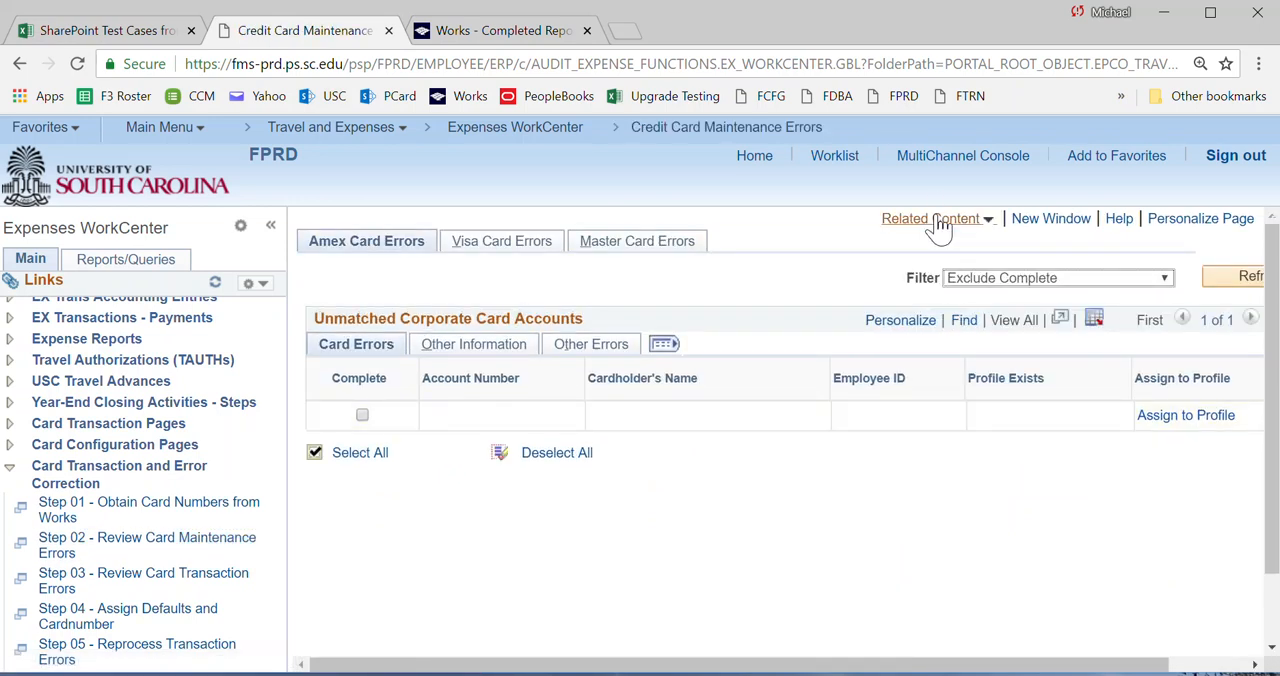
left_click(480, 250)
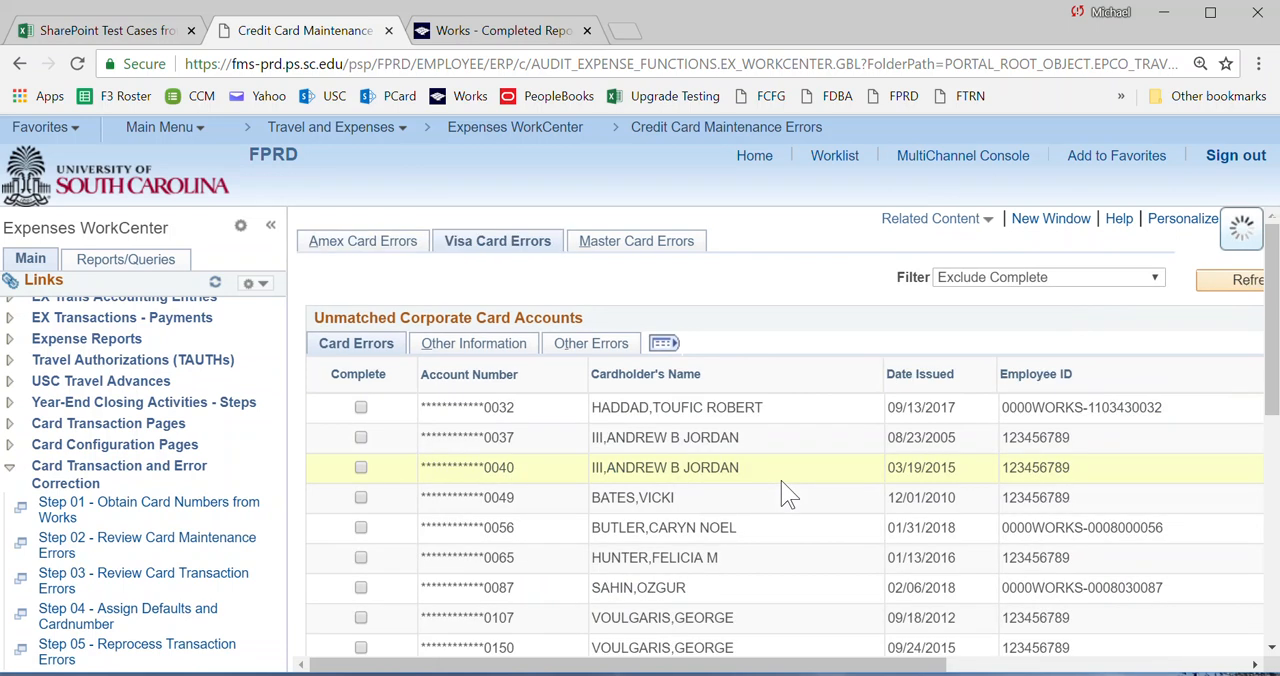
Show the Card Maint. Error related content and enlarge its area to display more of the query results.
left_click(935, 219)
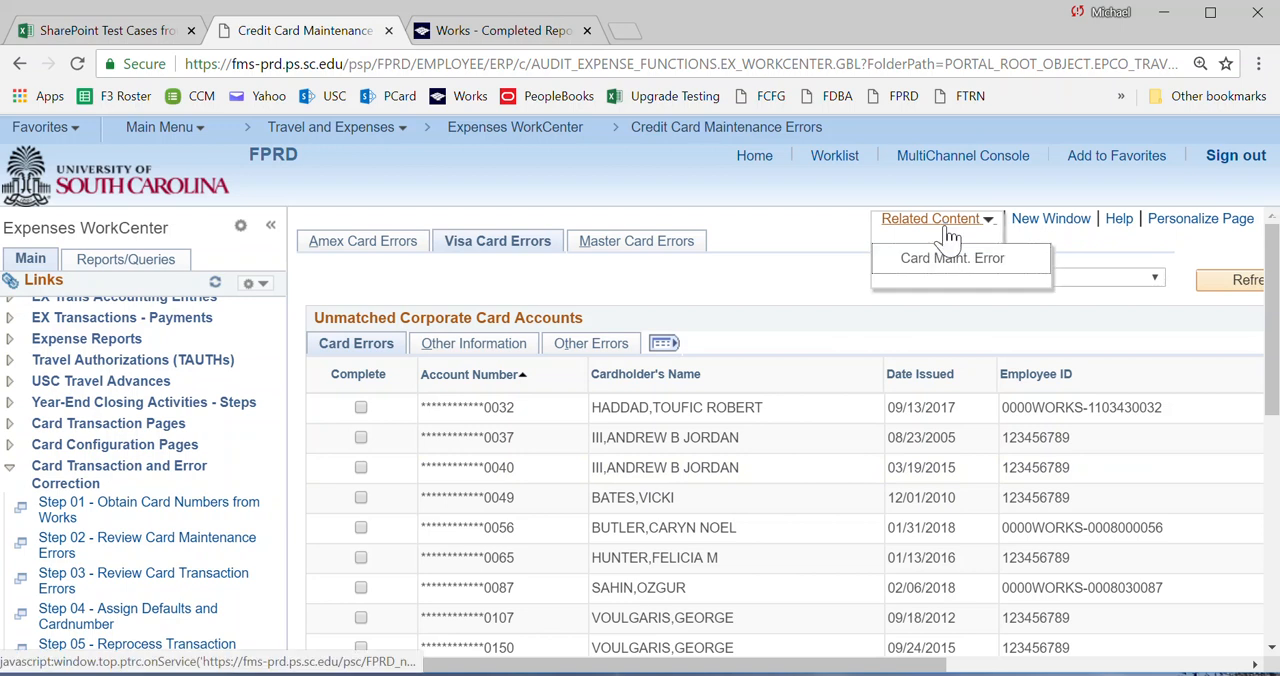
left_click(932, 264)
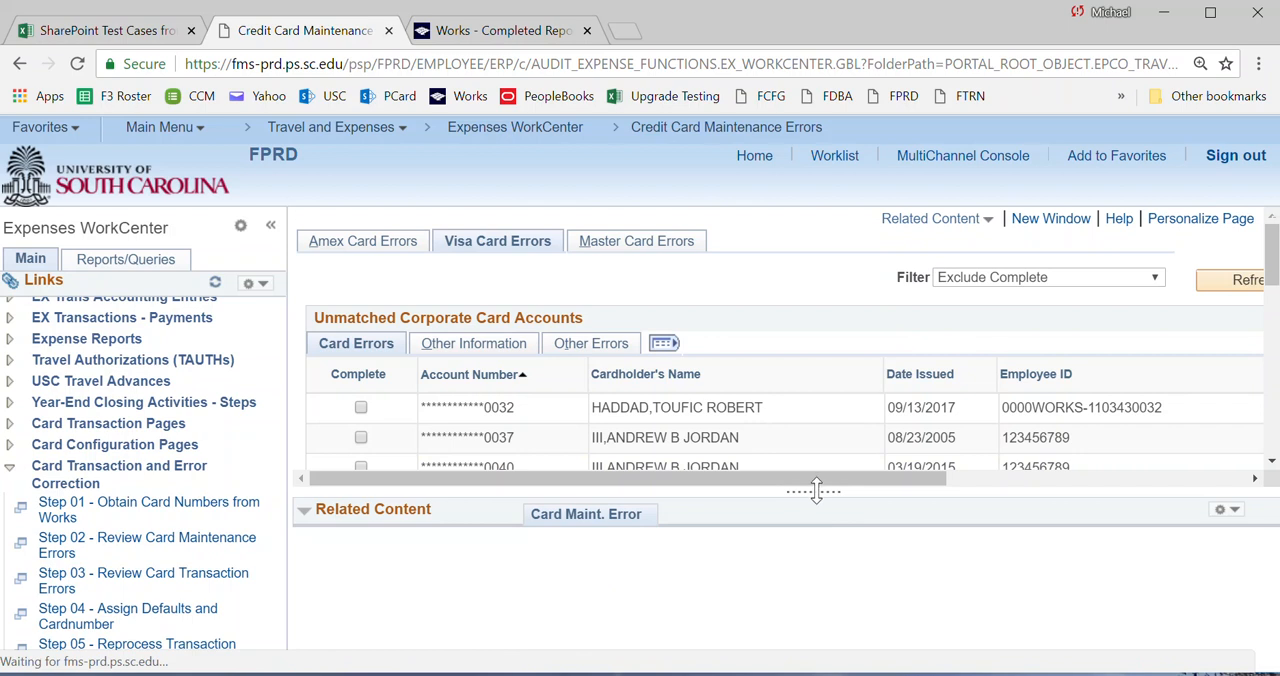
left_click_drag(817, 491, 826, 346)
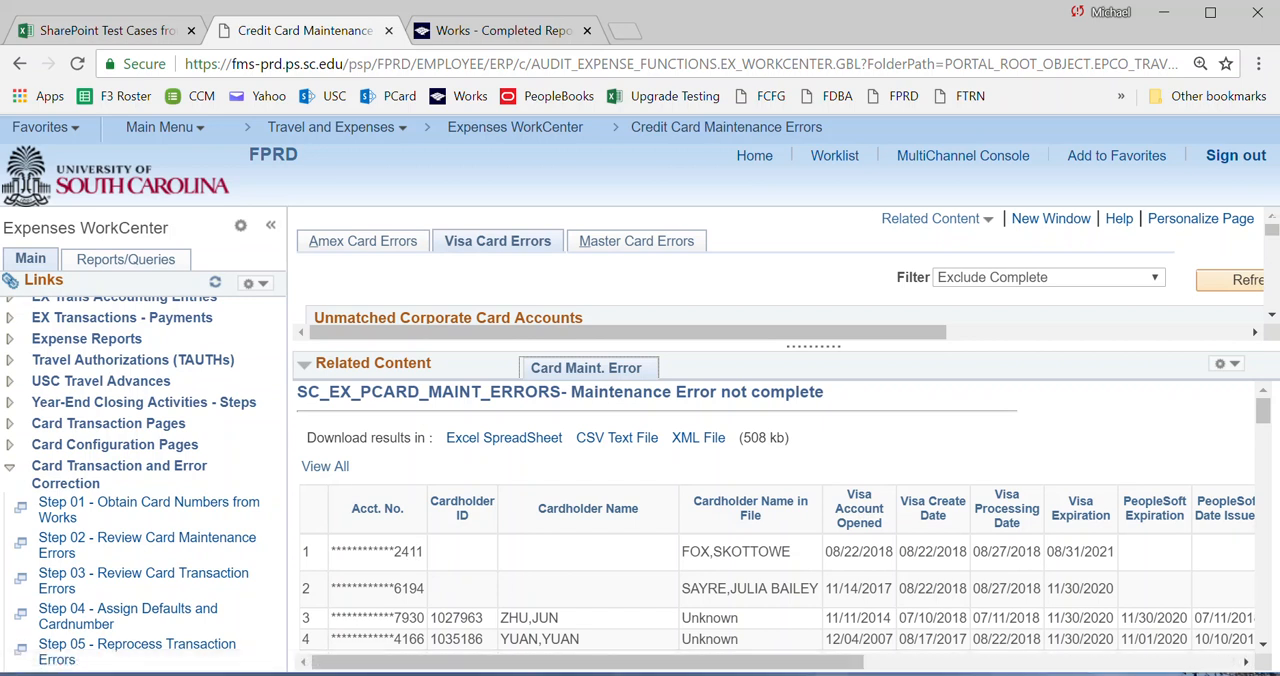
Switch to the Excel report and filter Card Last 4 Digits by the last four digits of the first card in the error list.
key("alt+Tab")
left_click(566, 294)
left_click(565, 260)
left_click(419, 436)
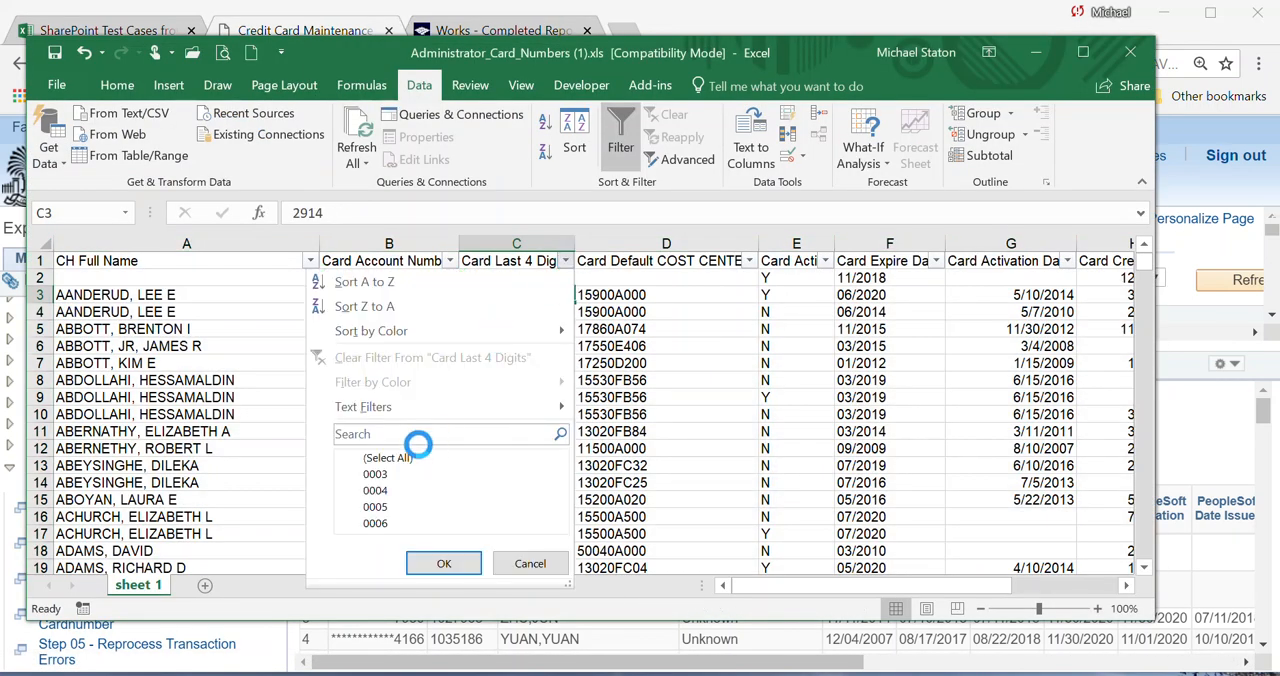
type("2411")
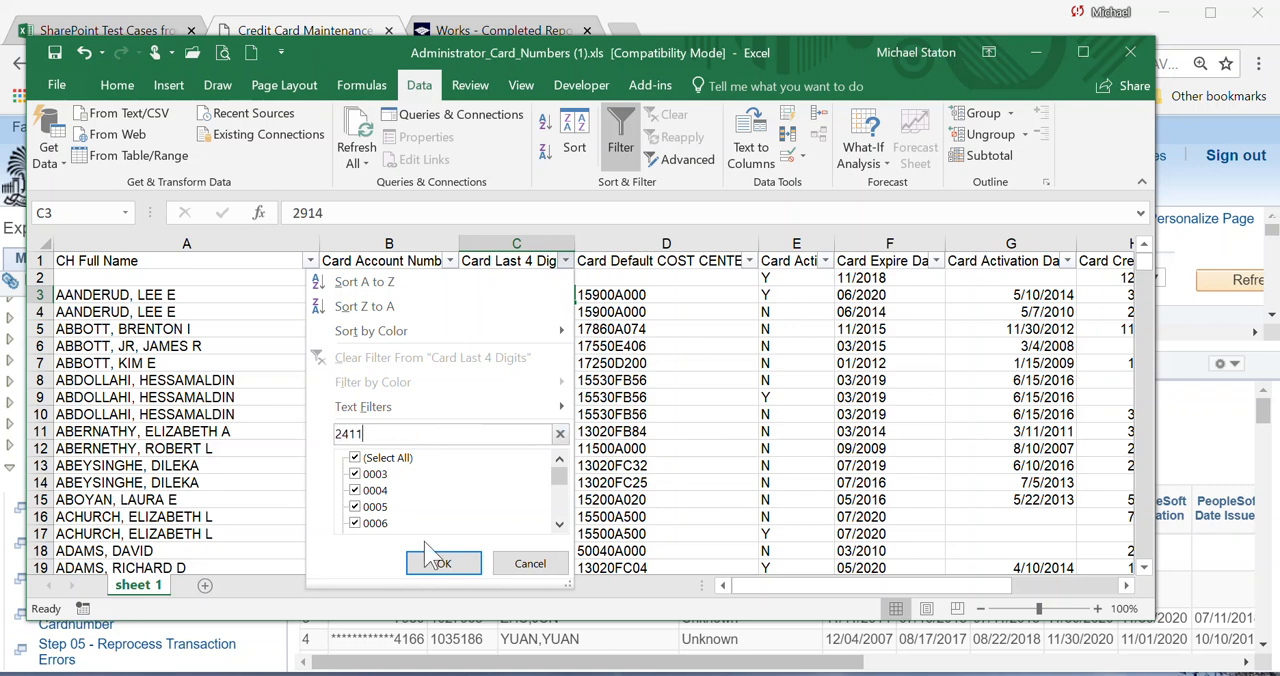
left_click(428, 563)
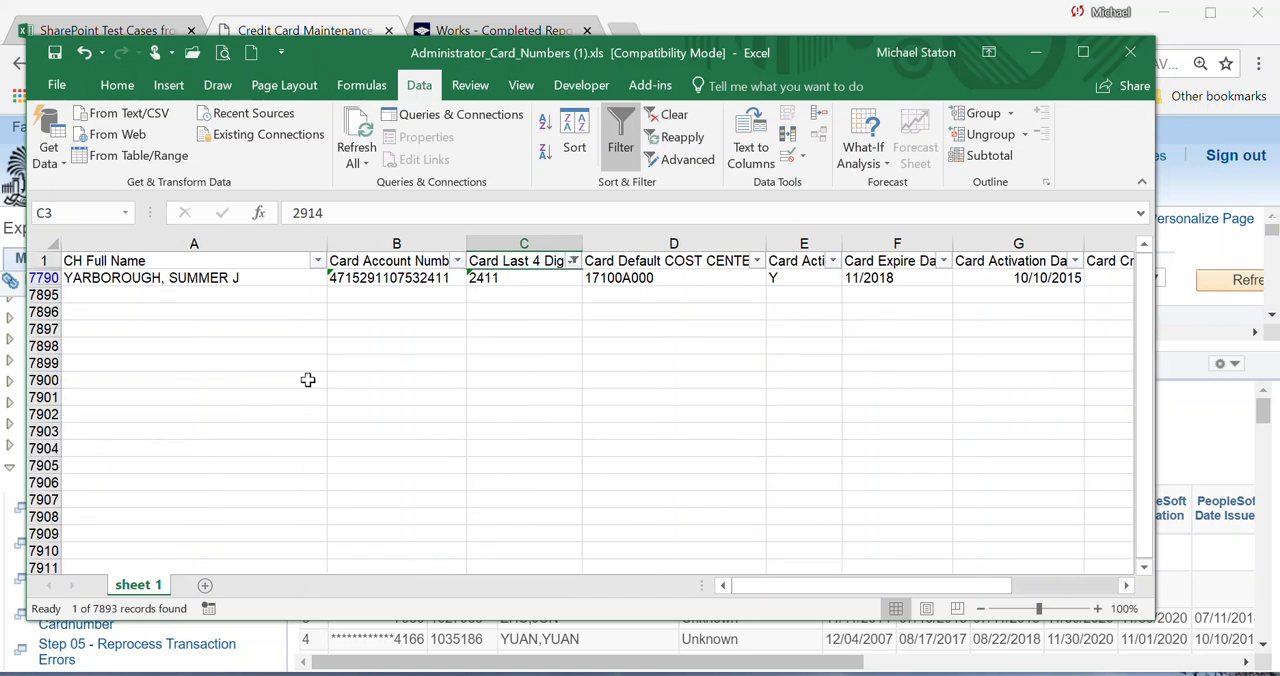
Compare the filtered record's cardholder name with the error list and examine its cost center, expiration, activation, creation and open dates.
left_click(129, 273)
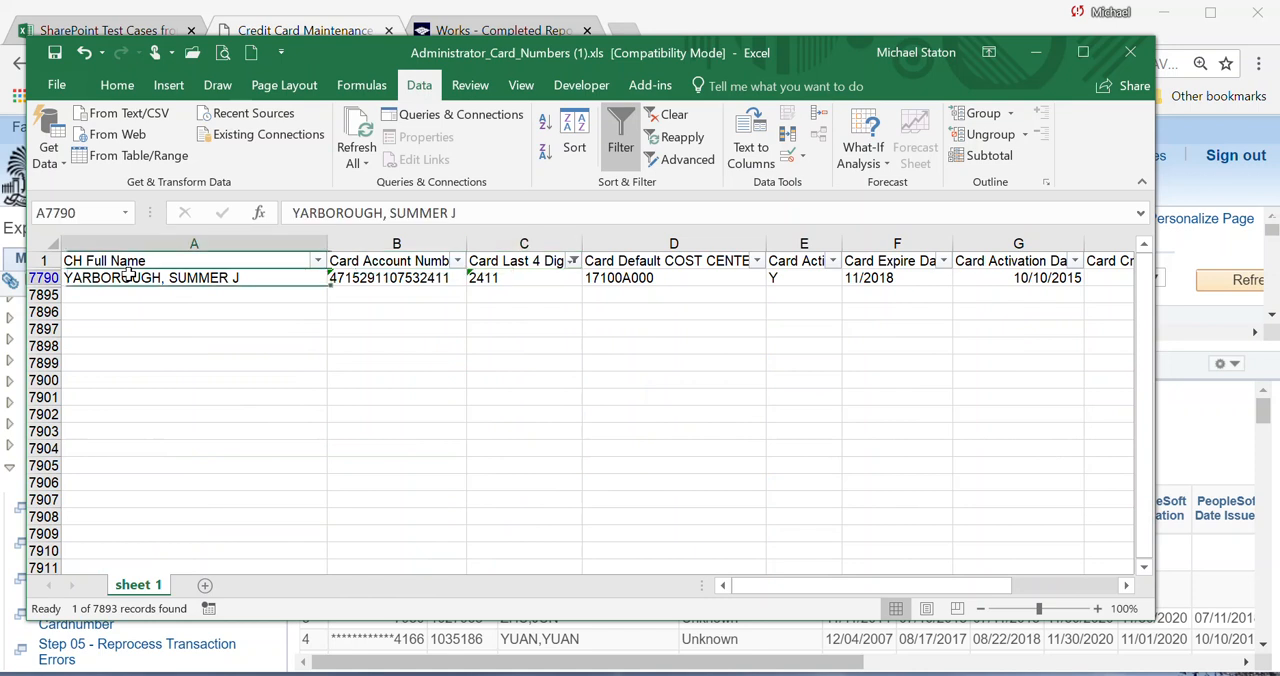
key("alt+Tab")
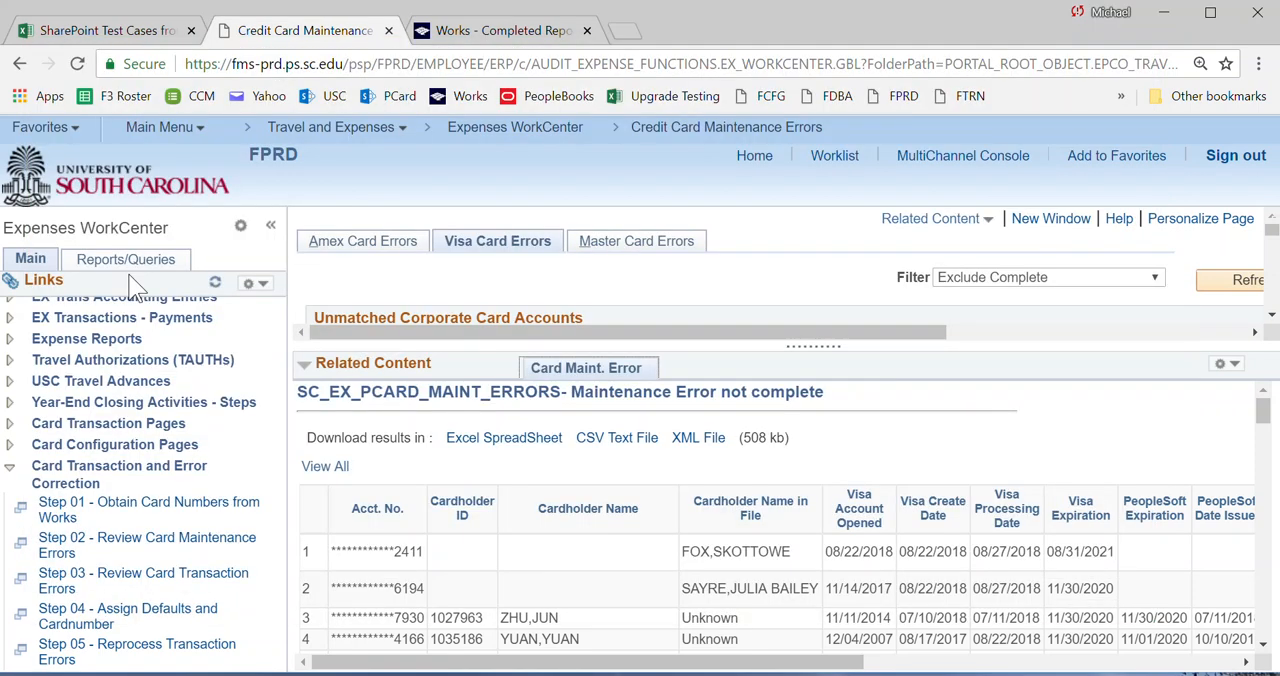
key("alt+Tab")
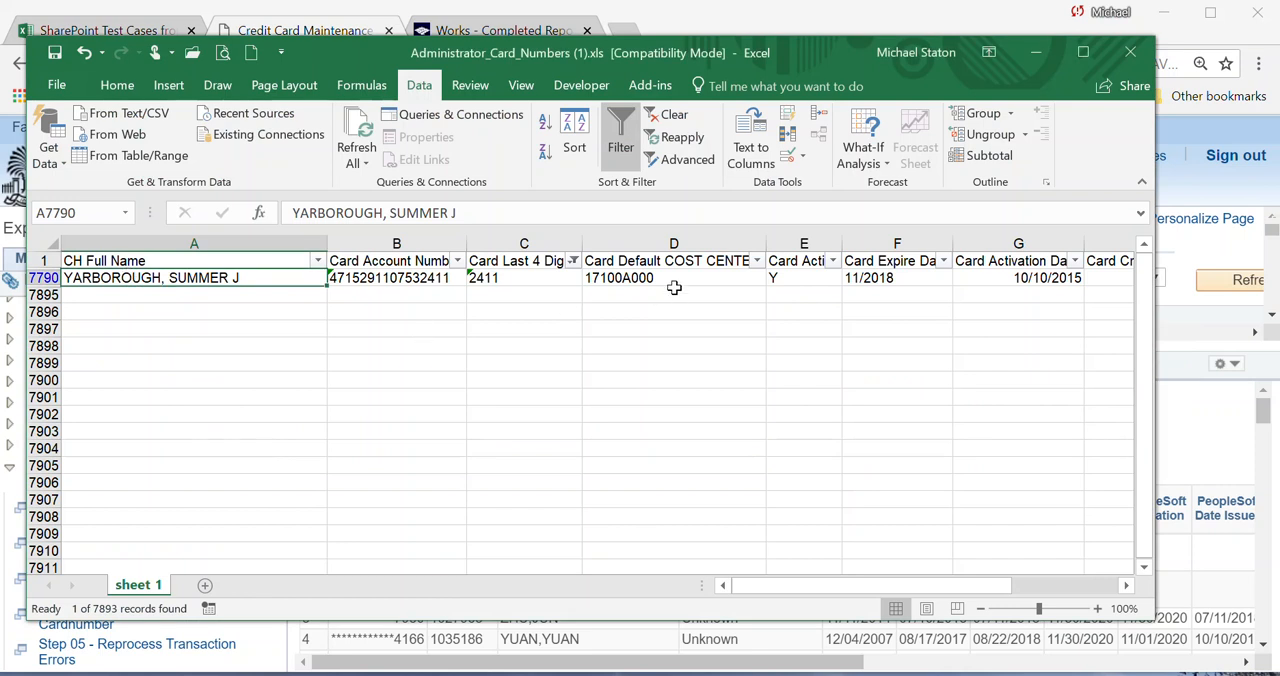
left_click(637, 280)
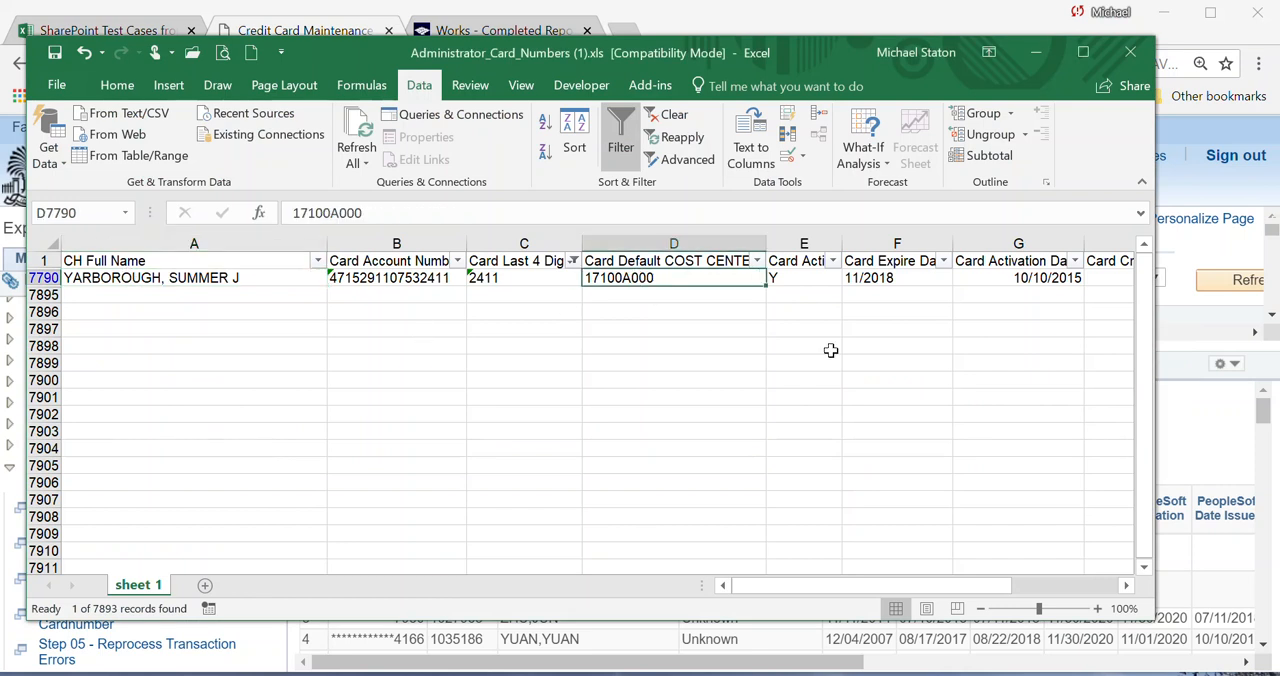
left_click(898, 281)
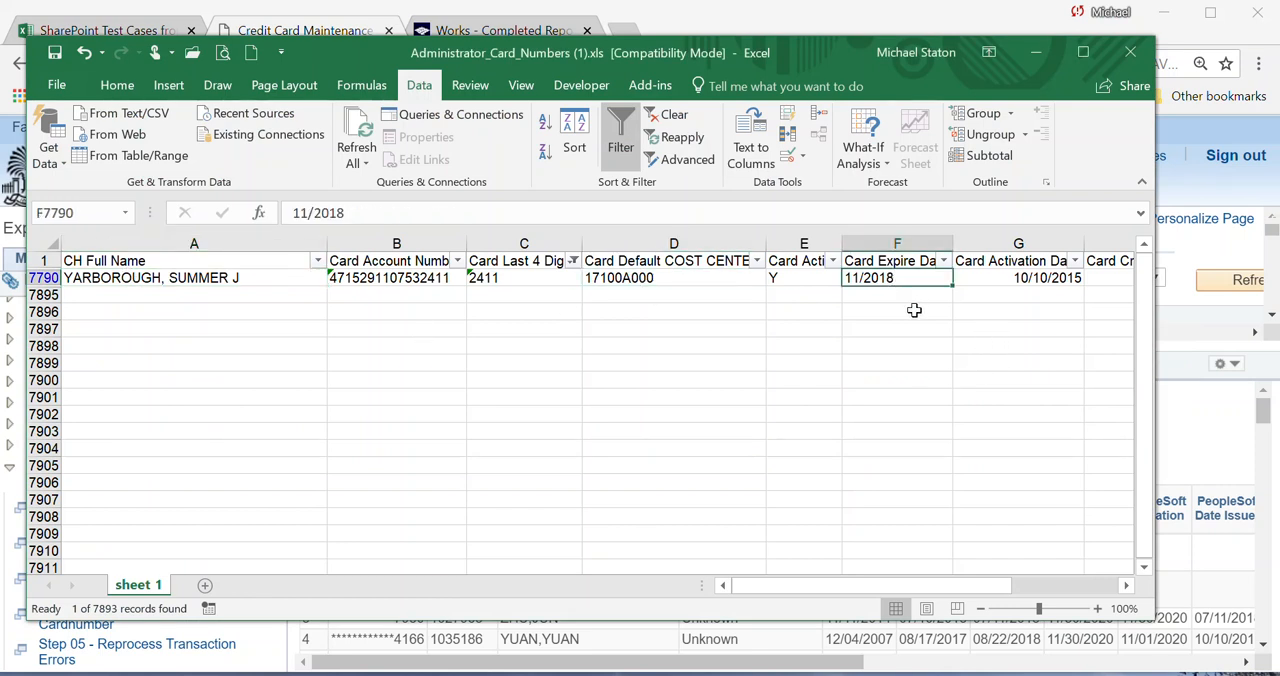
left_click(1126, 586)
left_click(1126, 586)
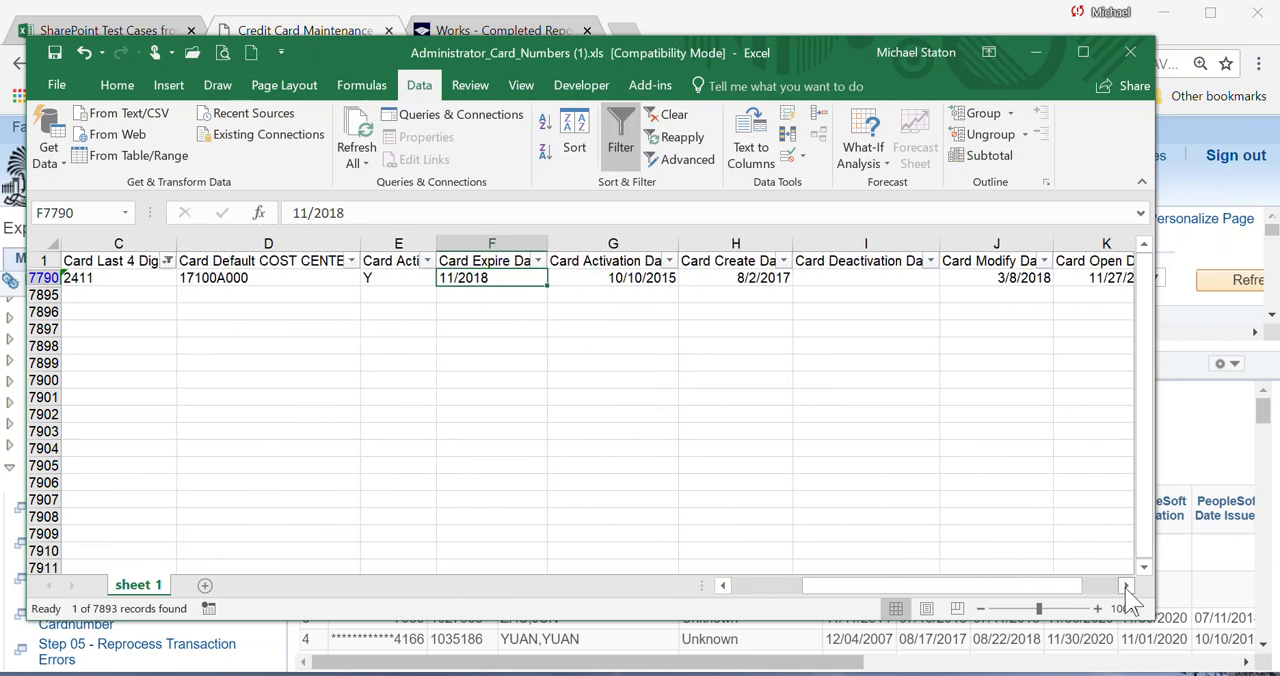
left_click(1126, 586)
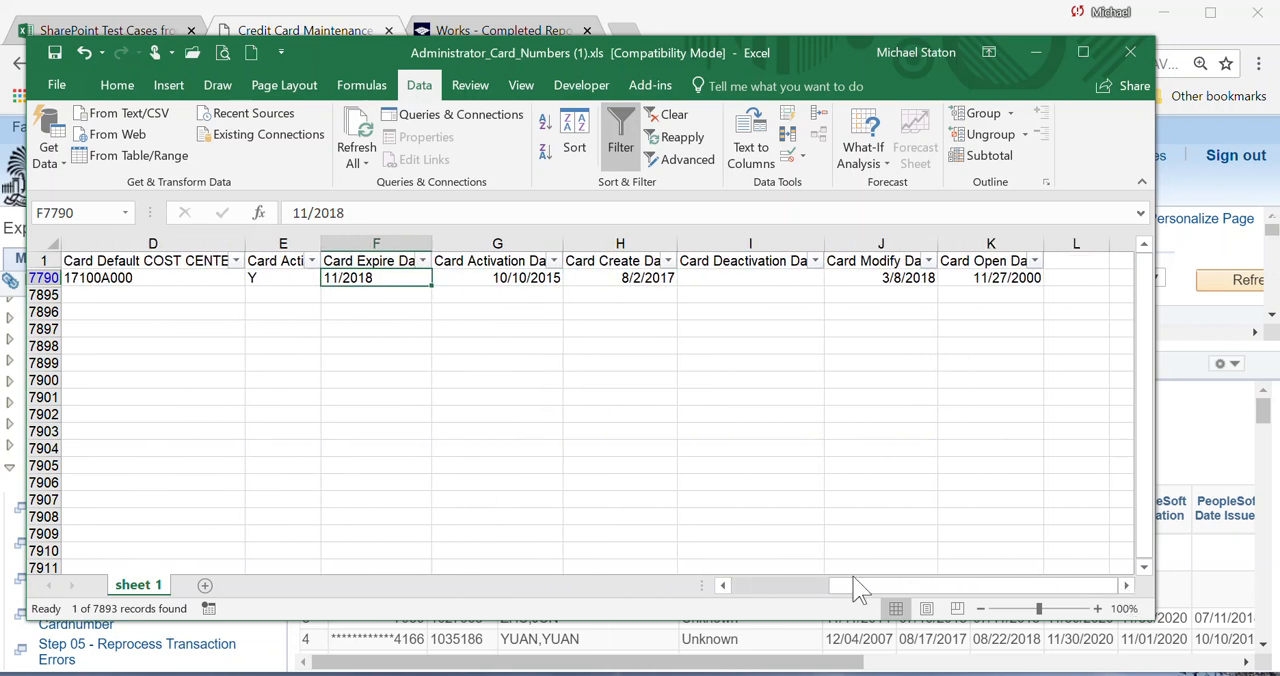
left_click(745, 587)
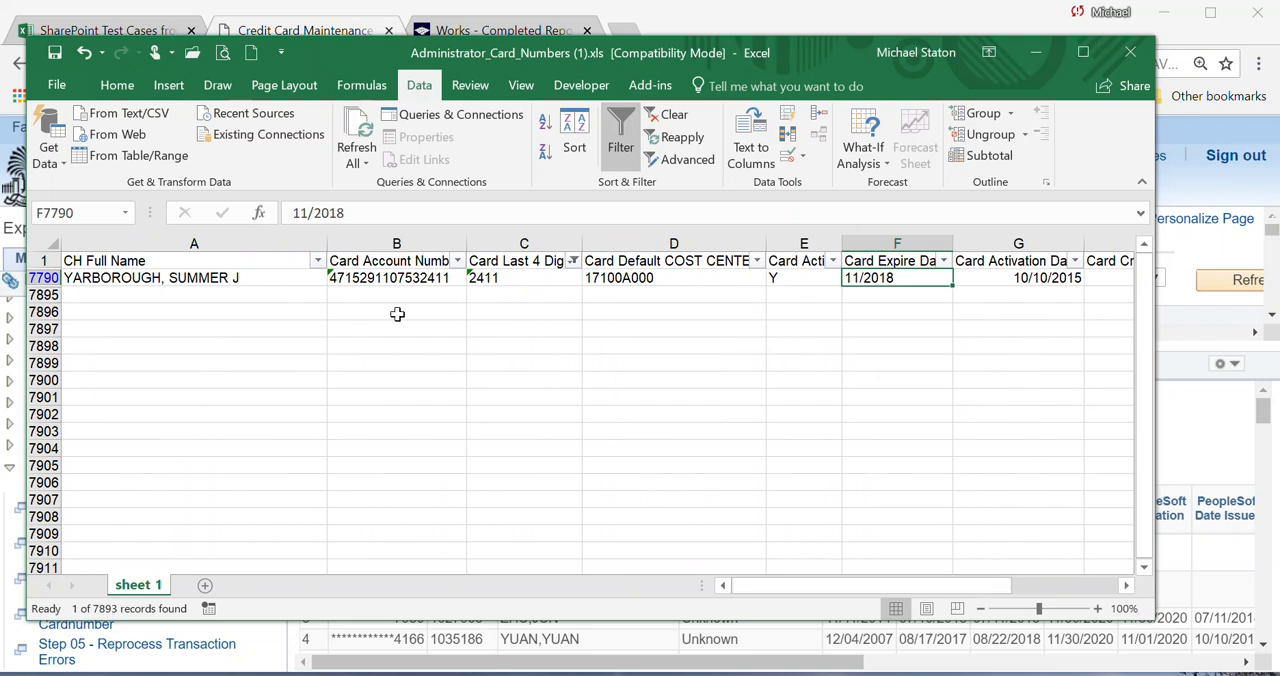
Check the filtered record's cardholder name and full card account number, then return to the maintenance error list in the browser.
left_click(205, 279)
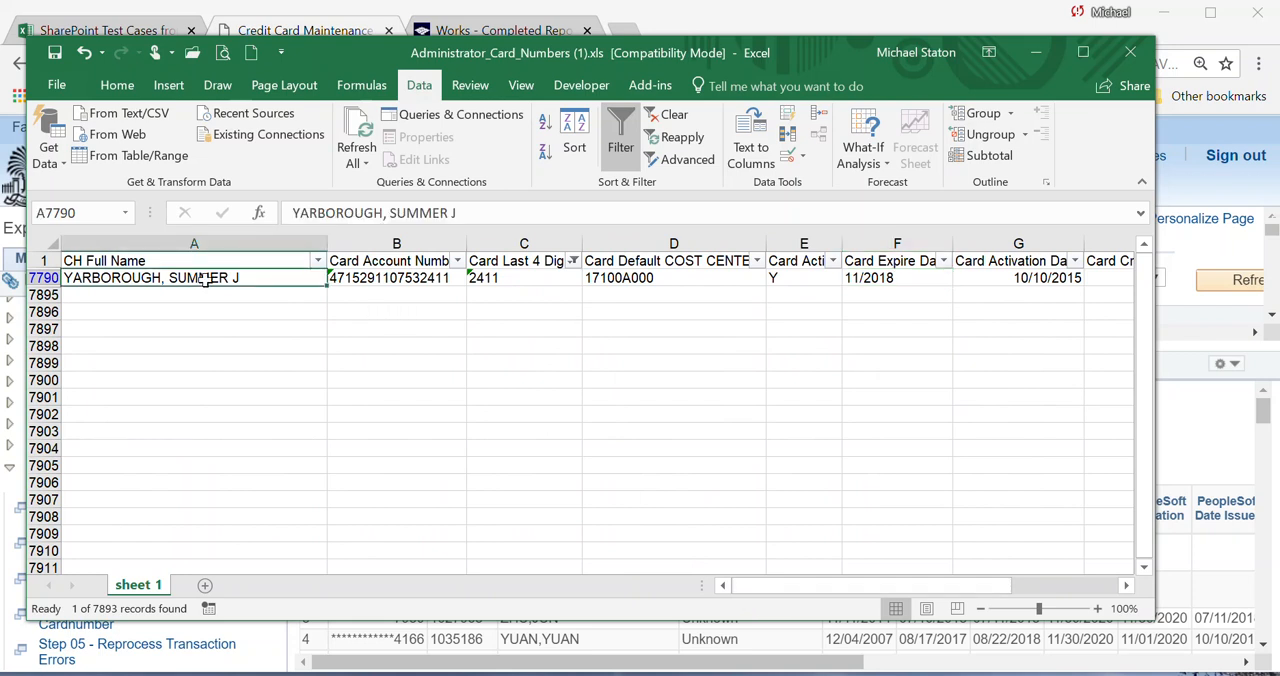
key("Right")
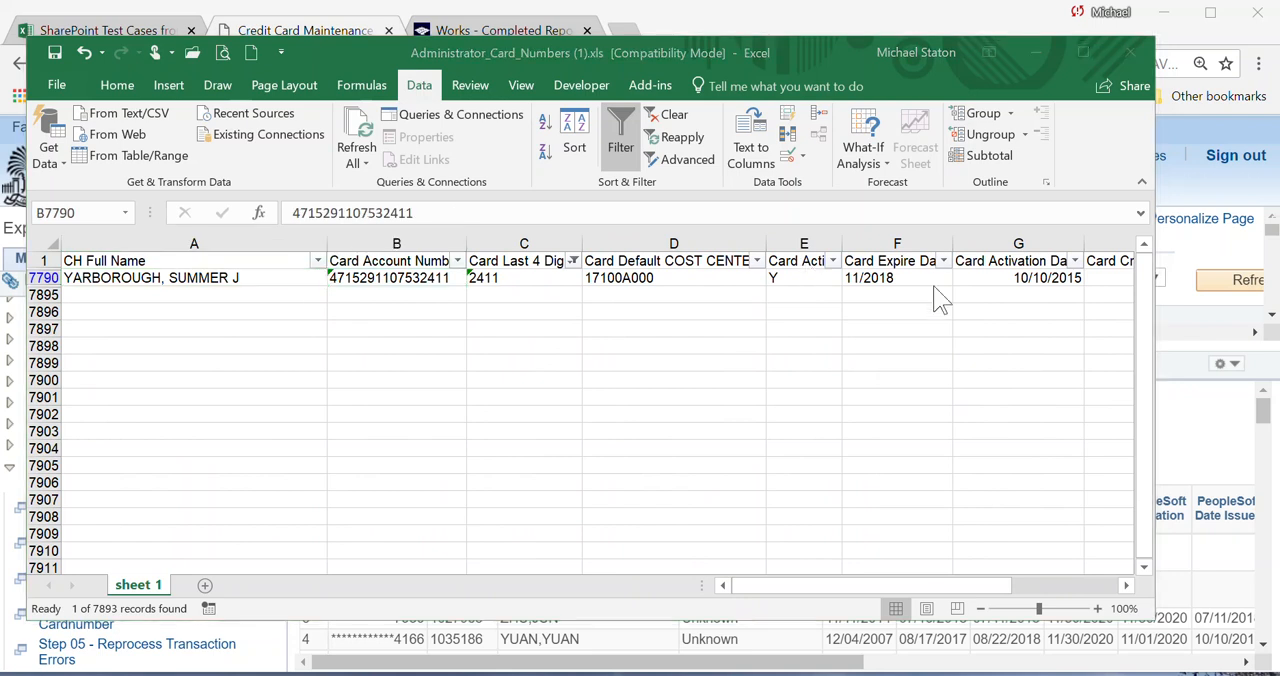
key("alt+Tab")
key("alt+Tab")
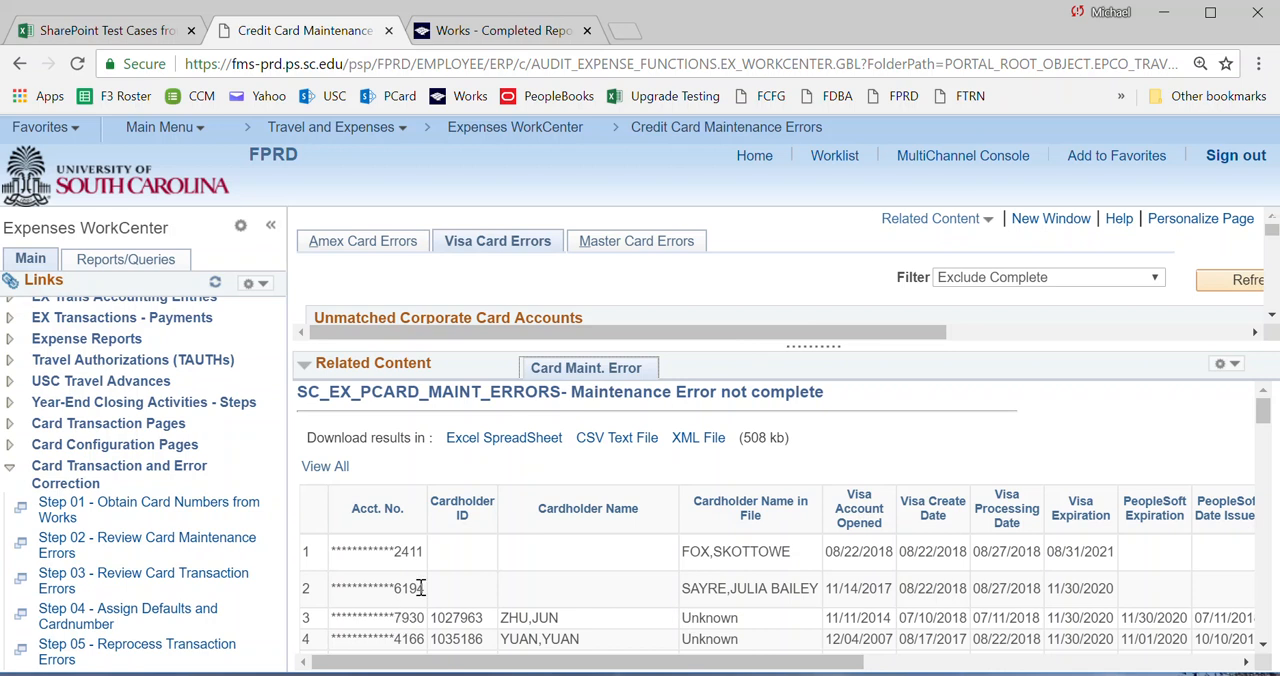
Switch to the Excel report and filter Card Last 4 Digits by the last four digits of the second card in the error list.
key("alt+Tab")
key("alt+Tab")
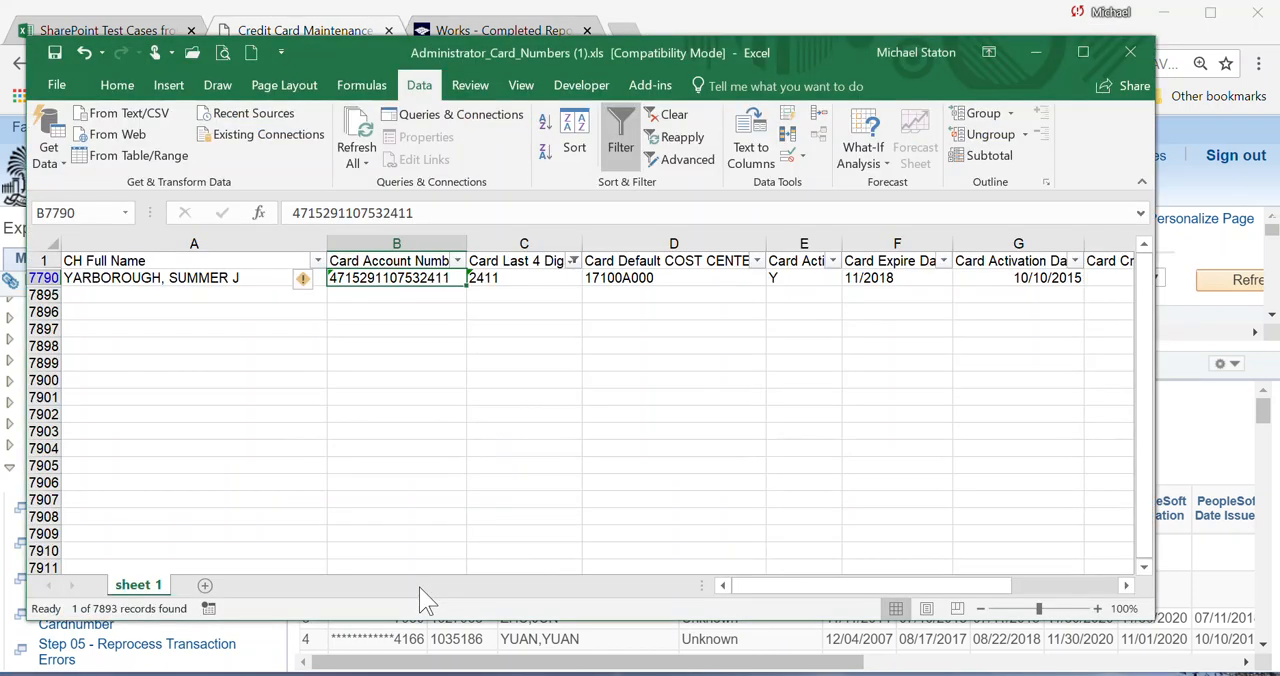
left_click(575, 263)
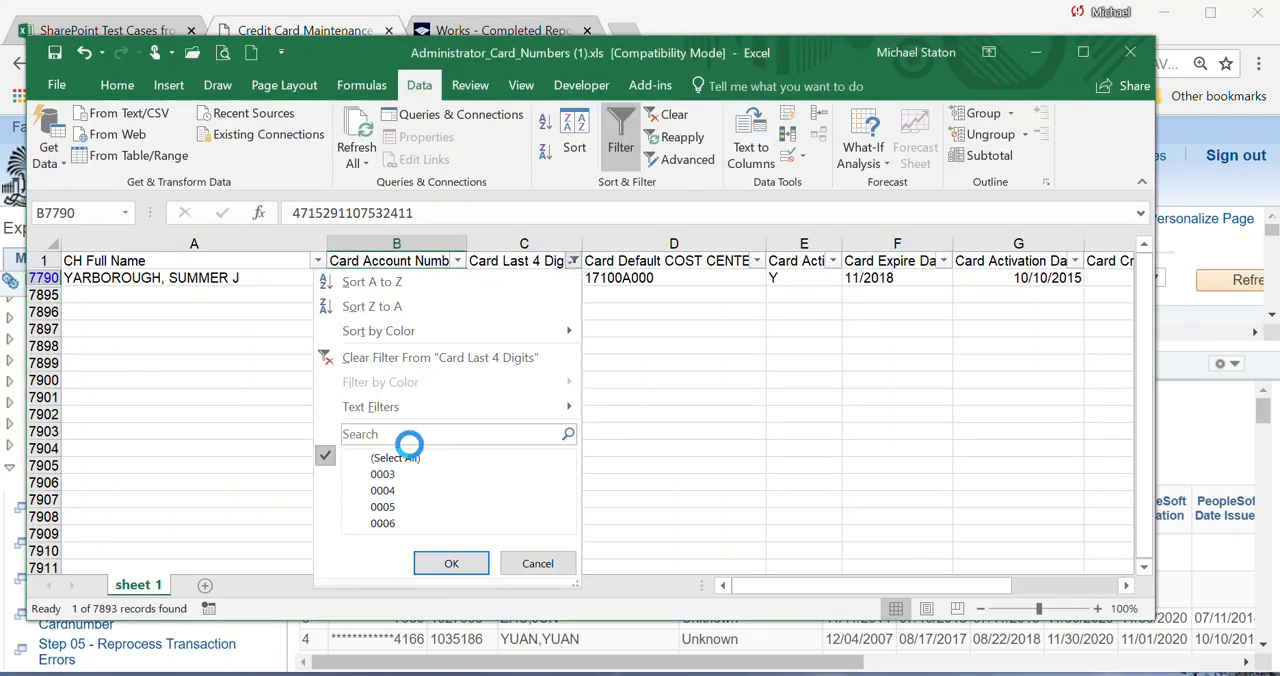
left_click(398, 436)
type("6194")
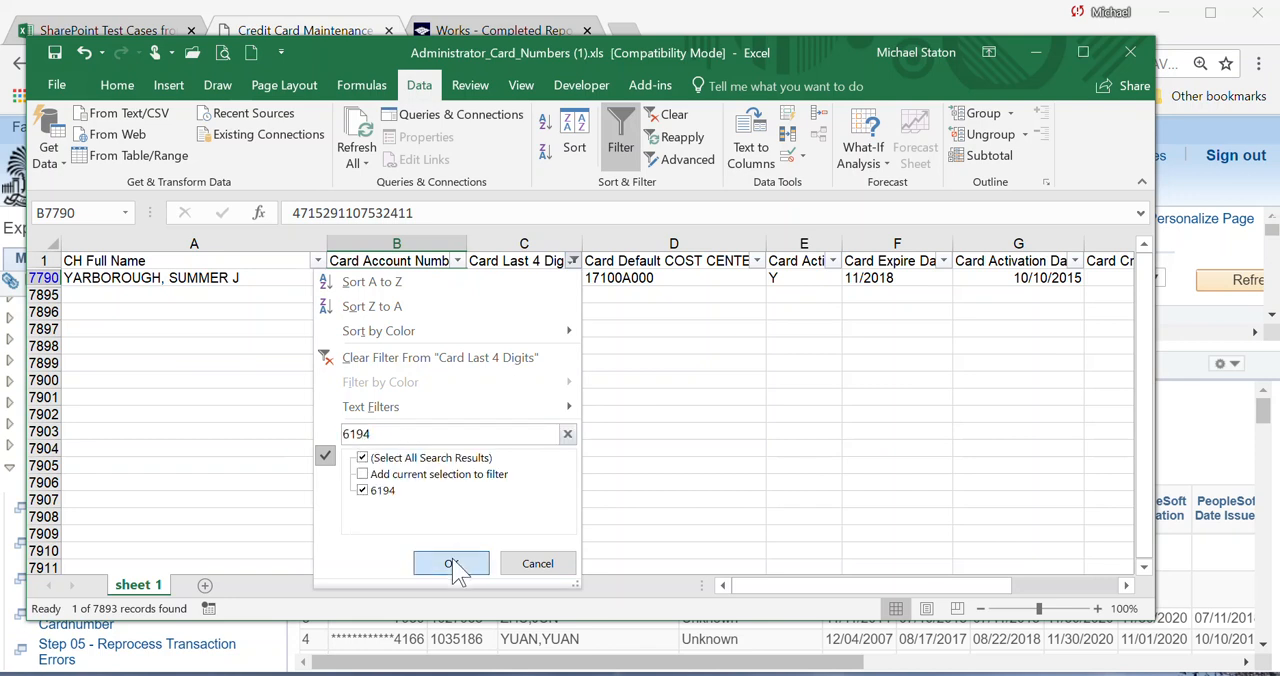
left_click(451, 563)
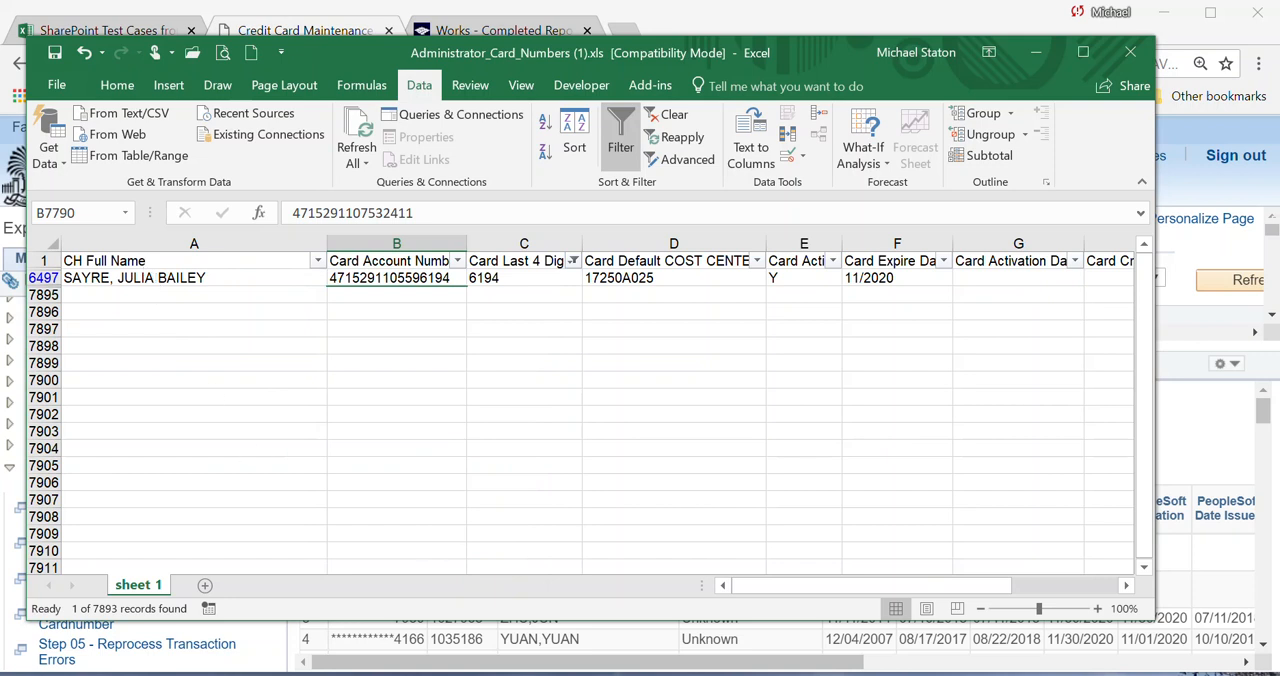
Compare the filtered record's expiration date with the error list and copy its full card account number.
key("alt+Tab")
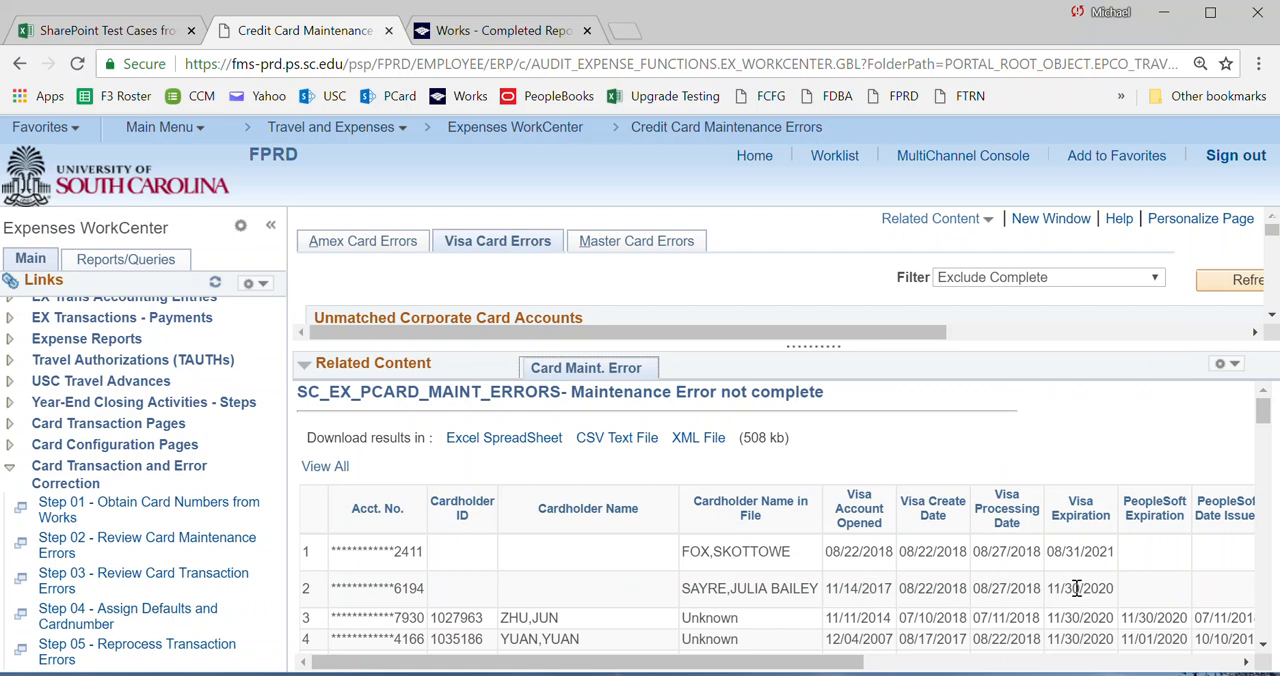
key("alt+Tab")
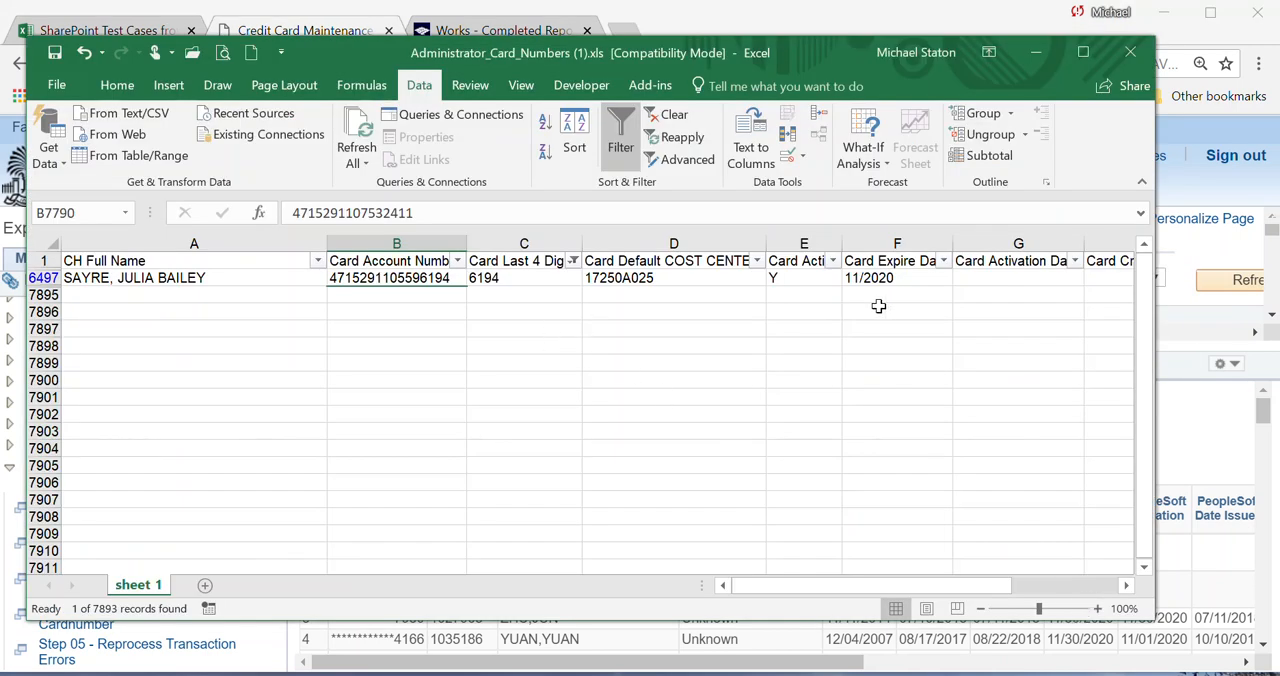
left_click(875, 279)
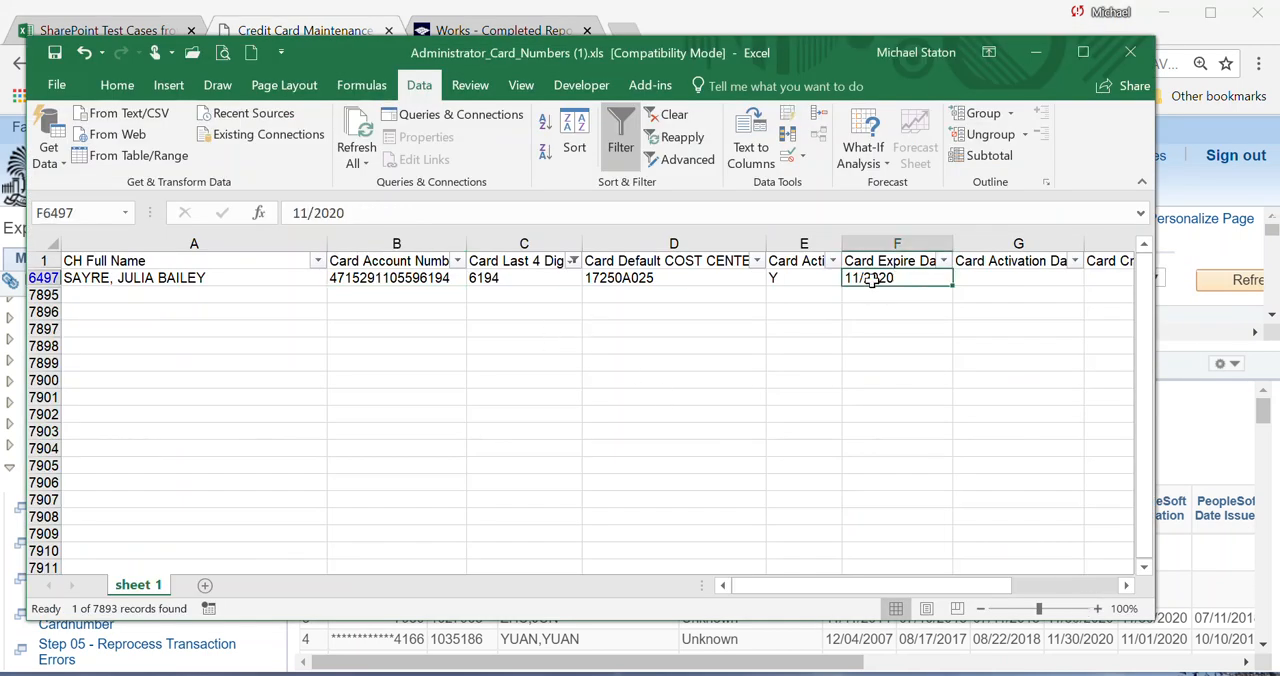
left_click(390, 279)
key("ctrl+c")
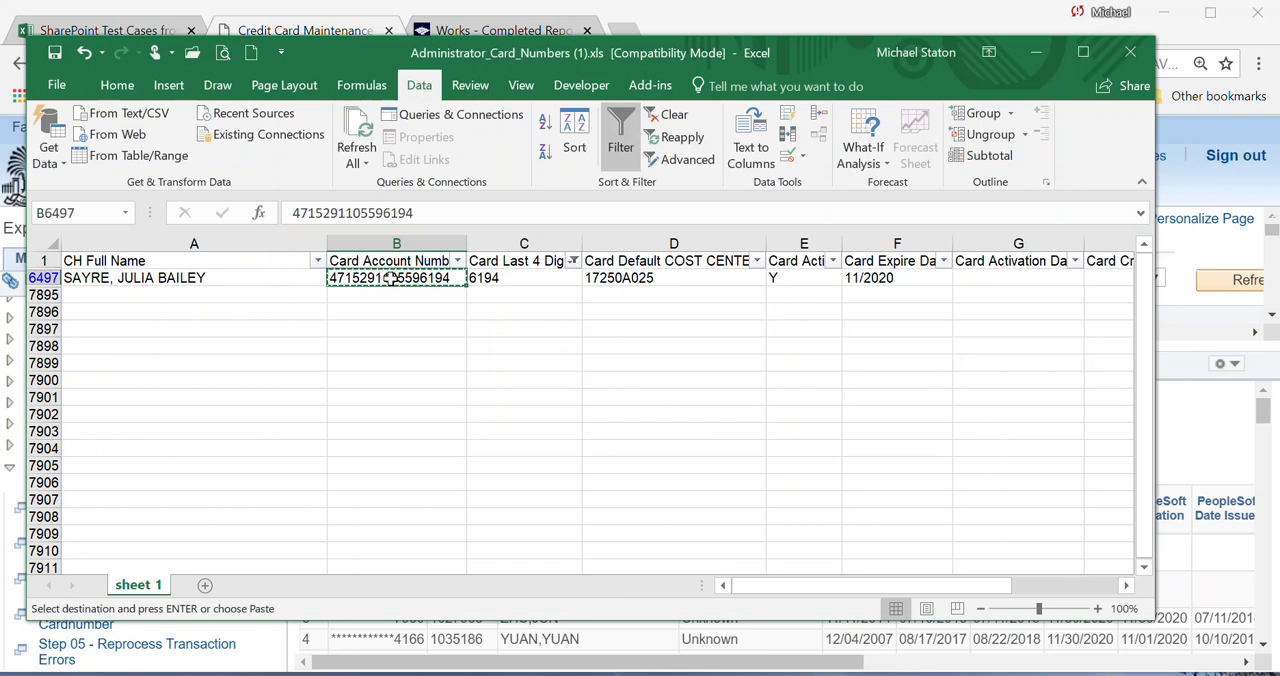
Return to the browser, open Step 04 - Assign Defaults and Cardnumber, search employee profiles by the cardholder's name and open the matching profile.
key("alt+Tab")
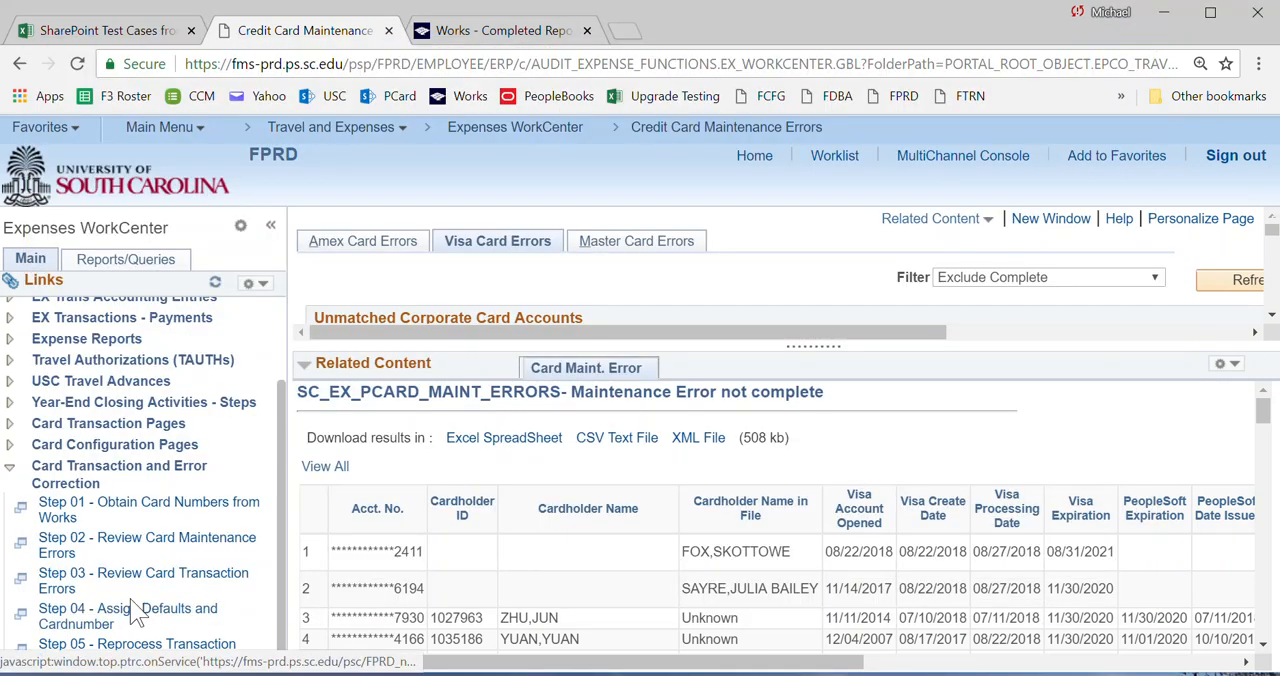
left_click(118, 620)
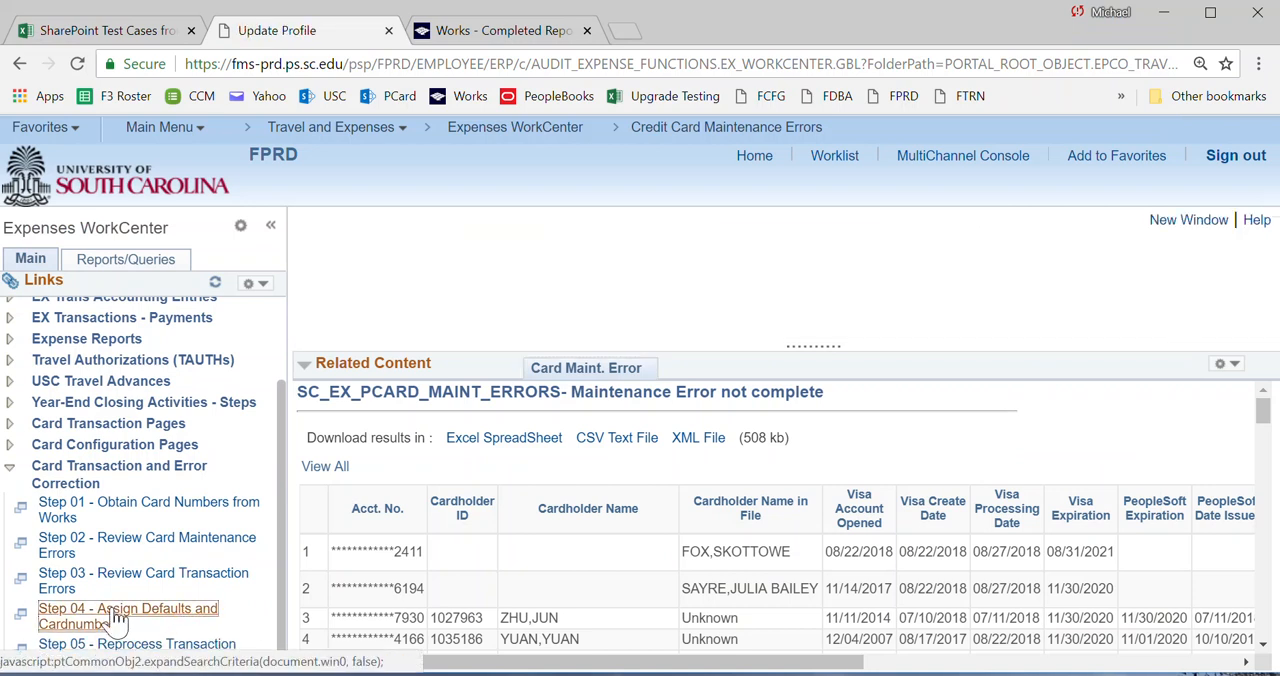
left_click(460, 414)
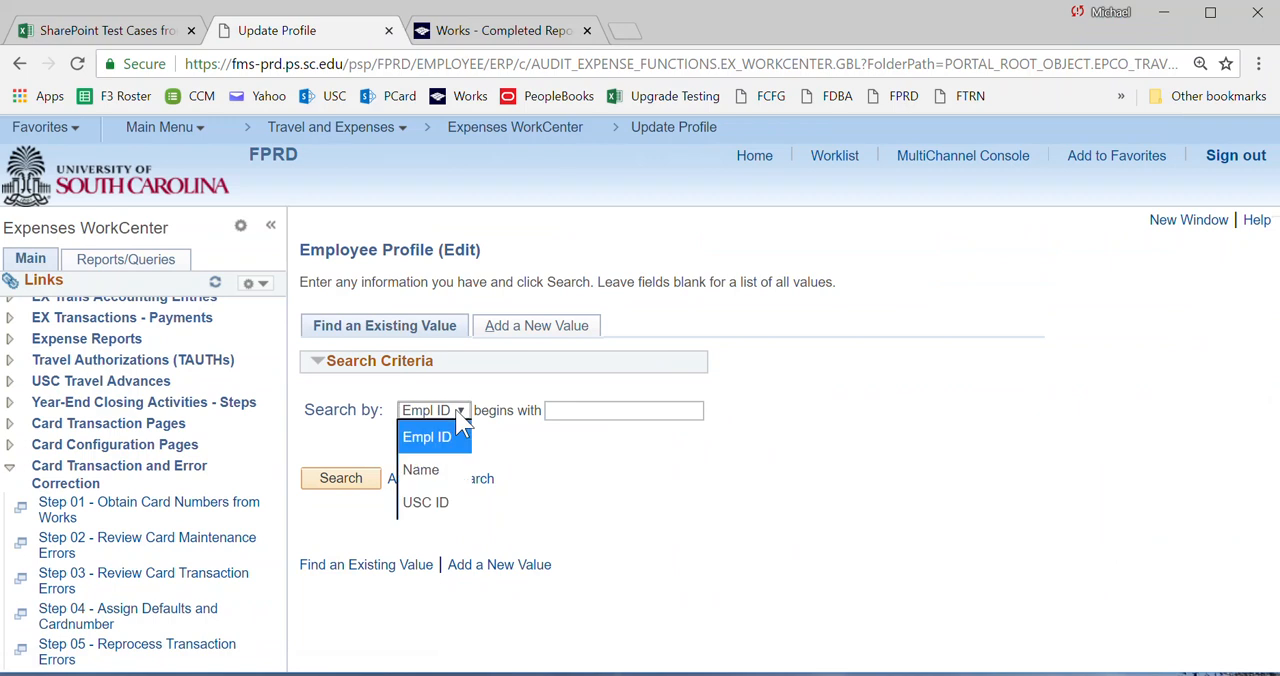
left_click(420, 468)
left_click(440, 501)
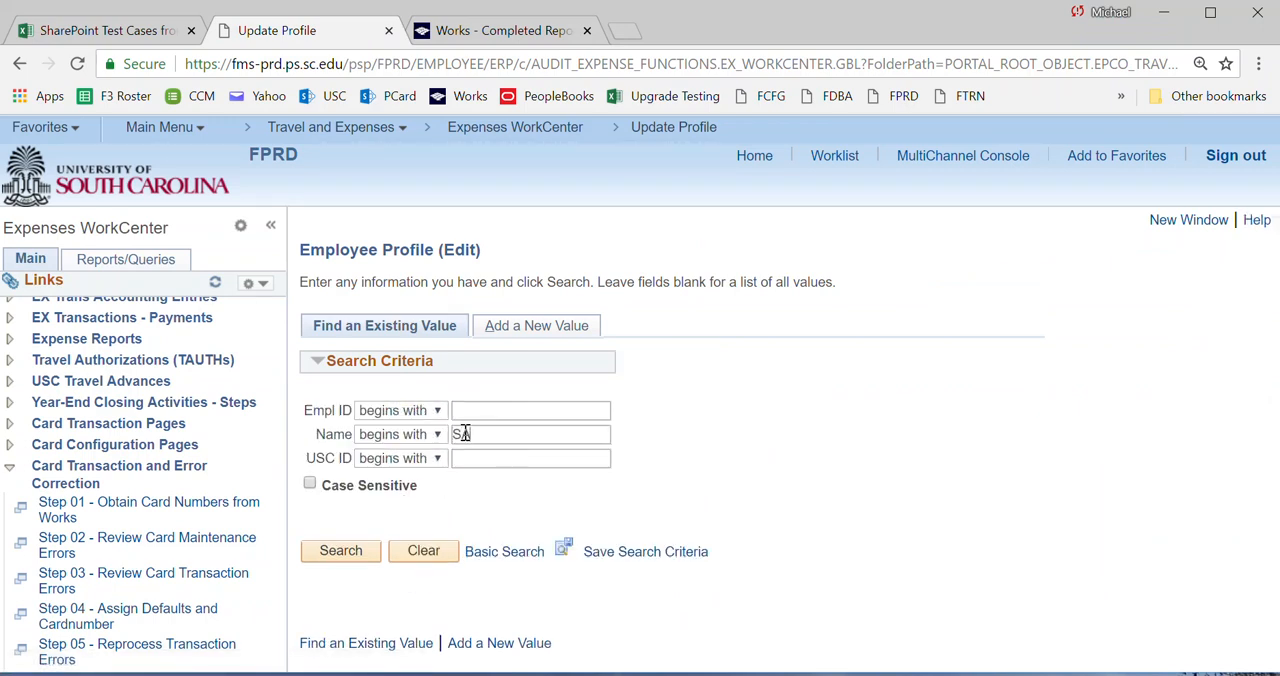
left_click(343, 556)
scroll(430, 590, "down", 2)
left_click(410, 575)
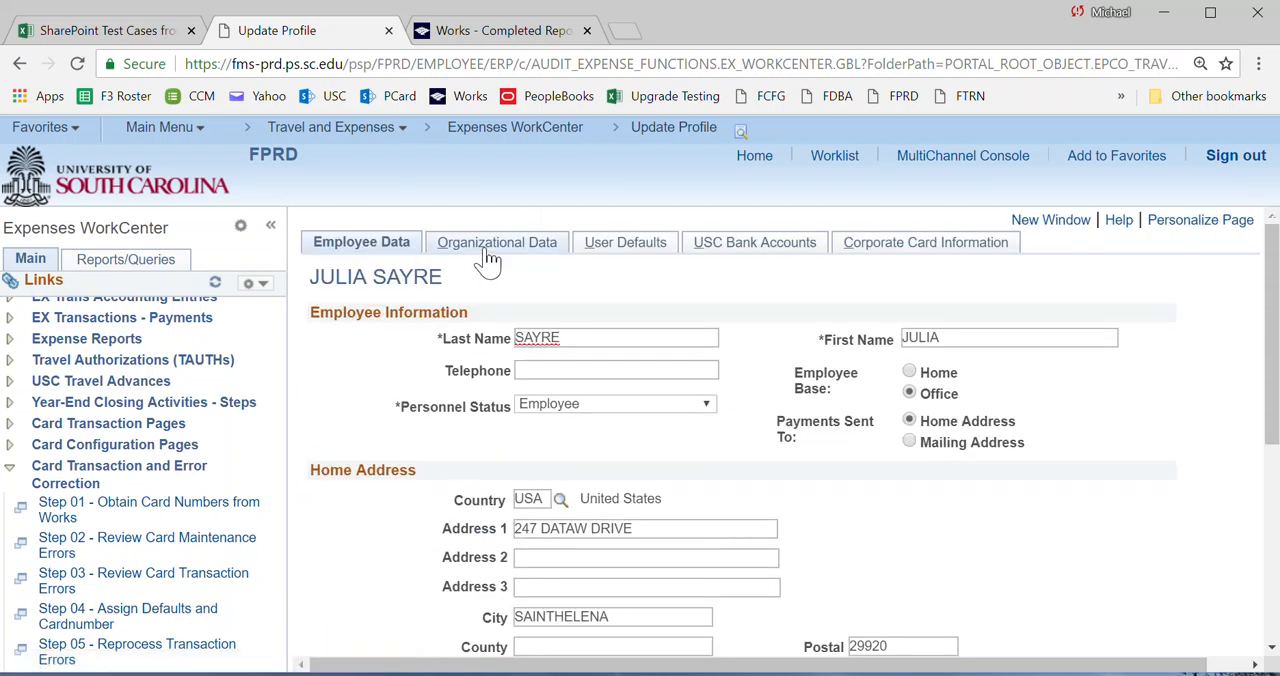
Review the employee's Organizational Data, including the HR information and default ChartField values.
left_click(492, 256)
scroll(960, 514, "down", 4)
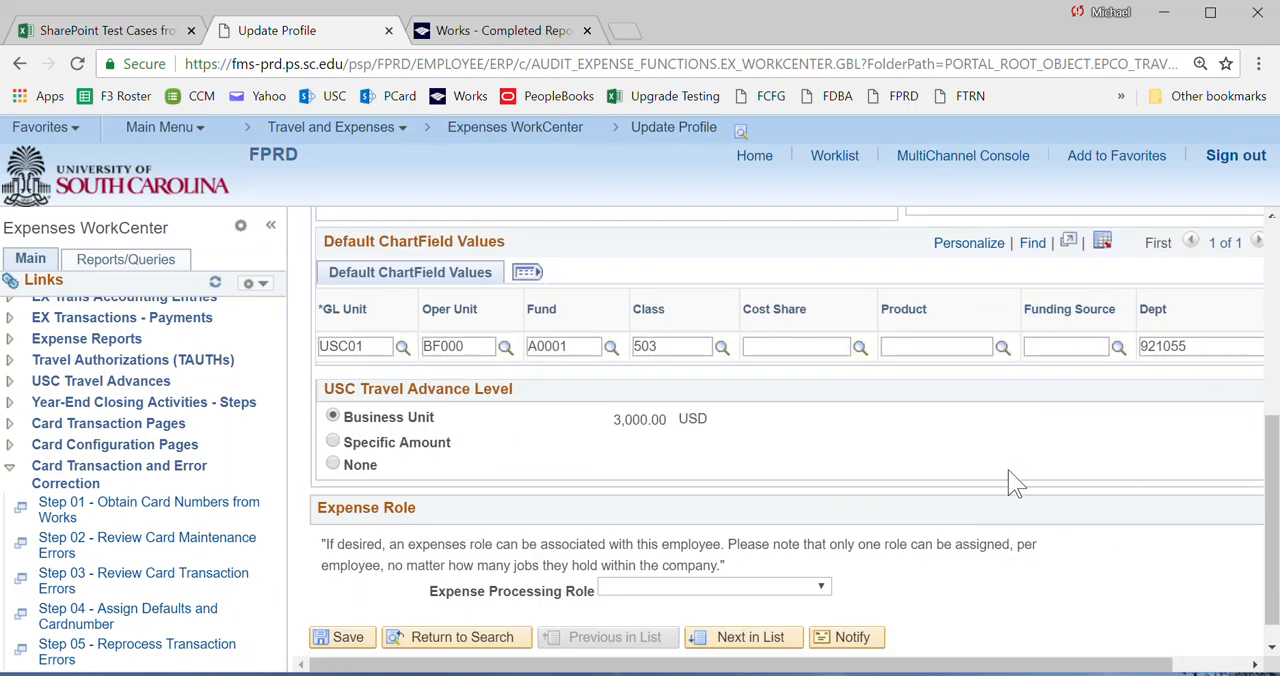
scroll(1010, 476, "up", 5)
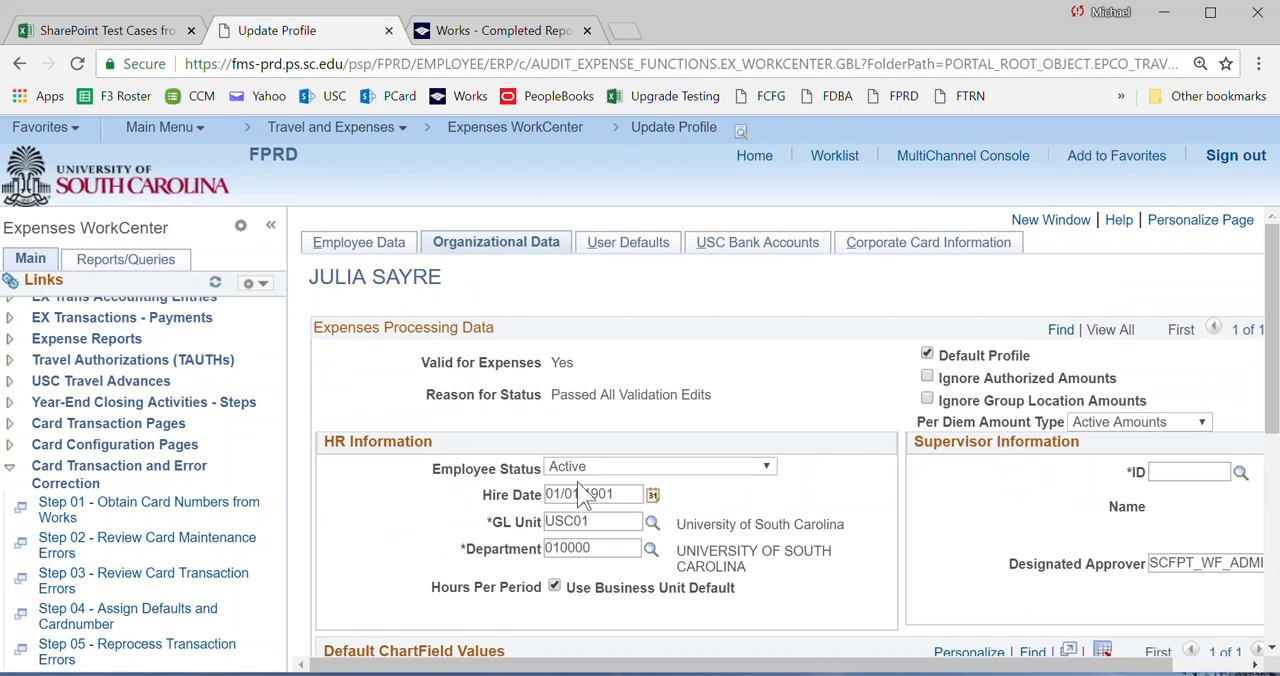
Open the employee's Corporate Card Information and add one new row to the card data.
left_click(873, 250)
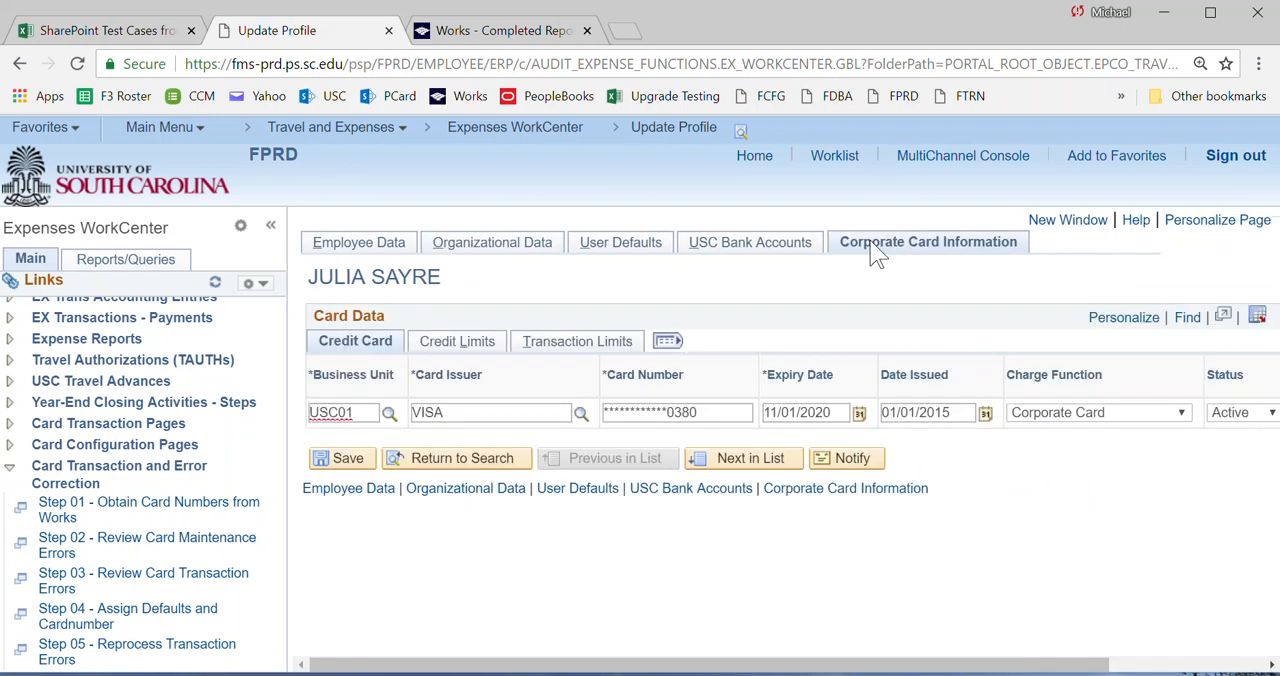
left_click_drag(1080, 672, 1234, 672)
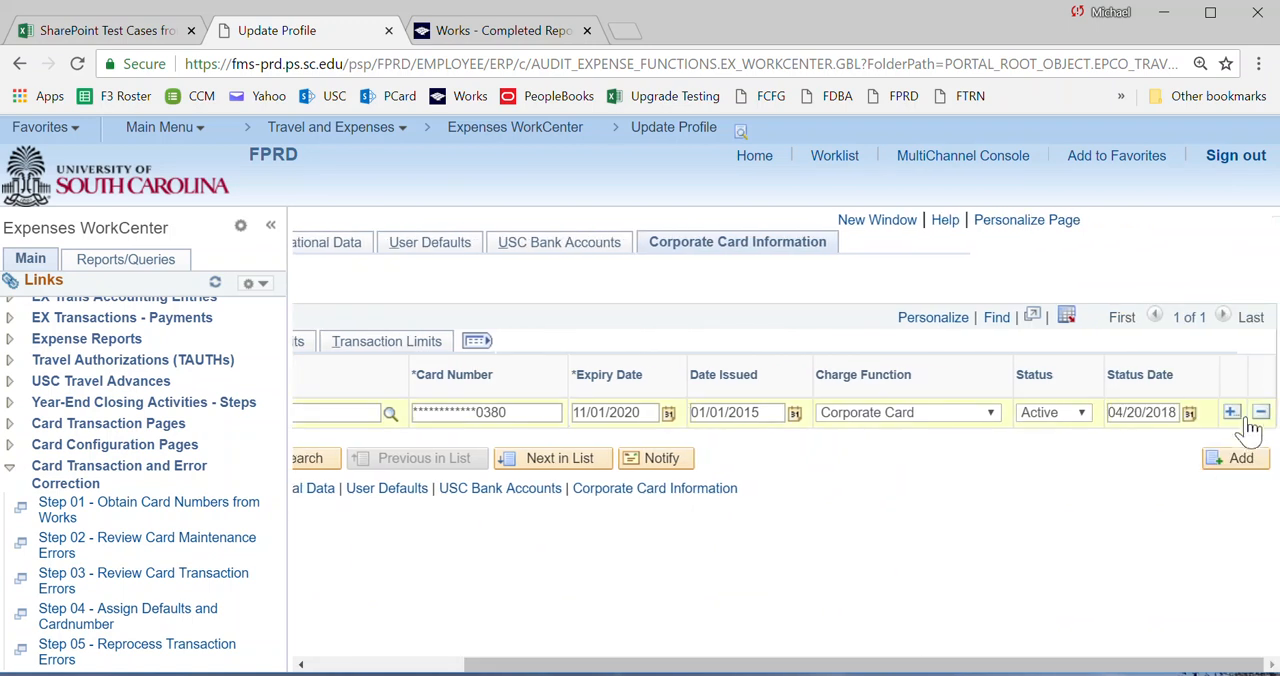
left_click(1231, 412)
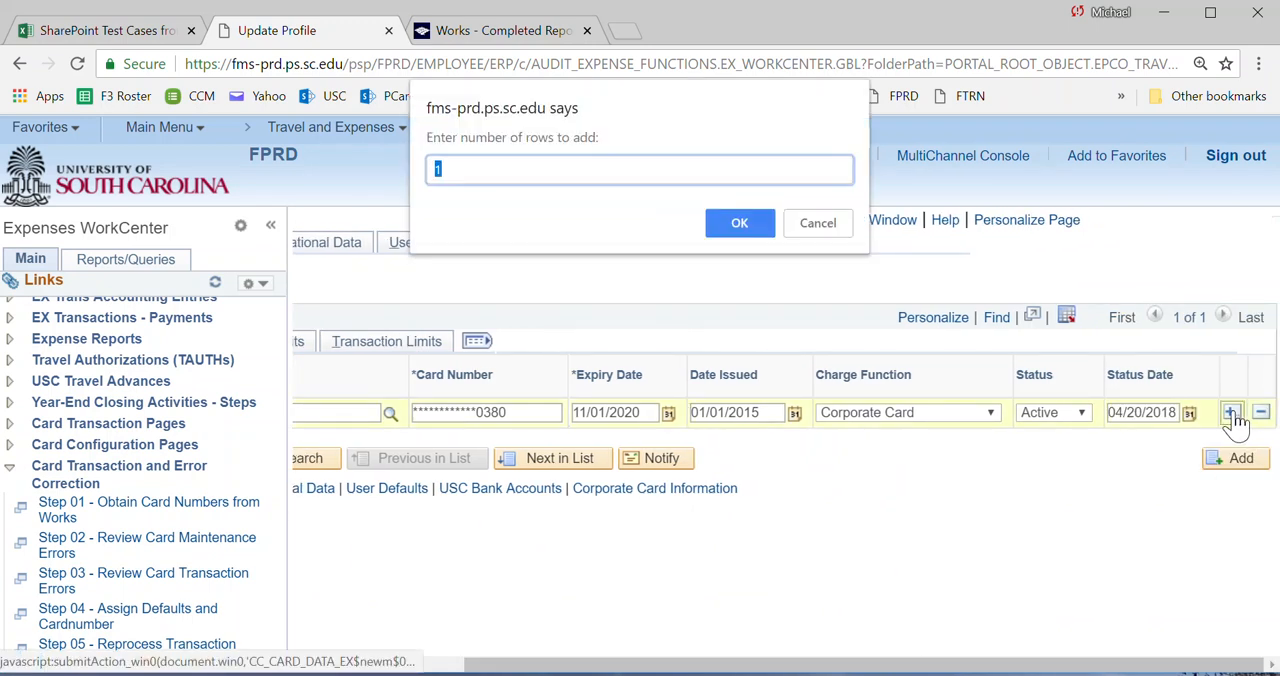
left_click(733, 231)
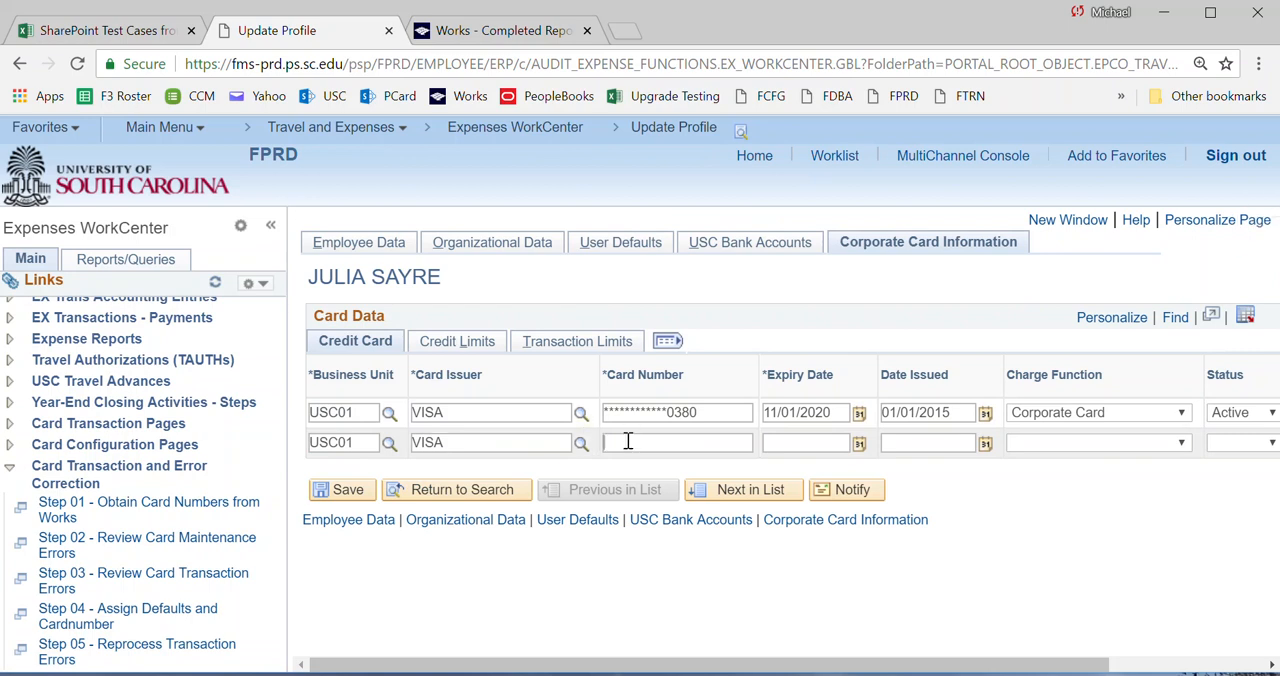
Paste the copied card number into the new row, with expiry date 11/30/2020, date issued 08/27/2018 and charge function Corporate Card.
key("ctrl+v")
key("Tab")
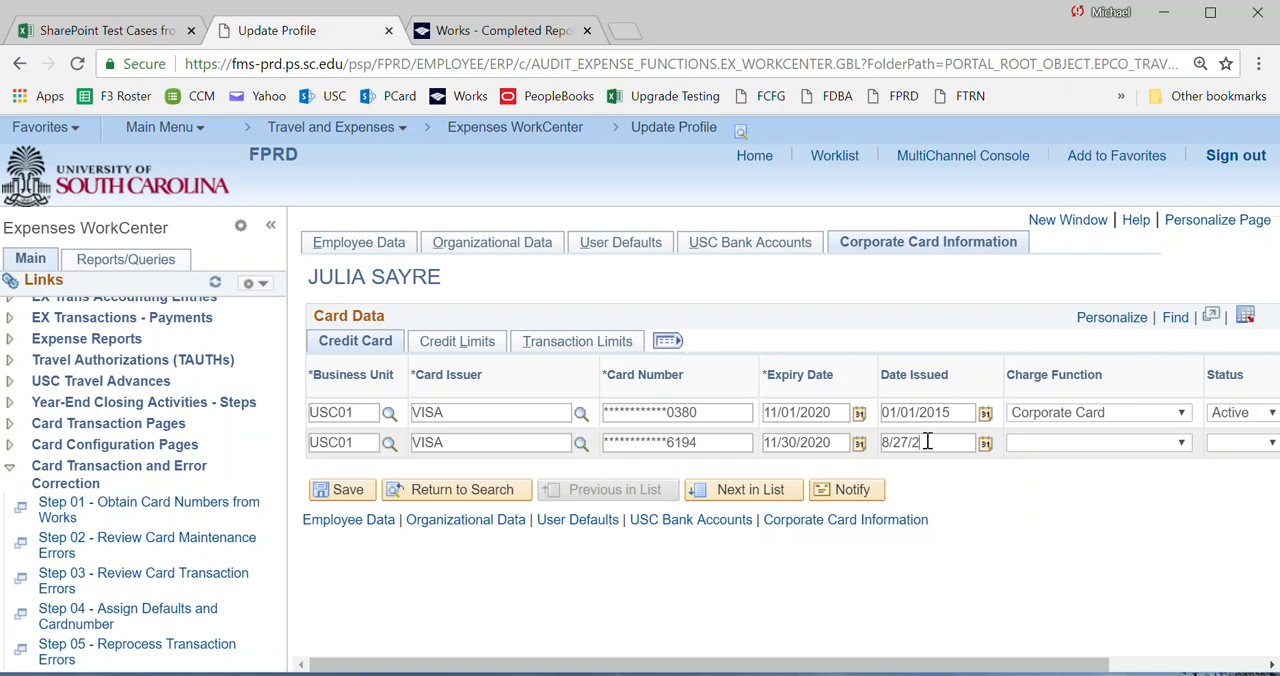
type("18")
key("Tab")
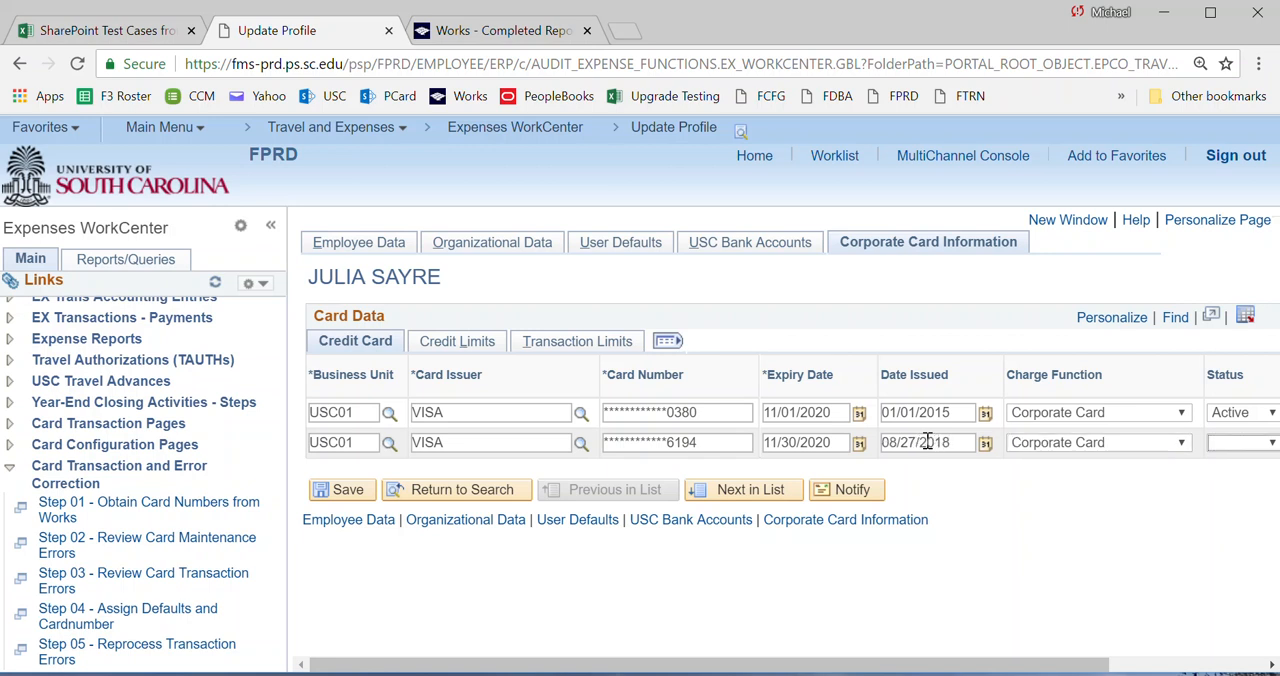
Set the new card's status to Active with status date 08/27/2018 and save the profile.
left_click(1138, 441)
type("t")
key("Tab")
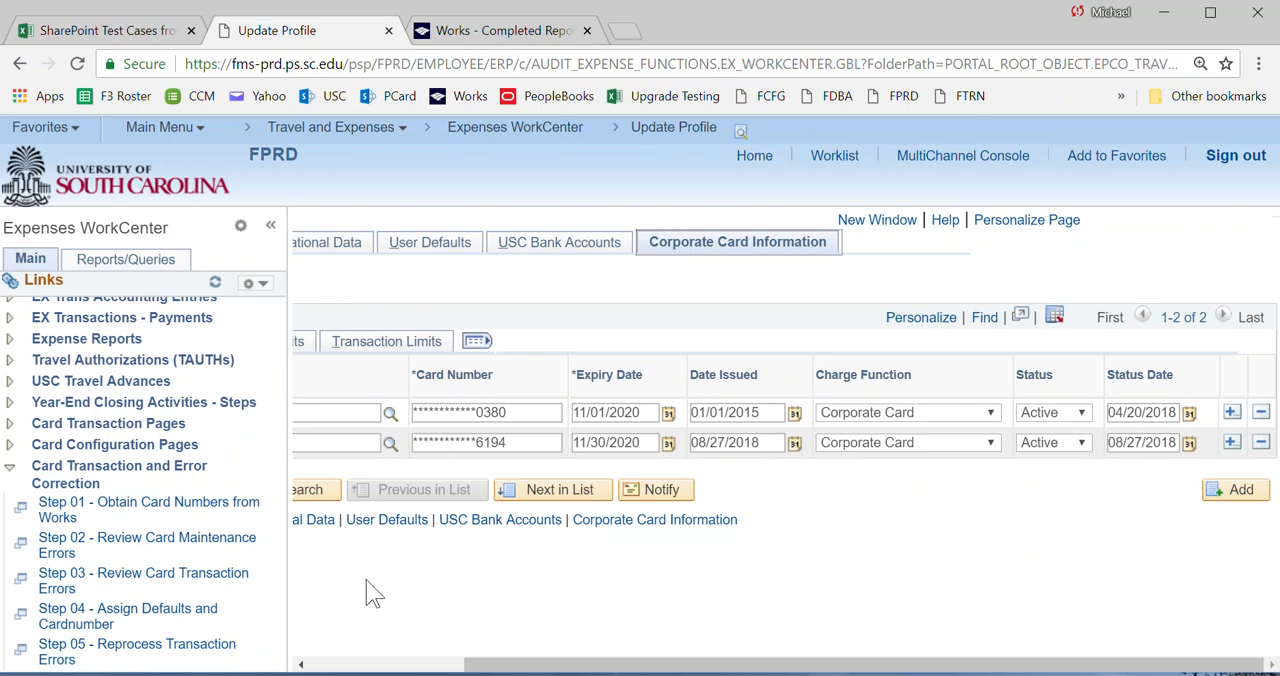
left_click(320, 665)
left_click(320, 665)
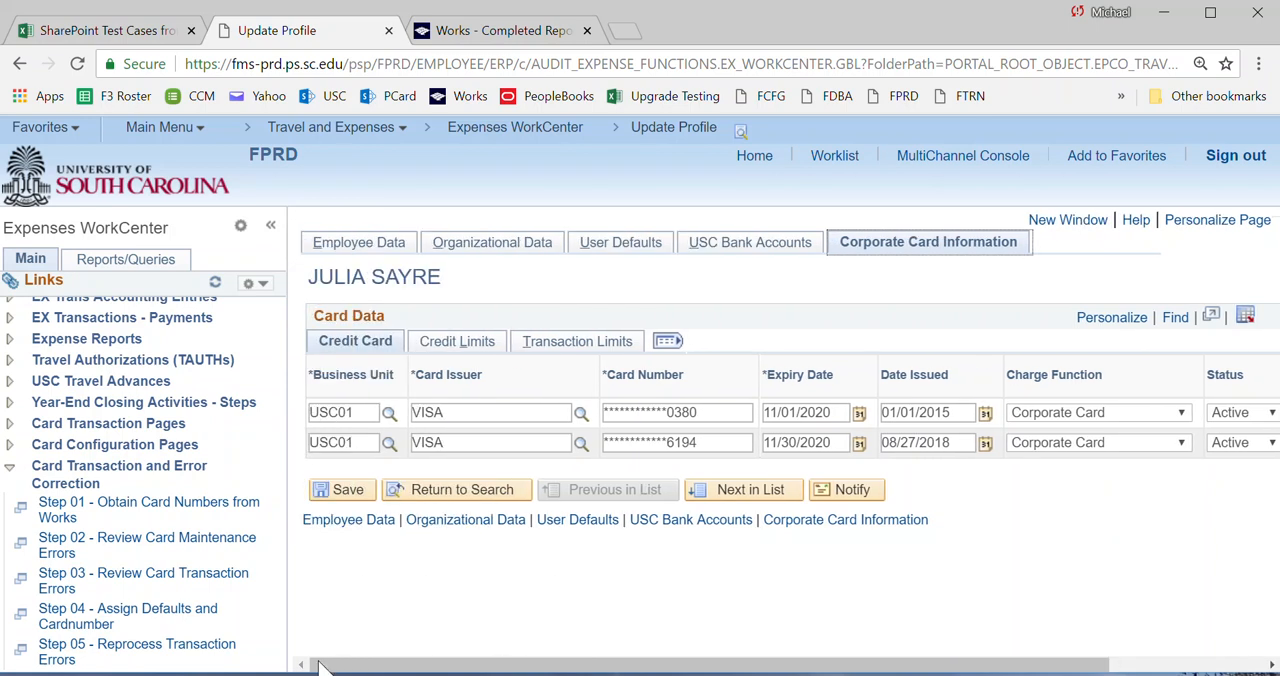
left_click(343, 491)
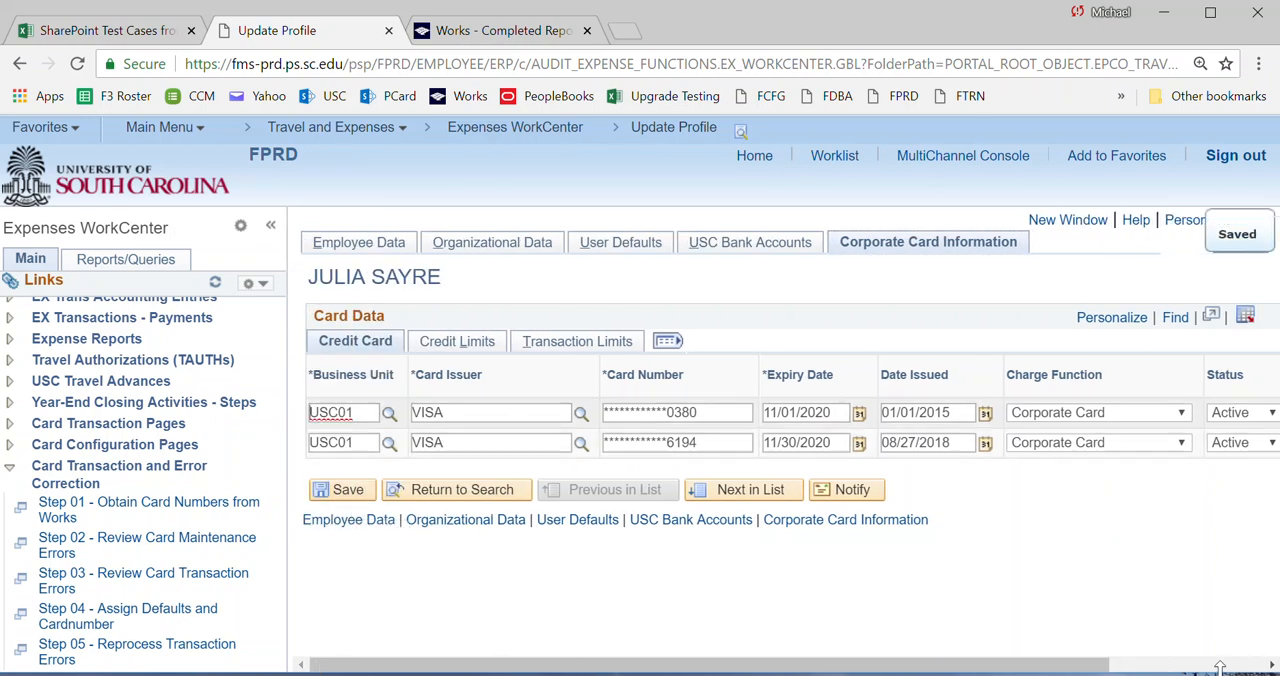
Set the status of the card issued 01/01/2015 to Inactive and save the profile.
left_click(1270, 665)
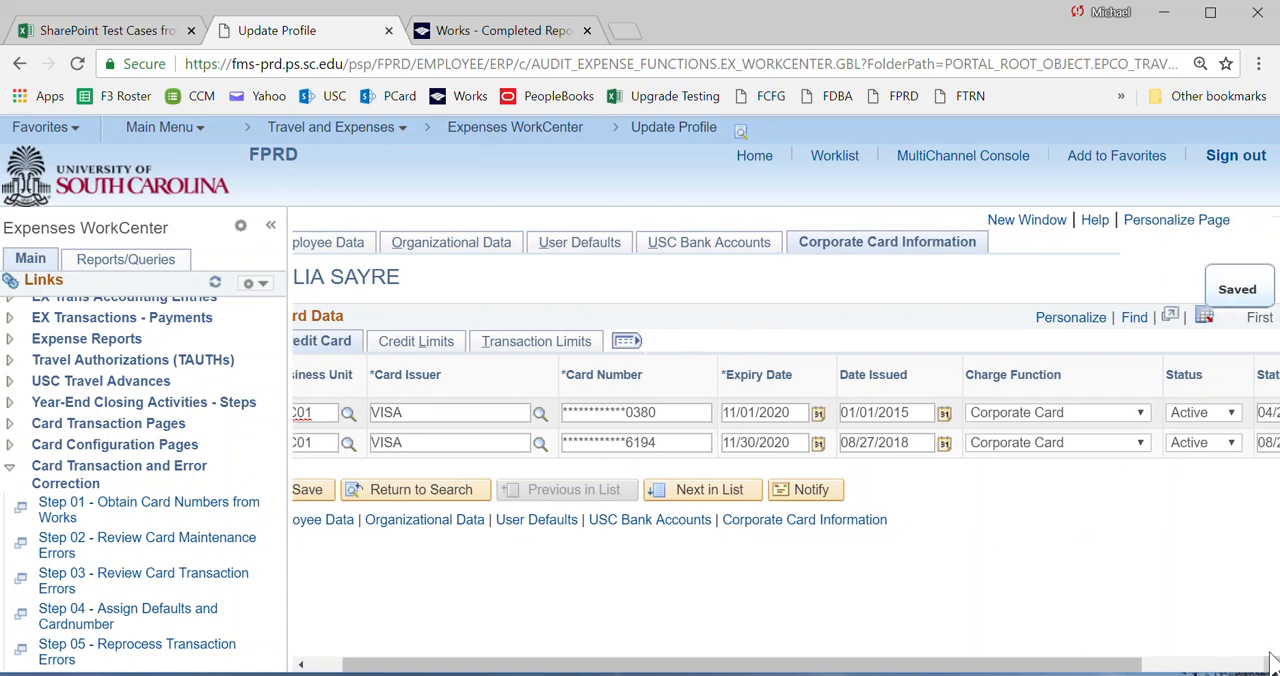
left_click(1238, 420)
left_click(1196, 508)
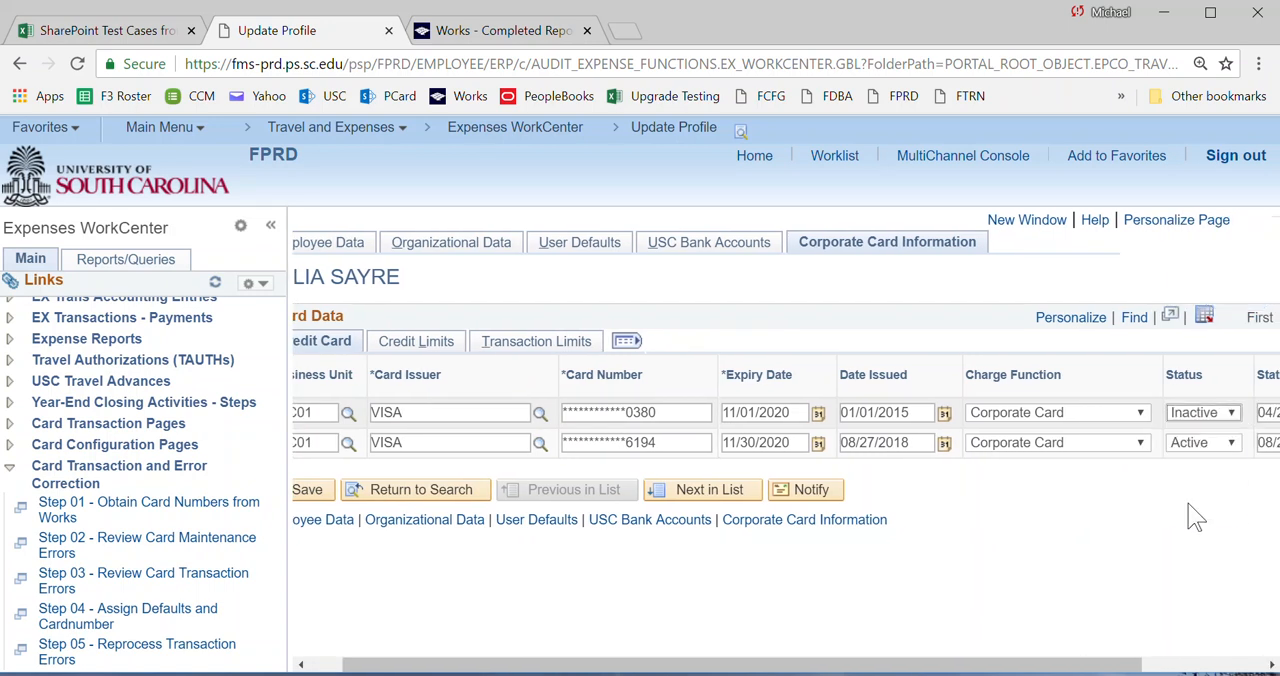
left_click(310, 489)
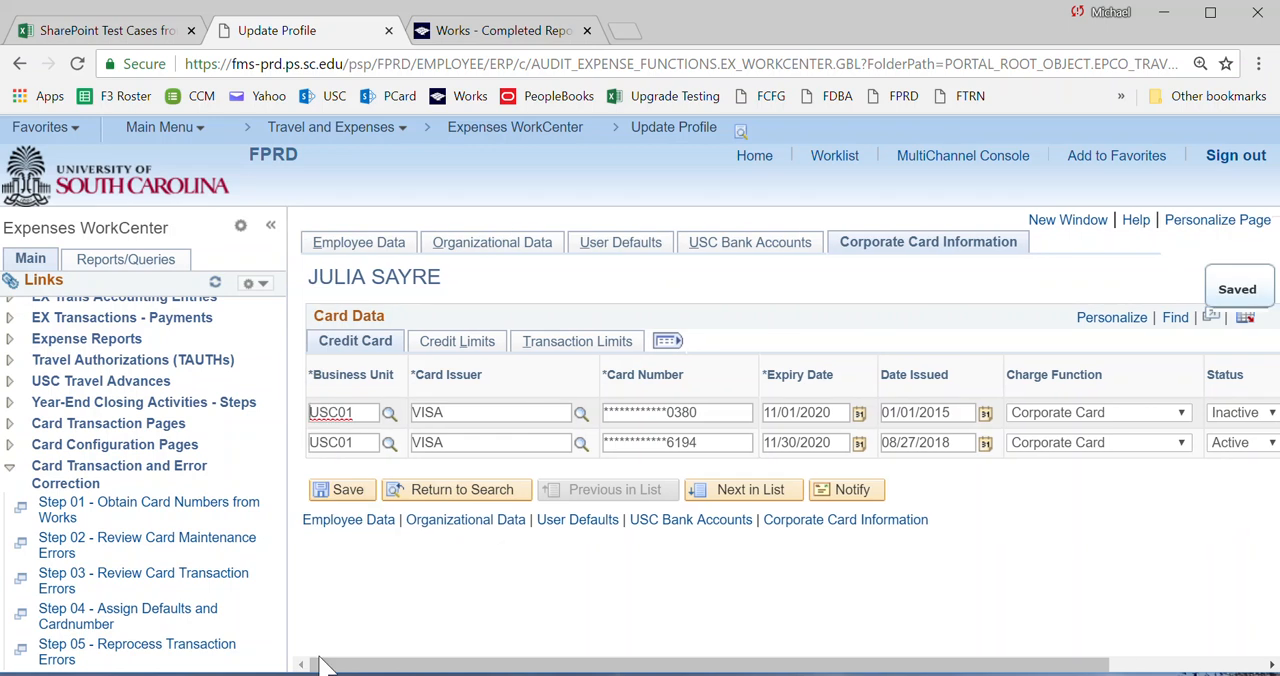
Reopen Step 02 - Review Card Maintenance Errors and show the Card Maint. Error related content to check the updated list.
left_click(57, 556)
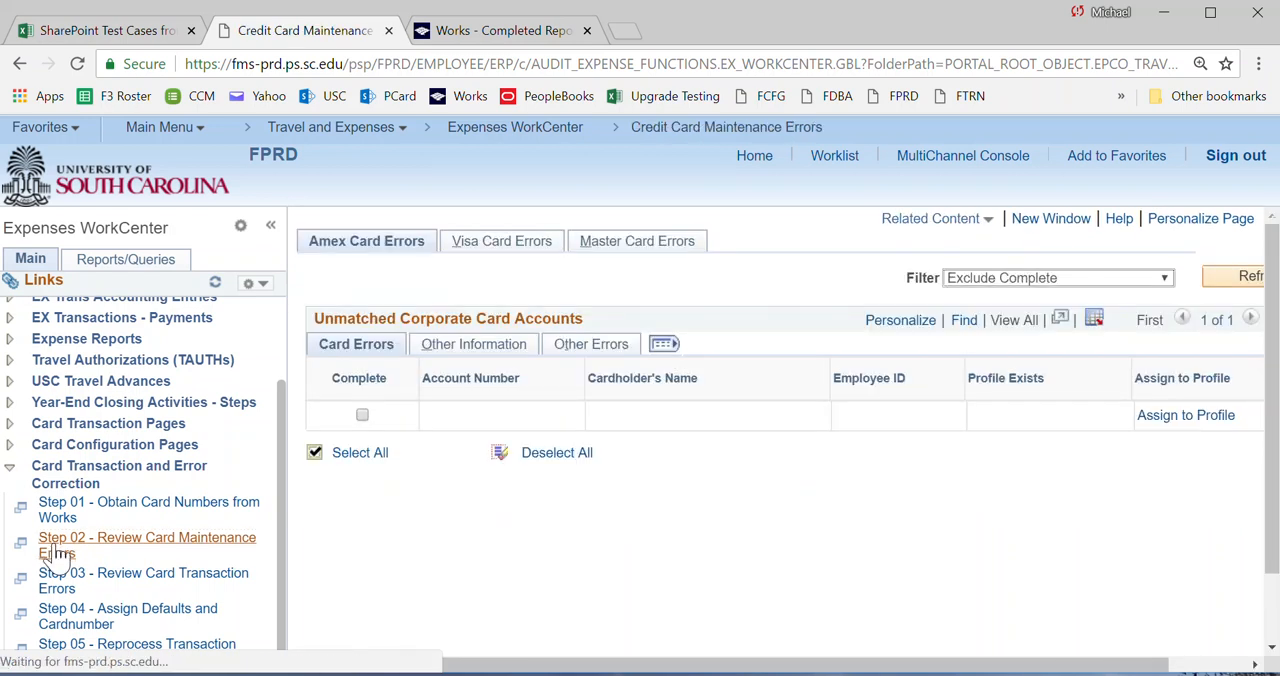
left_click(952, 221)
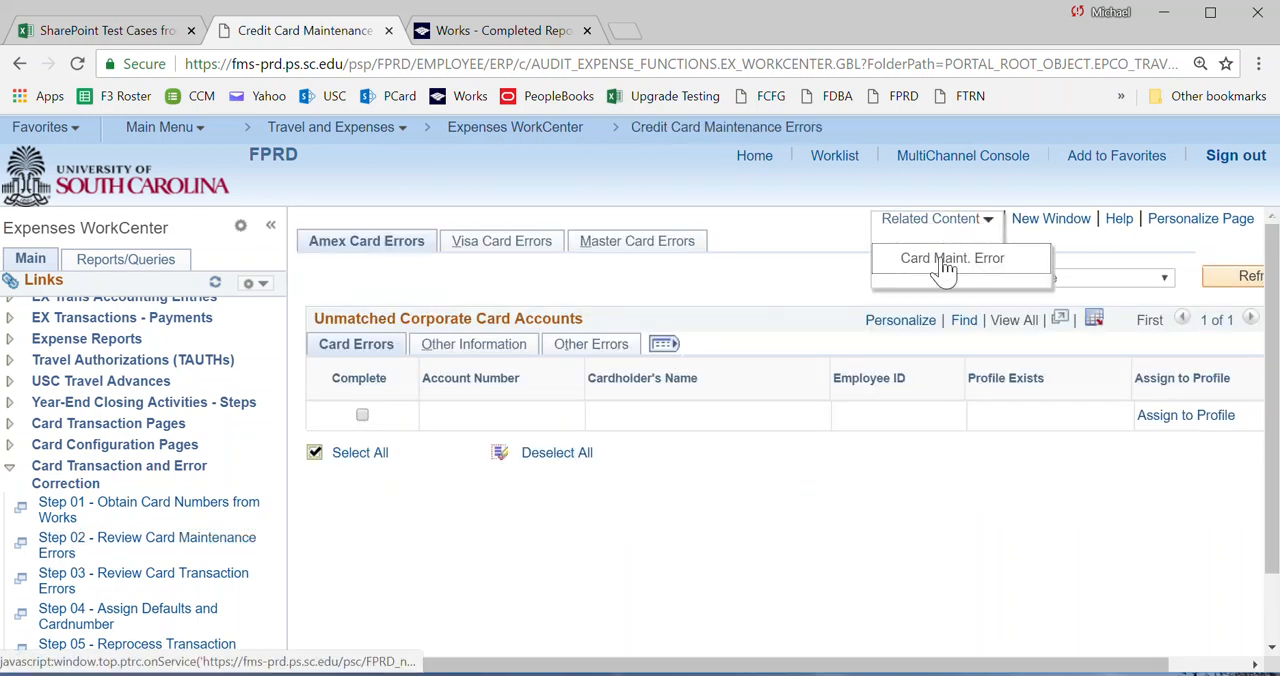
left_click(932, 262)
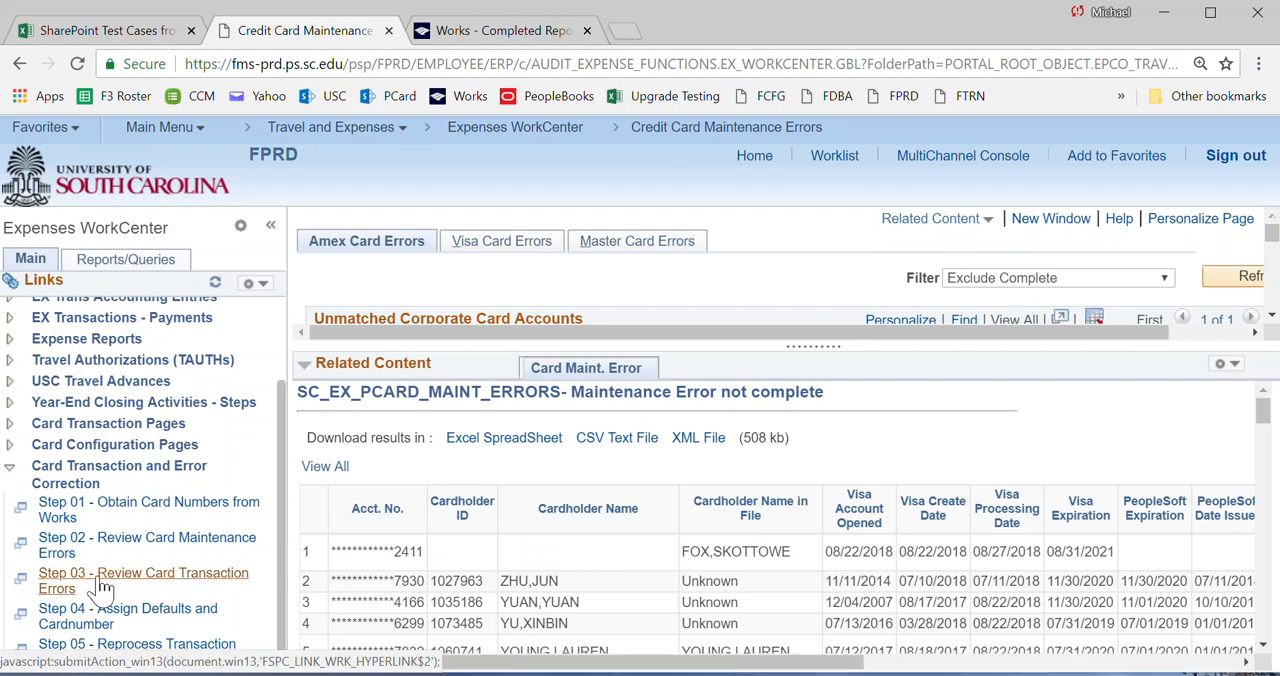
Open Step 03 - Review Card Transaction Errors and display the Visa card errors.
left_click(56, 589)
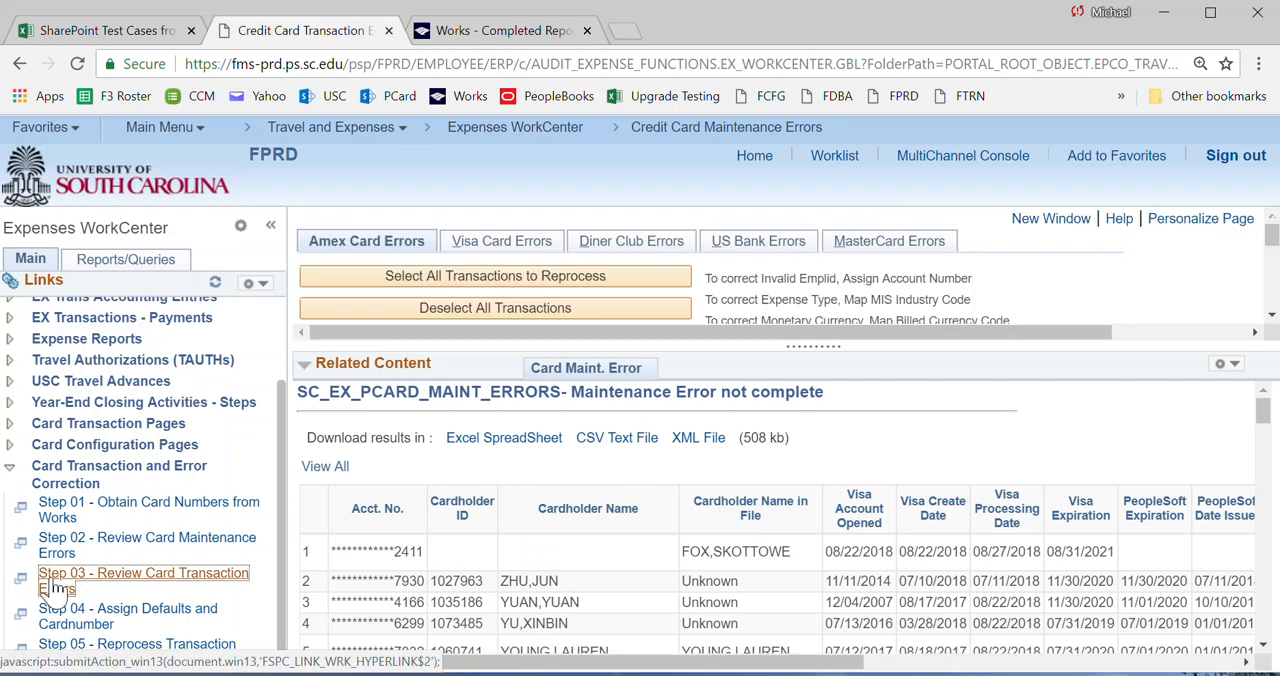
left_click(480, 246)
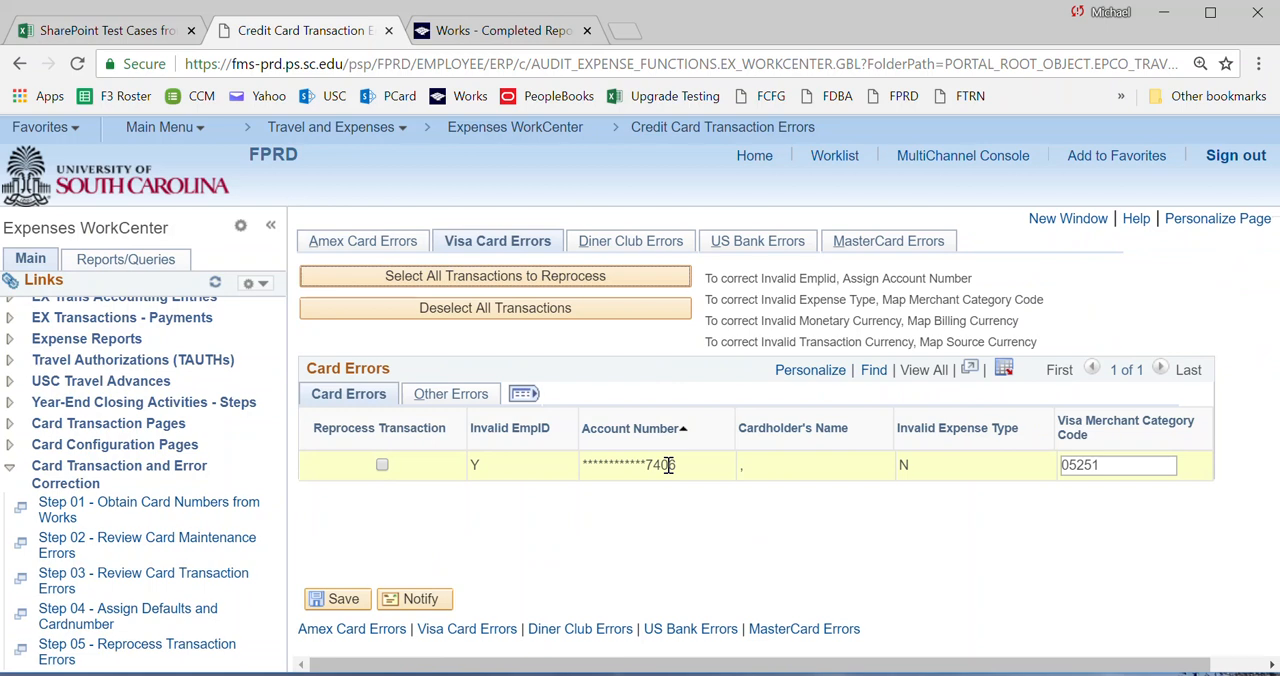
Switch to the Excel card numbers report and filter Card Last 4 Digits by the last four digits of the erroring Visa account.
left_click(672, 674)
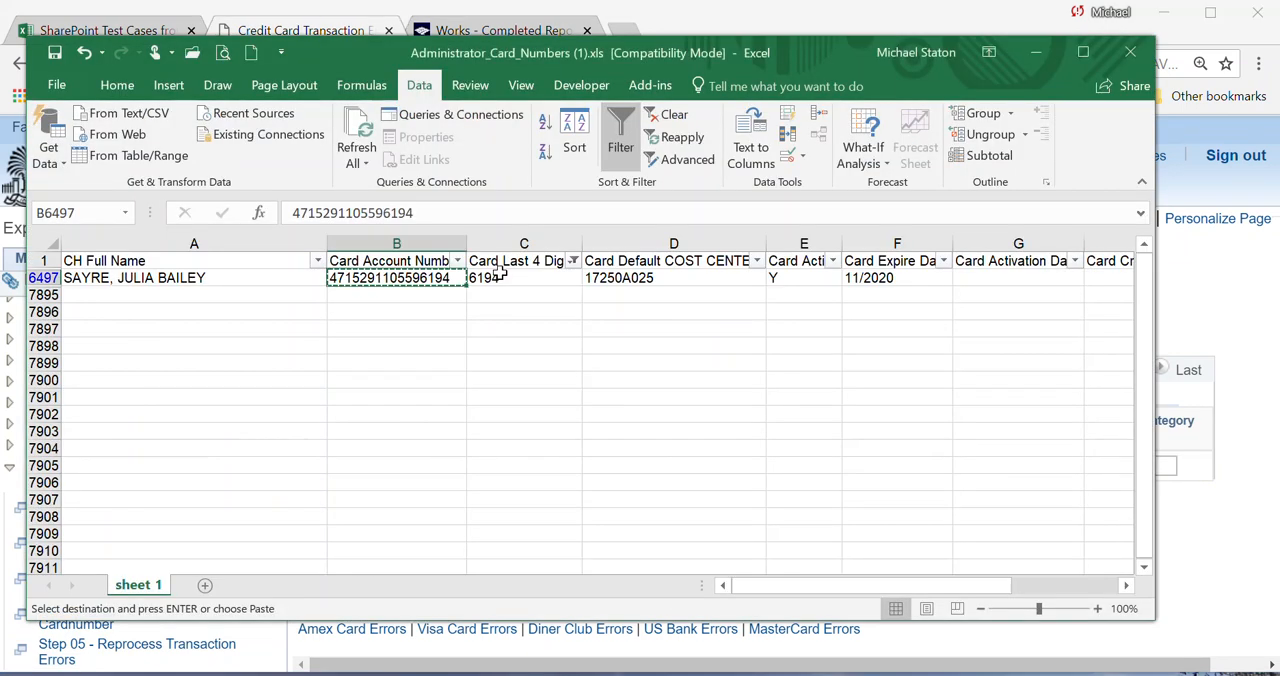
left_click(573, 260)
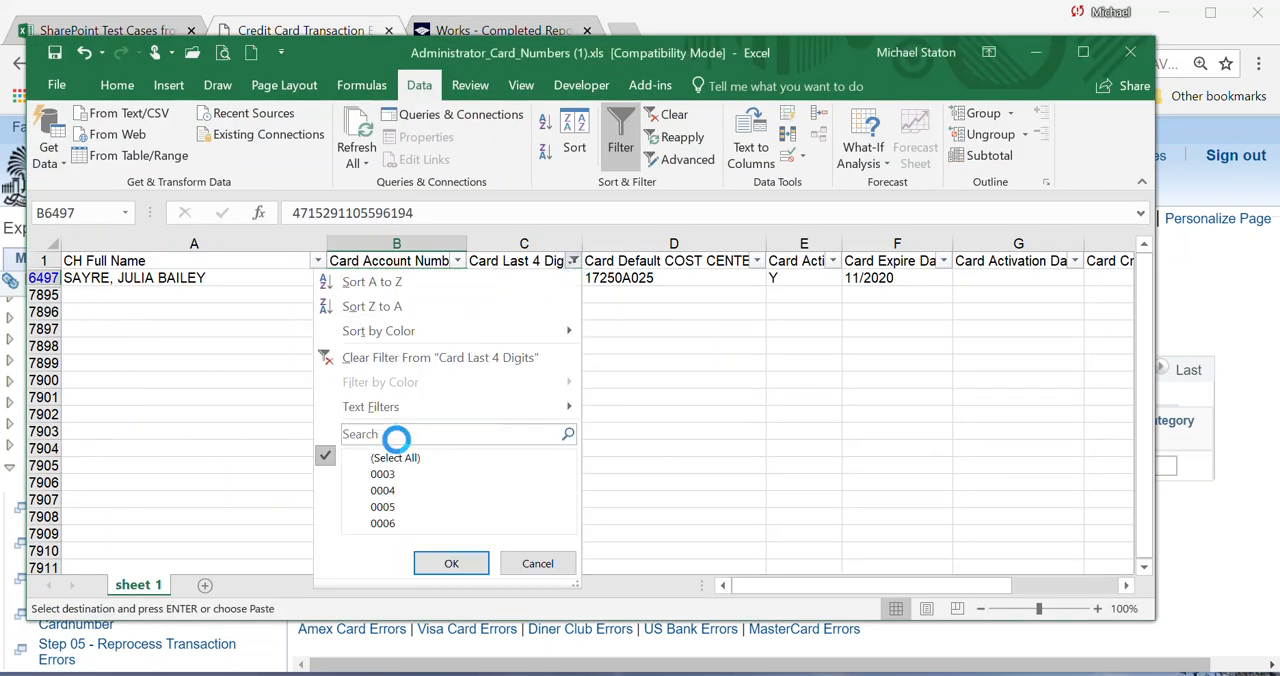
left_click(397, 437)
type("740")
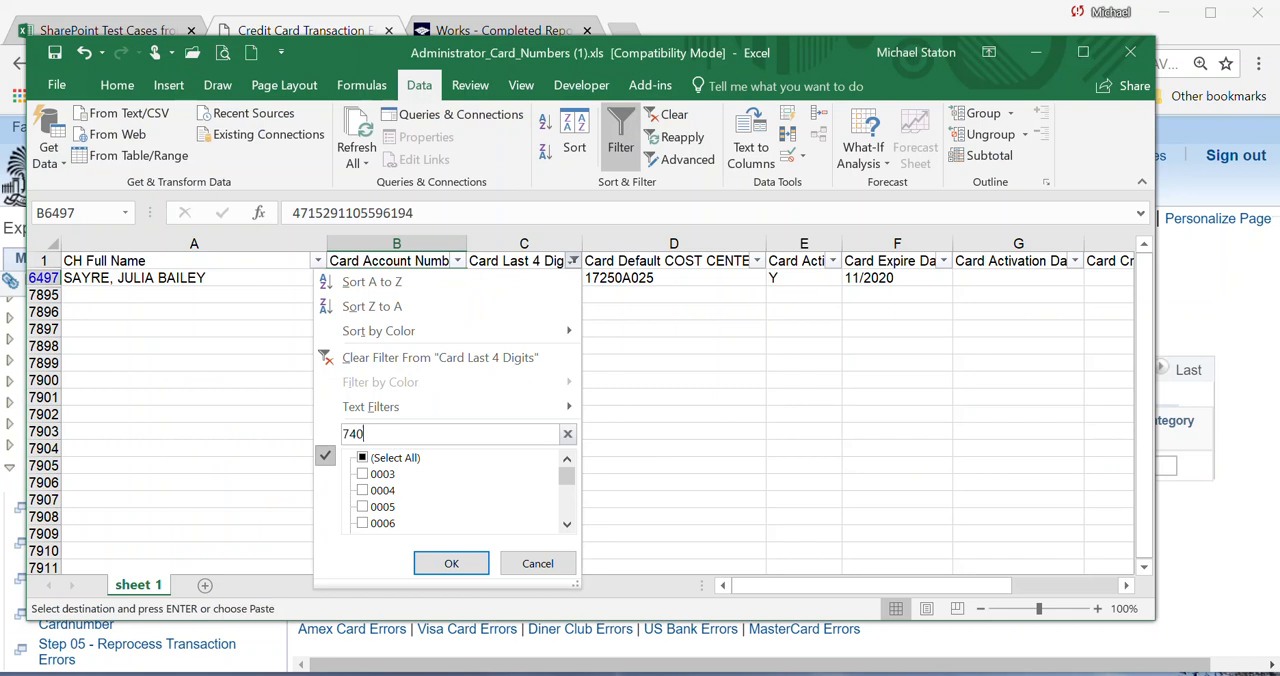
type("6")
left_click(451, 563)
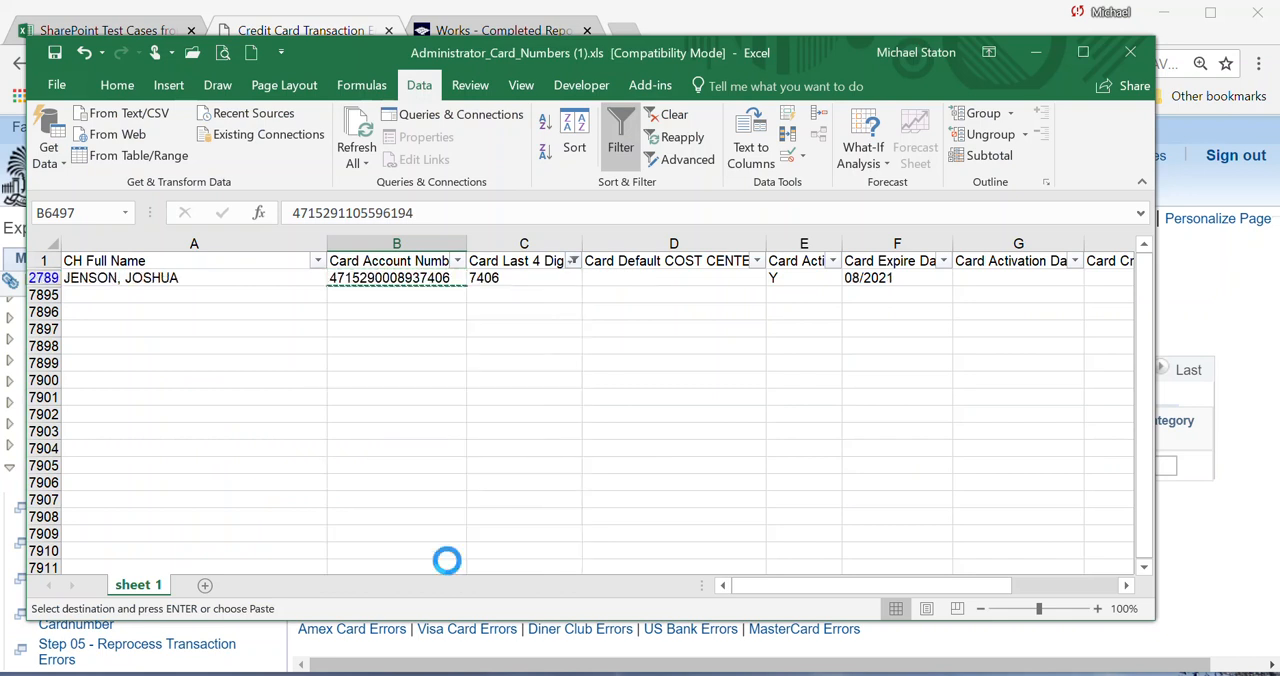
Check the filtered row's cardholder name, card expire date and card create date, and select its card account number.
left_click(129, 282)
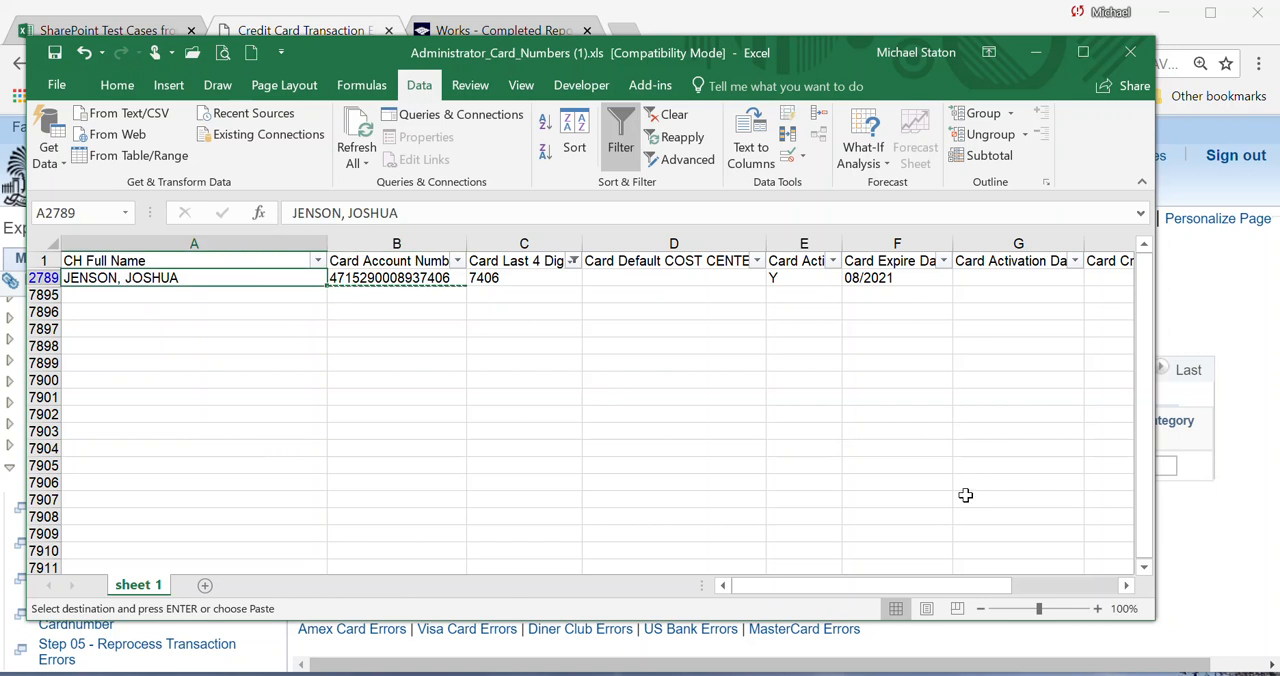
left_click(853, 281)
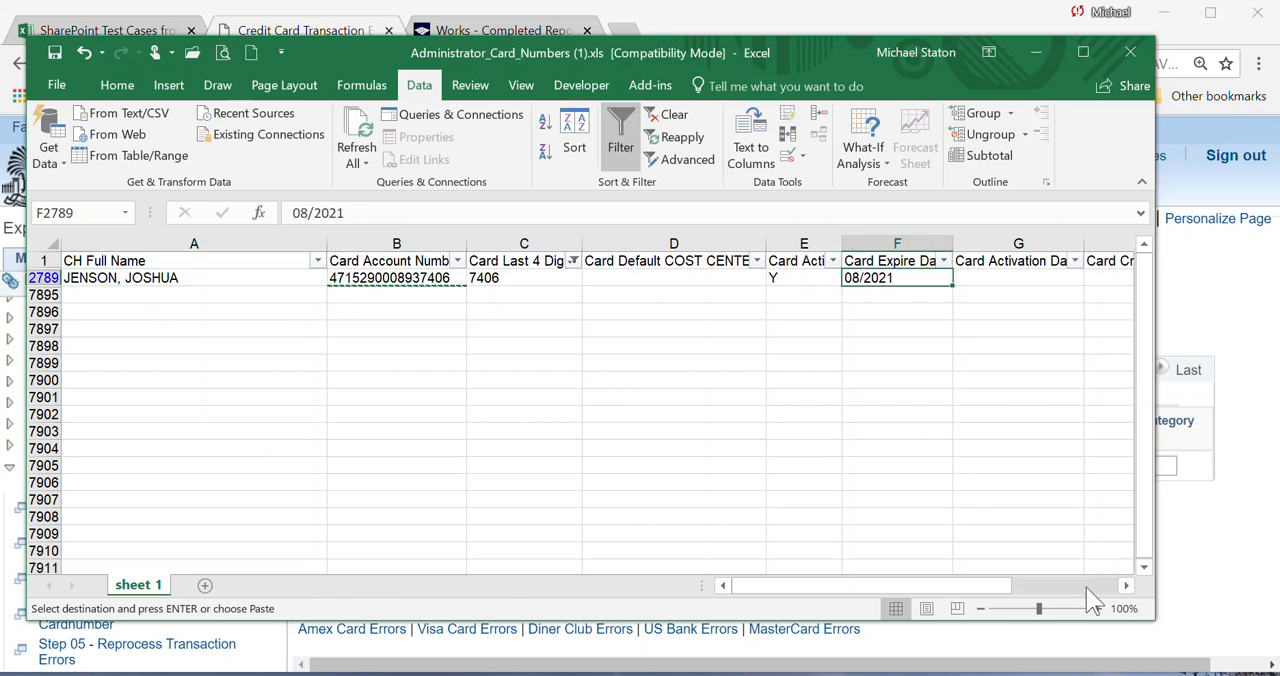
left_click_drag(1000, 586, 1078, 592)
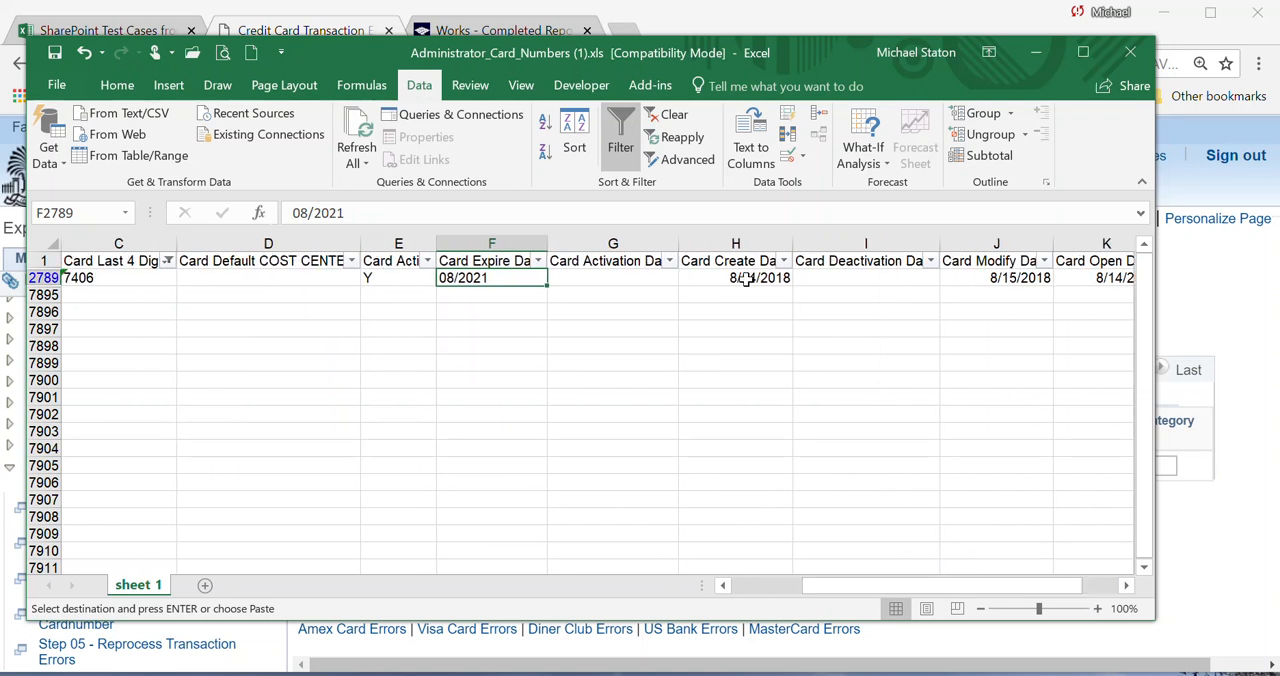
left_click(747, 280)
left_click(747, 586)
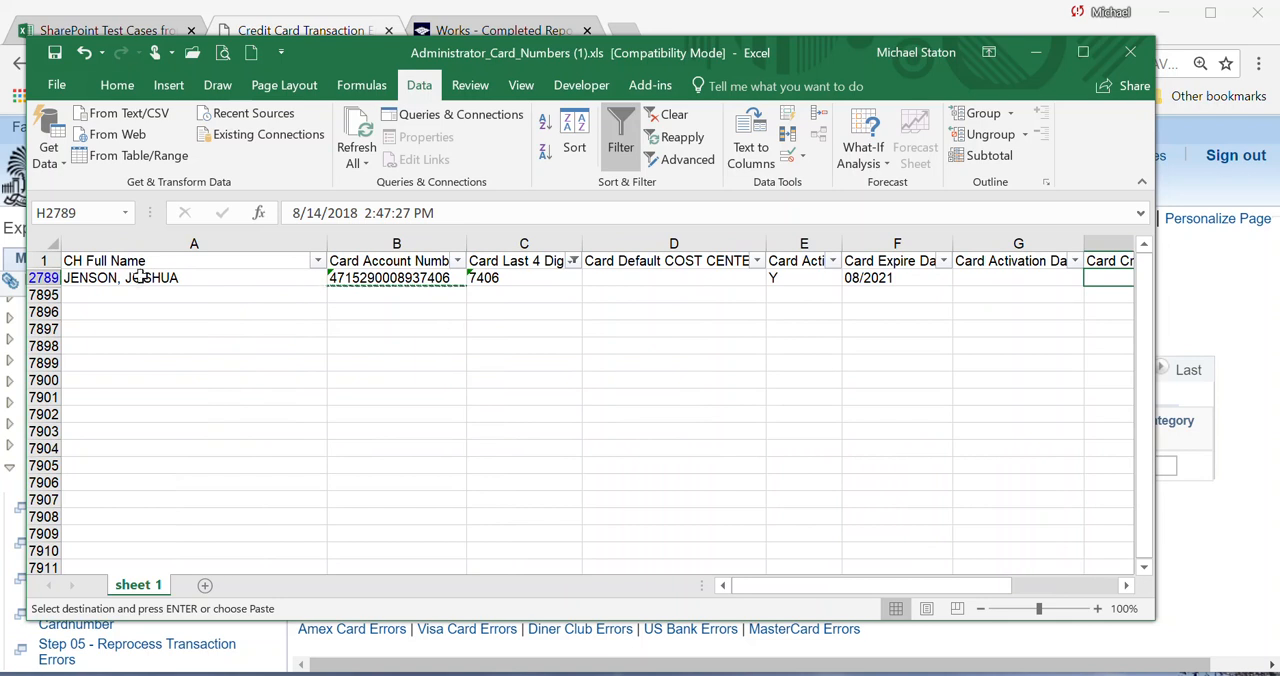
left_click(393, 278)
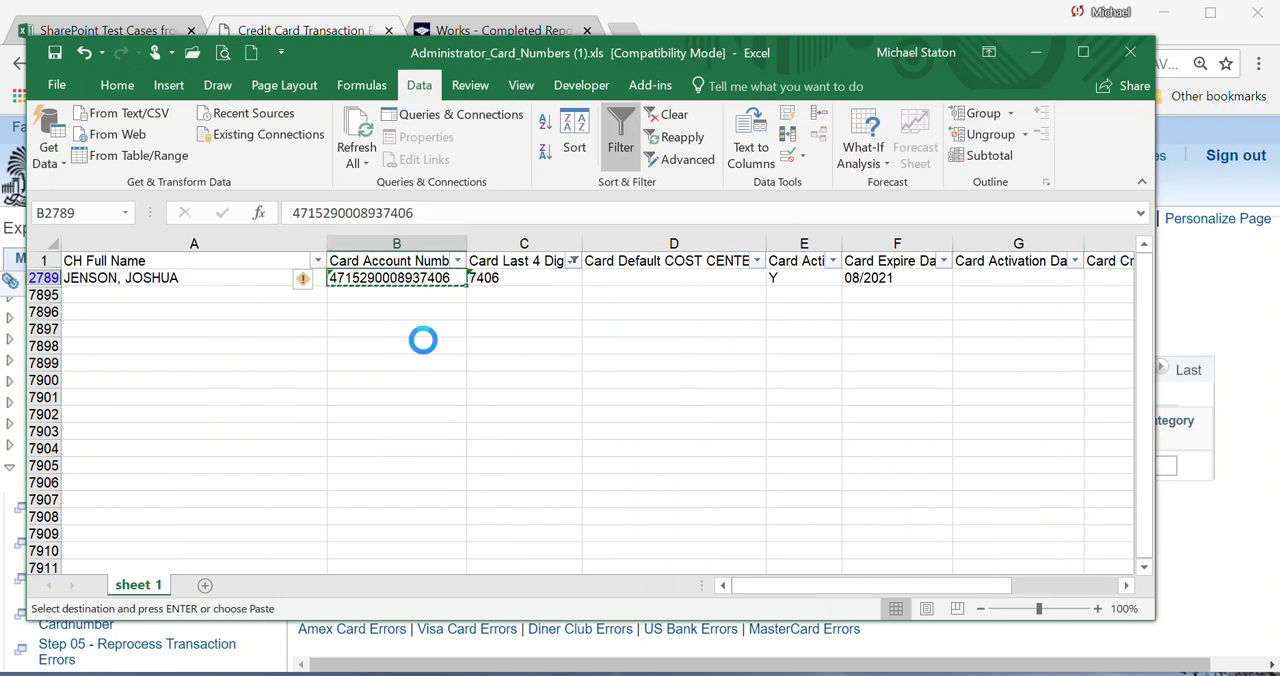
Switch back to PeopleSoft and run the Card Transaction Errors query under Card Configuration or Transaction Issues to identify the cardholder.
key("alt+Tab")
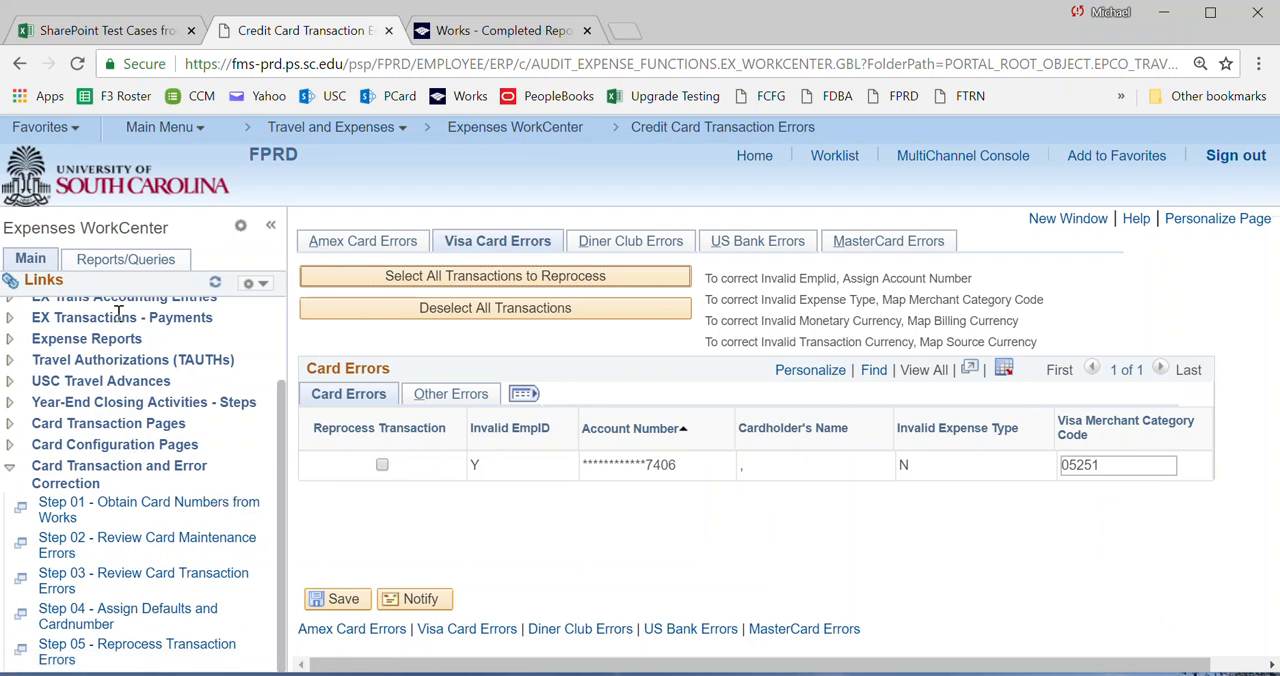
left_click(110, 264)
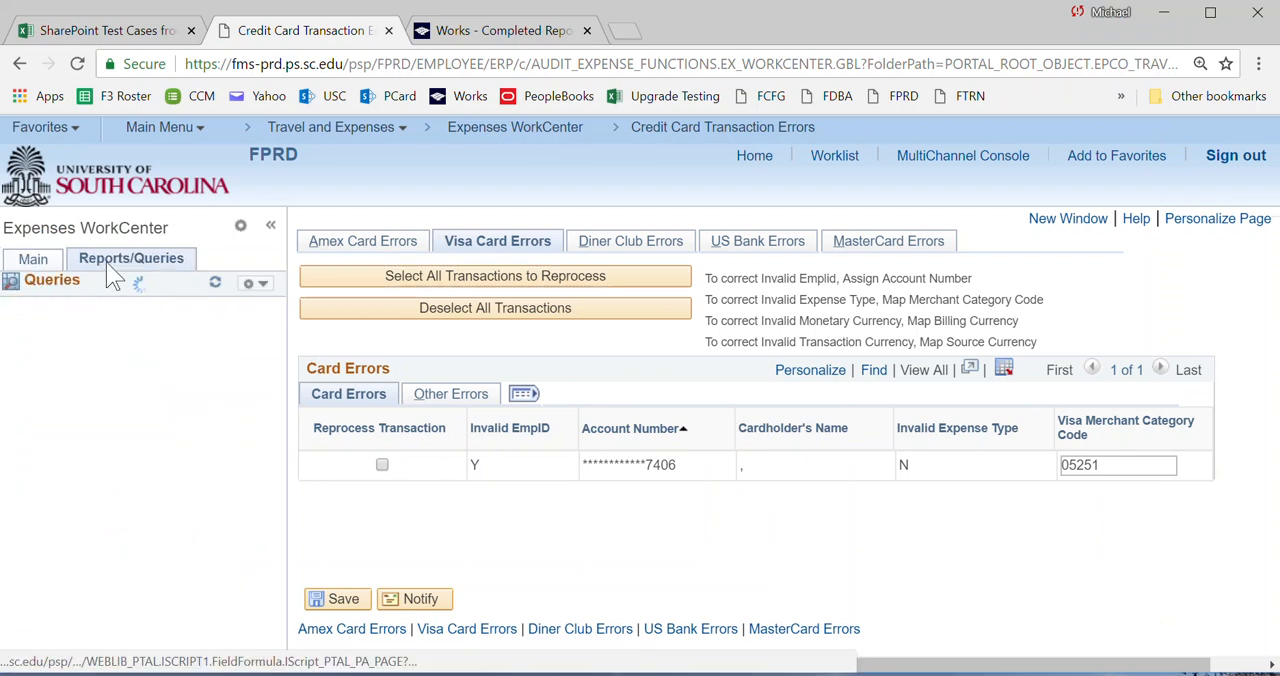
left_click(7, 471)
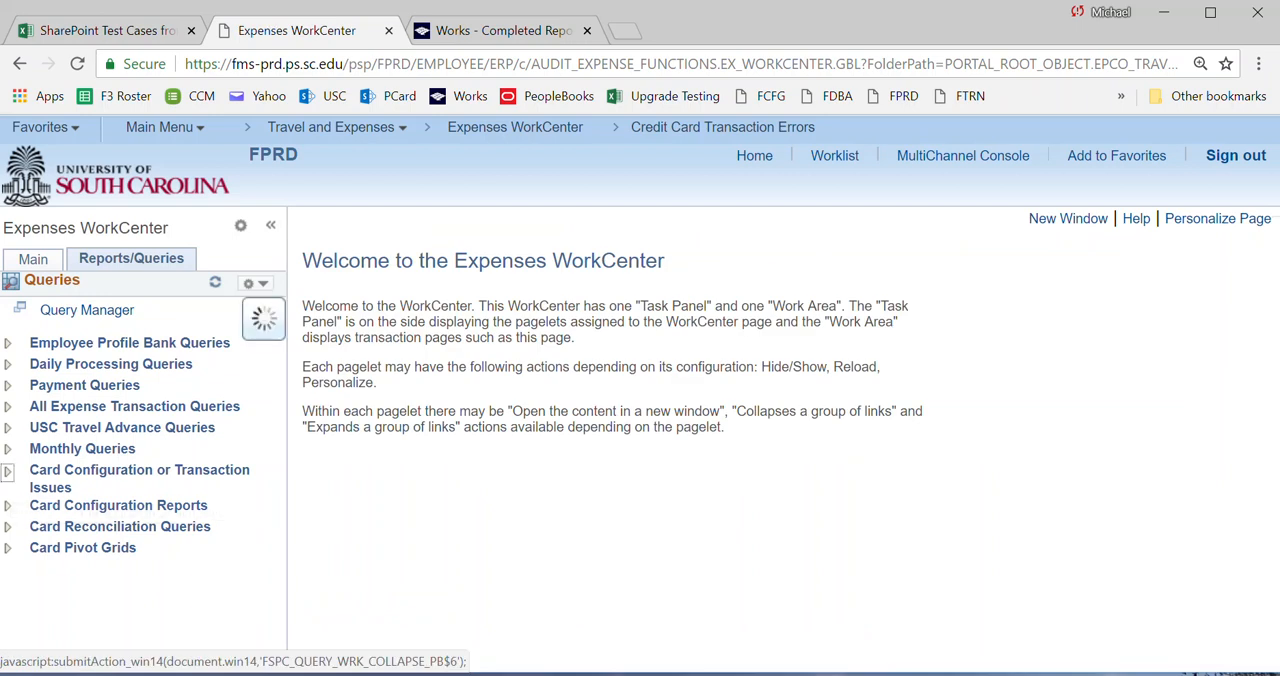
left_click(94, 510)
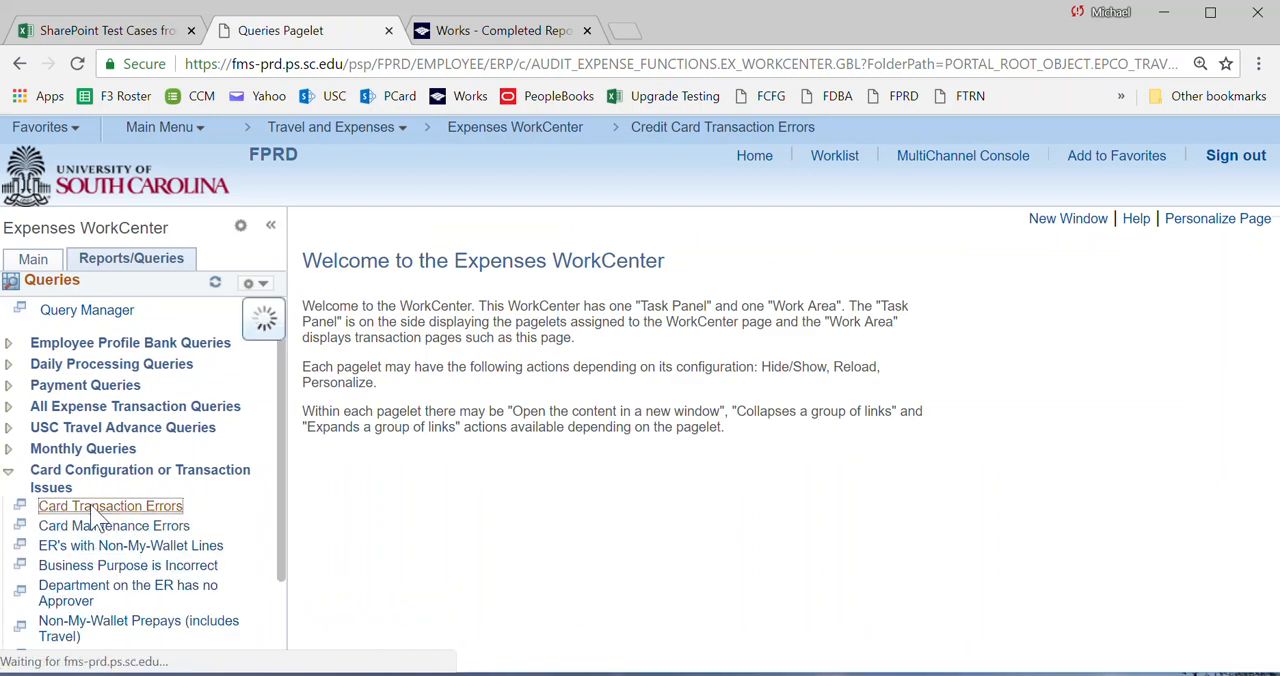
left_click(358, 288)
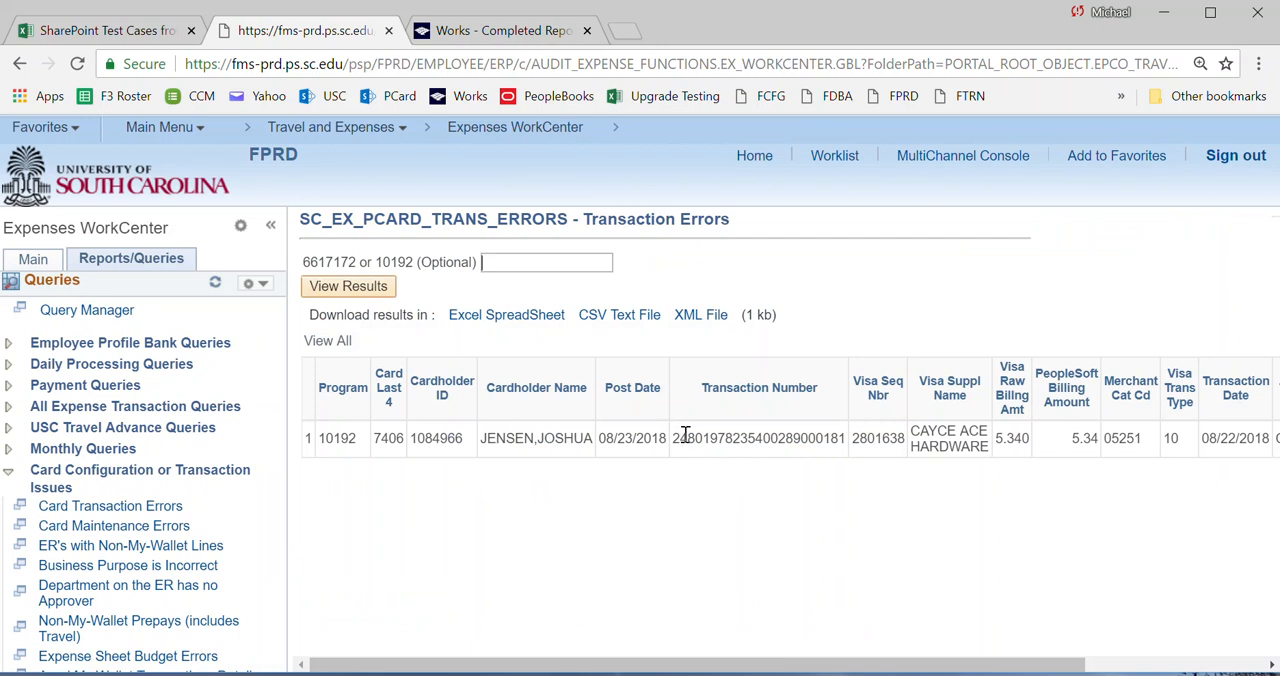
Expand Card Transaction and Error Correction and reopen the Visa card errors in Step 03 - Review Card Transaction Errors.
left_click(33, 259)
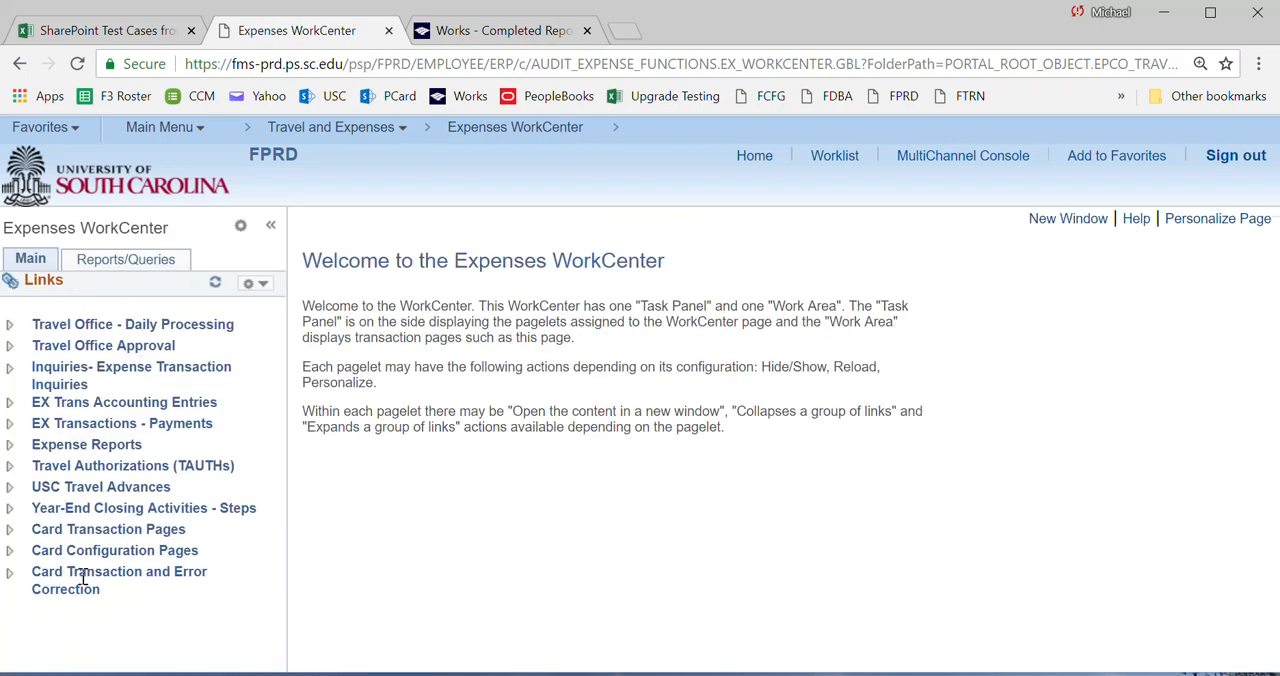
left_click(10, 573)
scroll(85, 601, "down", 1)
left_click(50, 650)
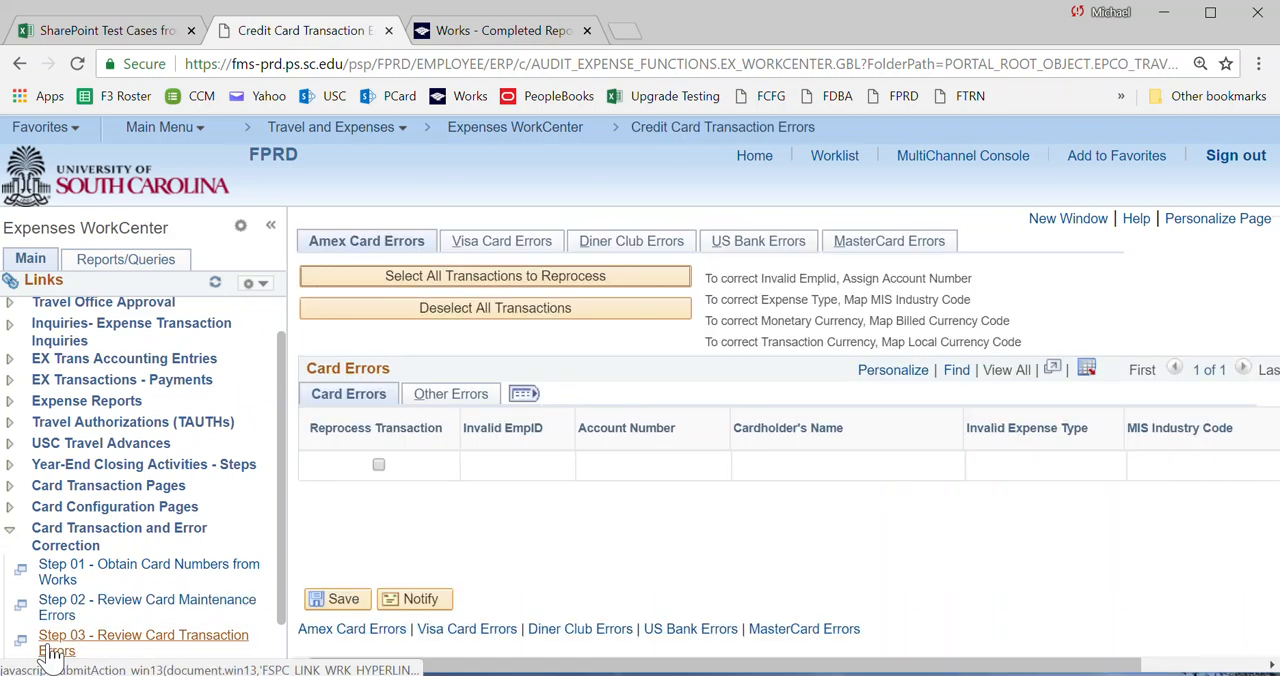
left_click(480, 250)
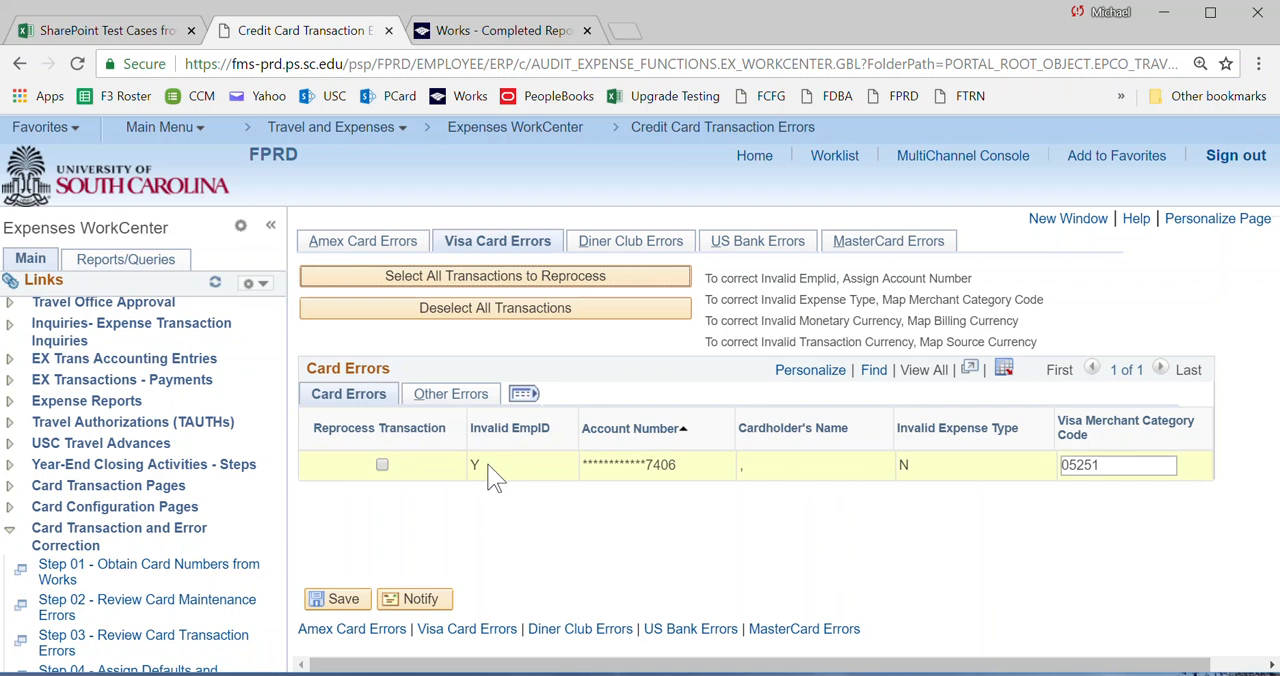
Open Step 04 - Assign Defaults and Cardnumber, search employee profiles by the cardholder's last name and open the matching profile.
scroll(100, 590, "down", 2)
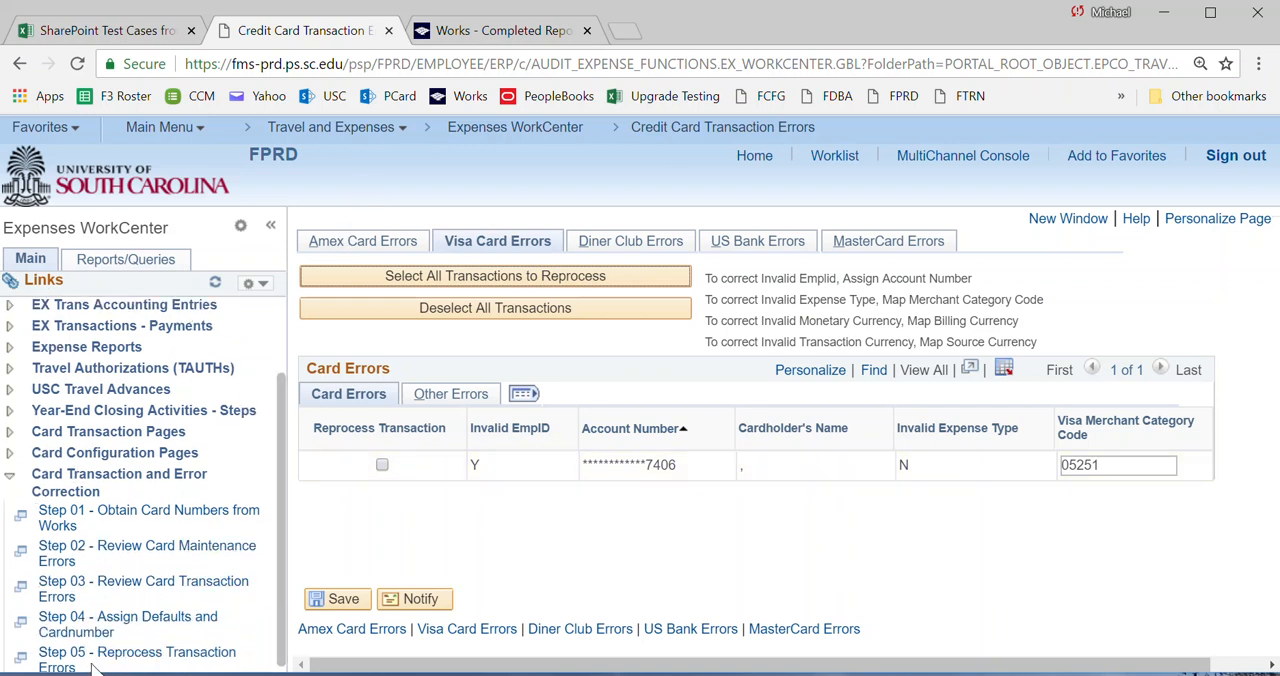
left_click(70, 638)
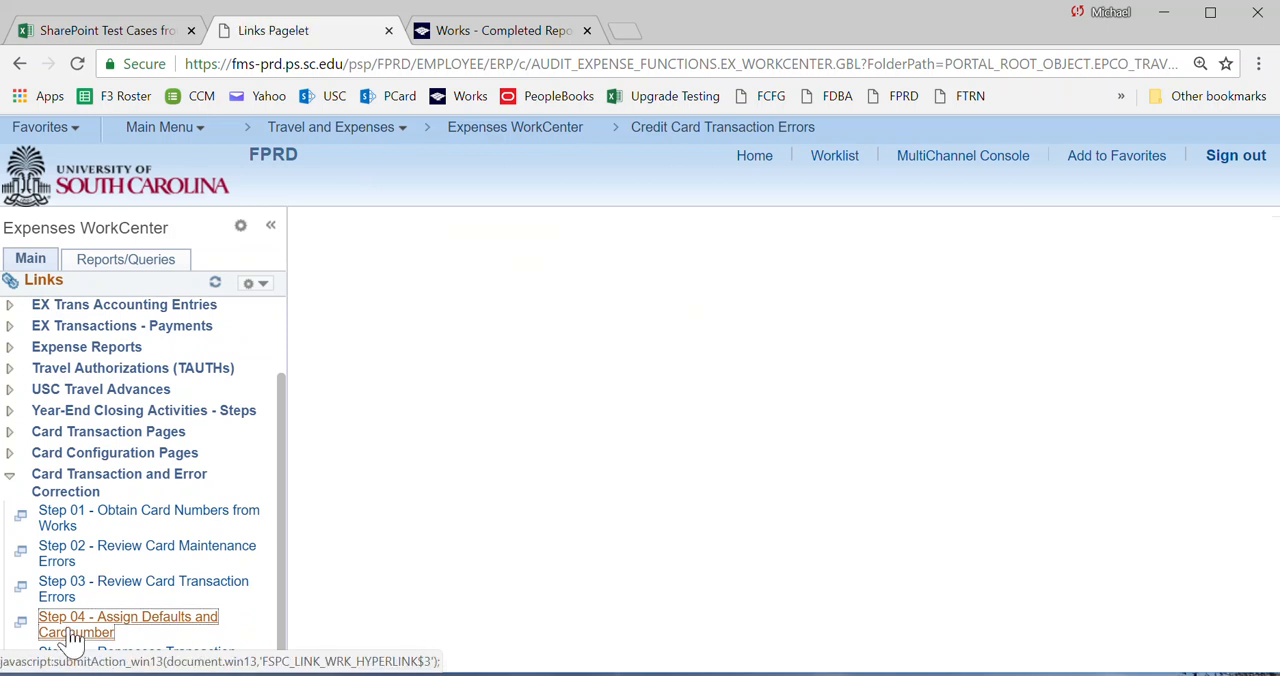
left_click(432, 410)
left_click(430, 470)
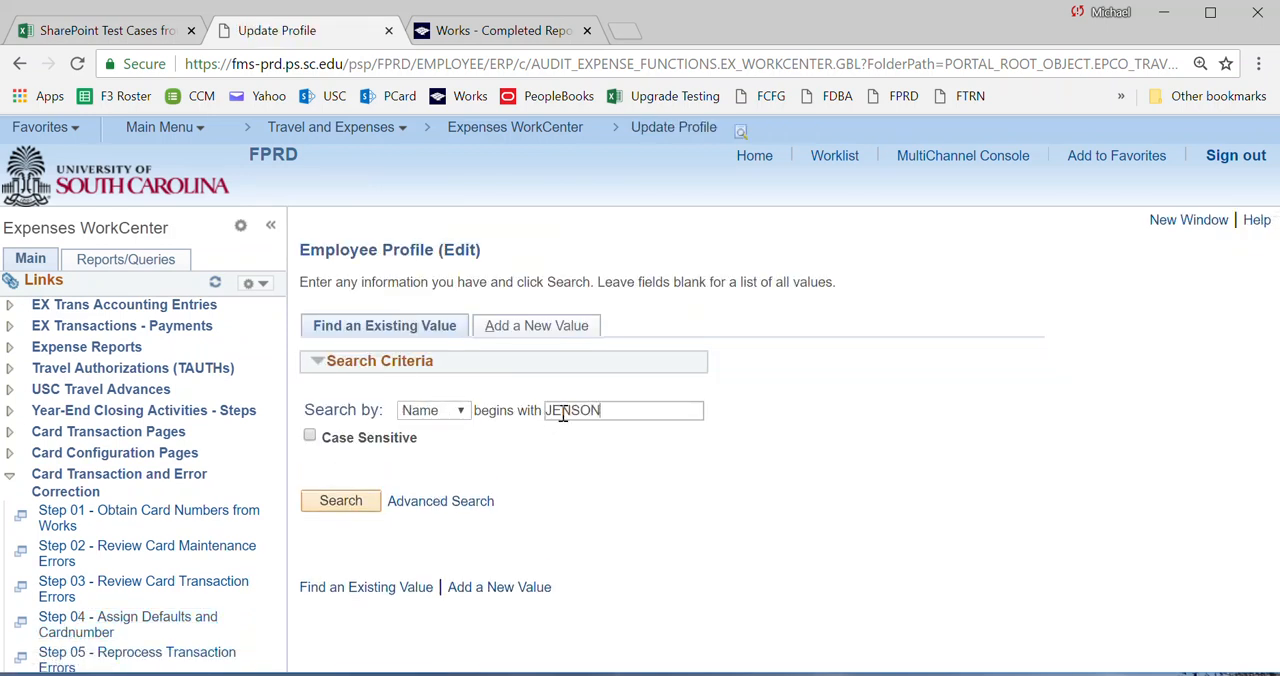
left_click(345, 502)
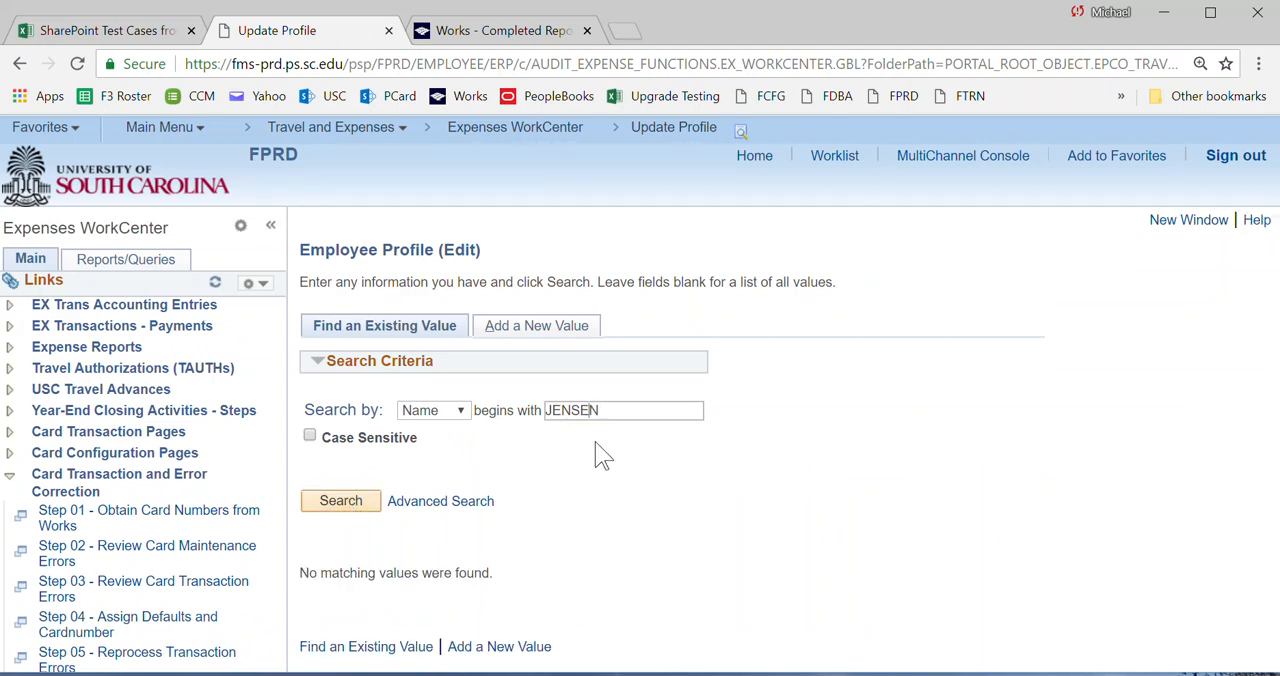
left_click(340, 500)
scroll(355, 510, "down", 1)
scroll(352, 510, "down", 2)
left_click(362, 497)
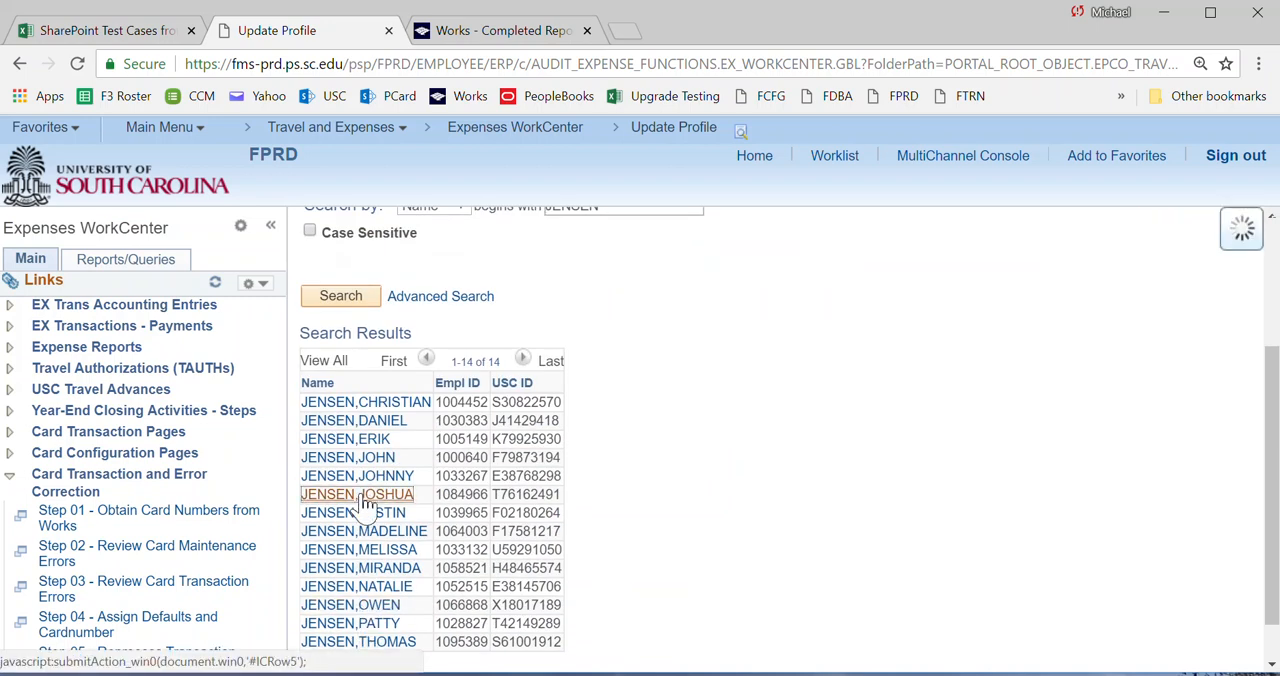
Review the employee's Organizational Data with its default ChartField values, and the card details under Corporate Card Information.
left_click(484, 250)
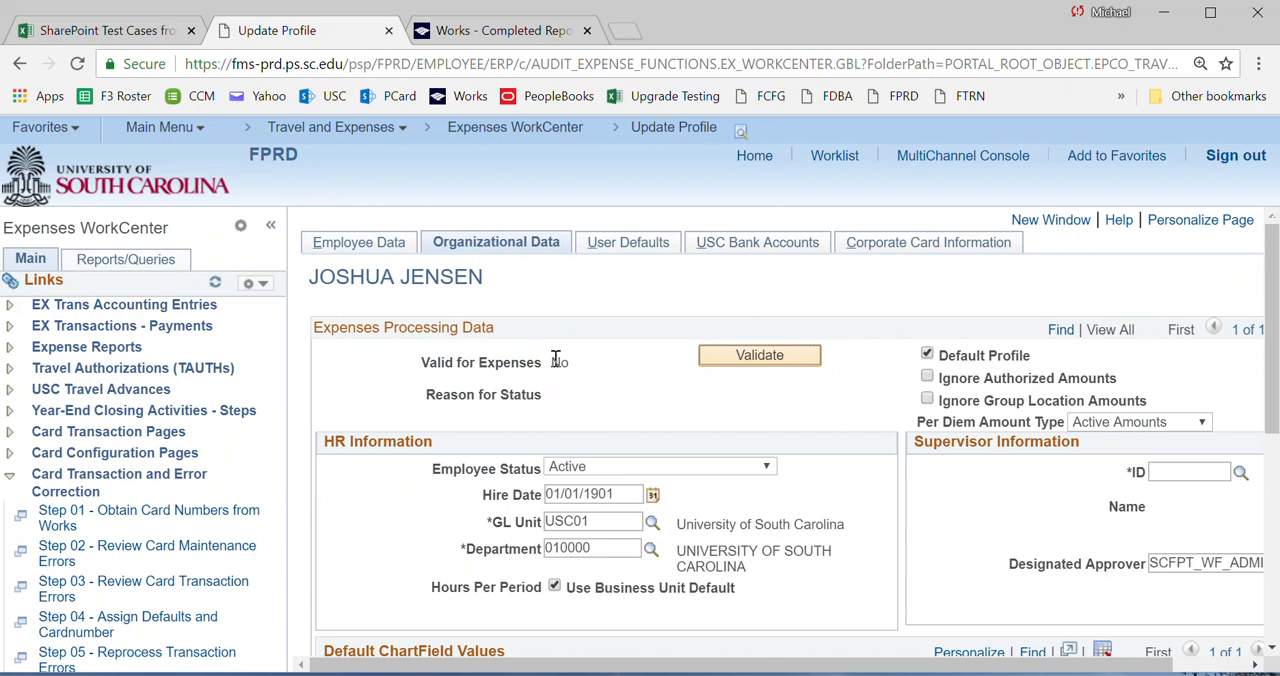
scroll(771, 590, "down", 3)
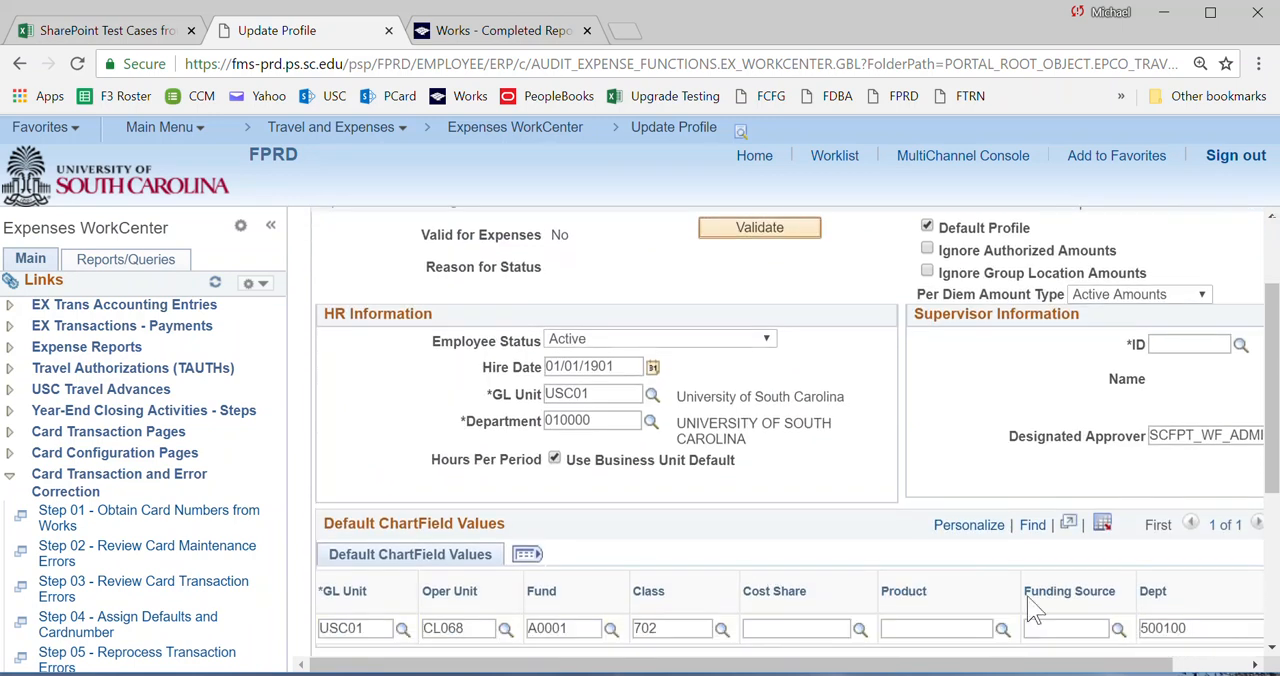
scroll(1117, 597, "up", 3)
left_click(893, 250)
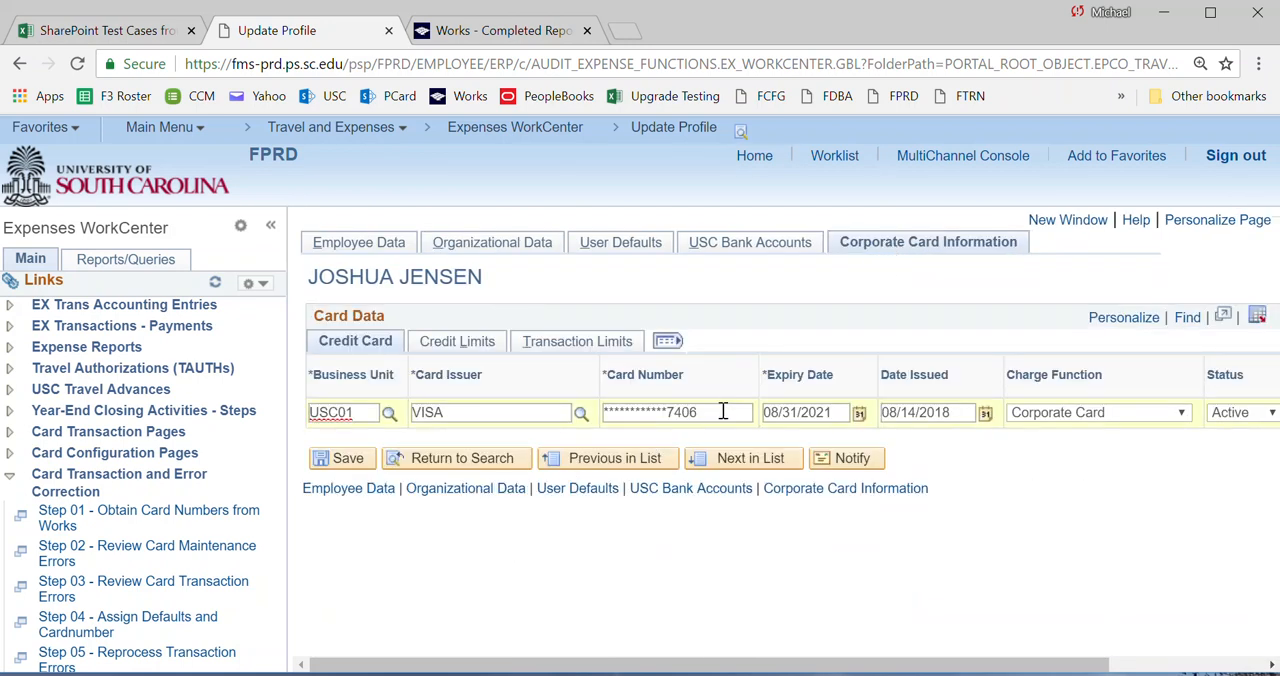
Return to the employee's Organizational Data and validate the profile for expenses.
left_click(457, 249)
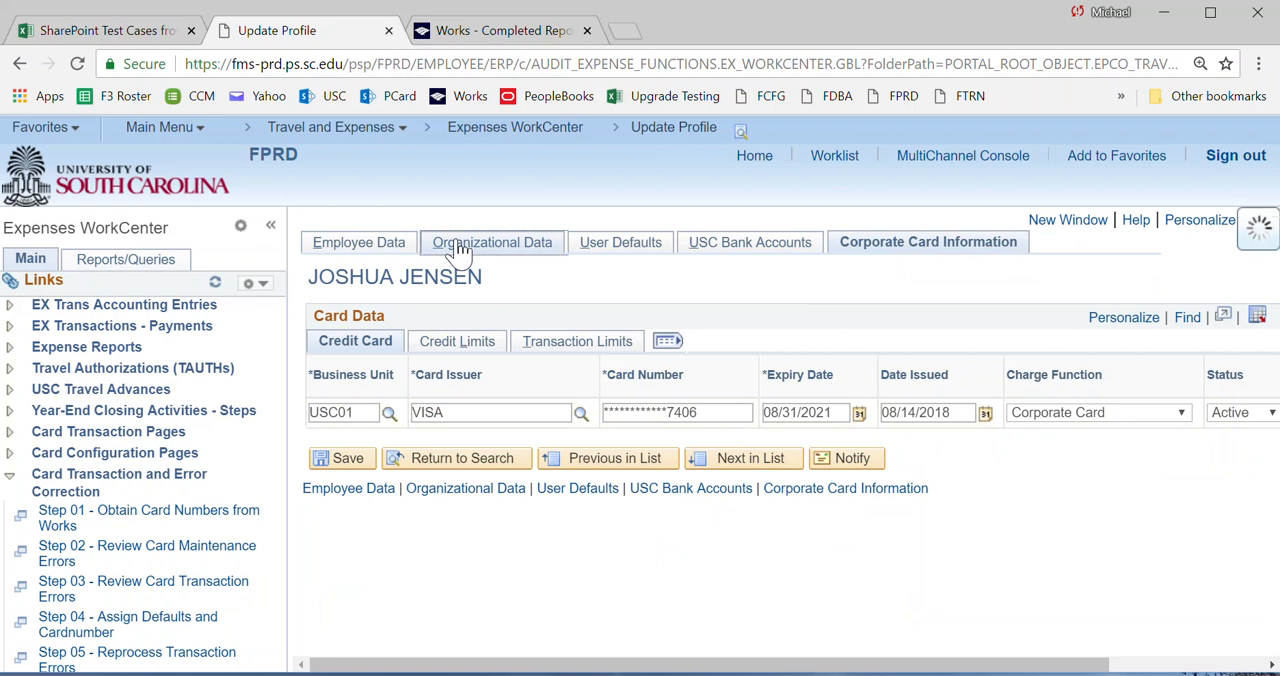
scroll(1057, 522, "down", 6)
scroll(1057, 522, "up", 6)
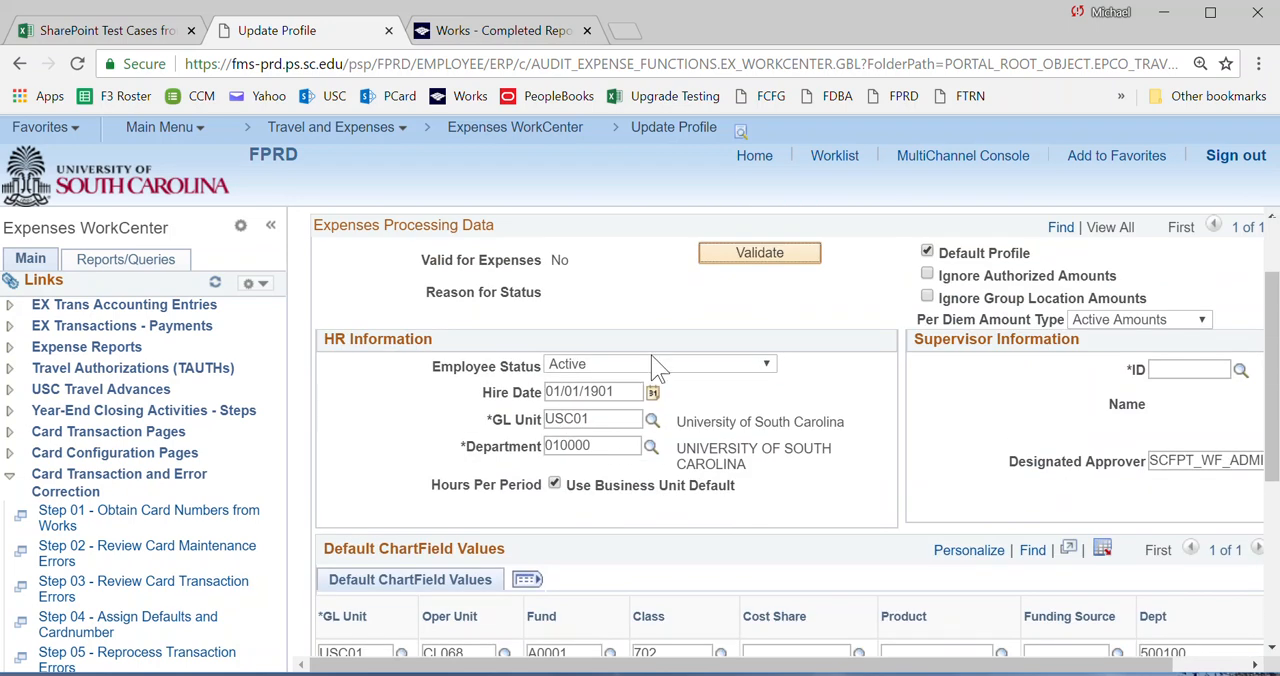
left_click(743, 258)
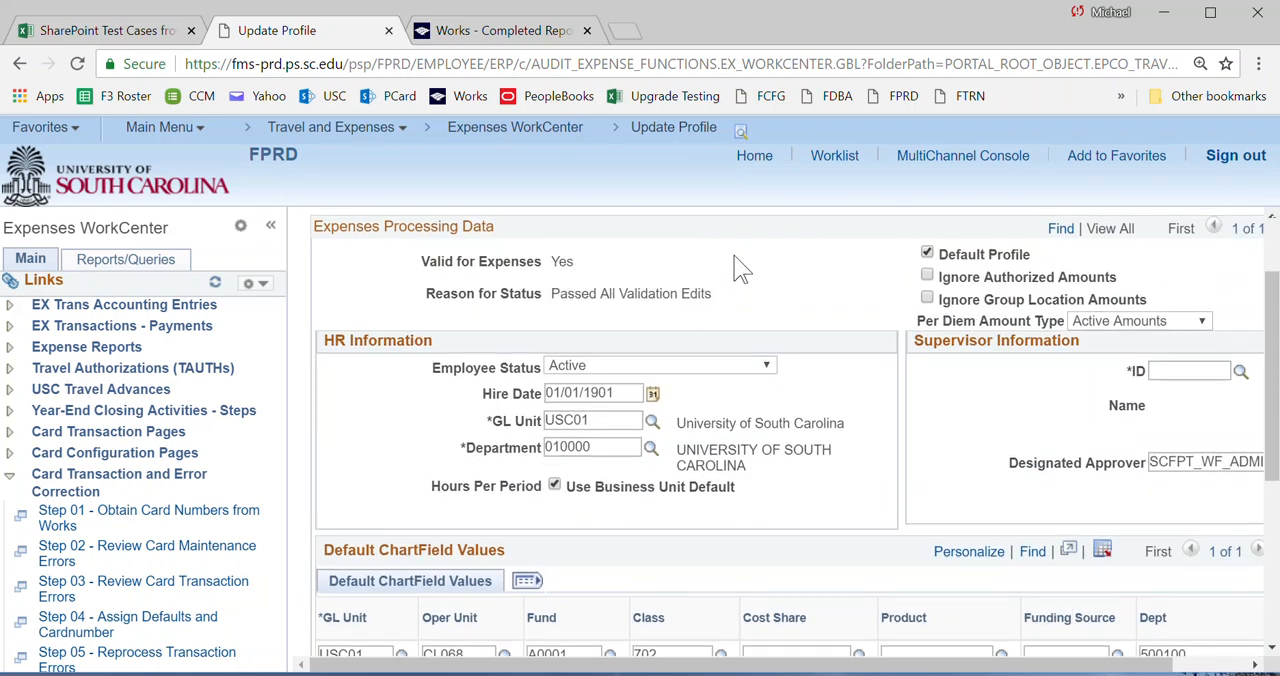
scroll(724, 457, "down", 2)
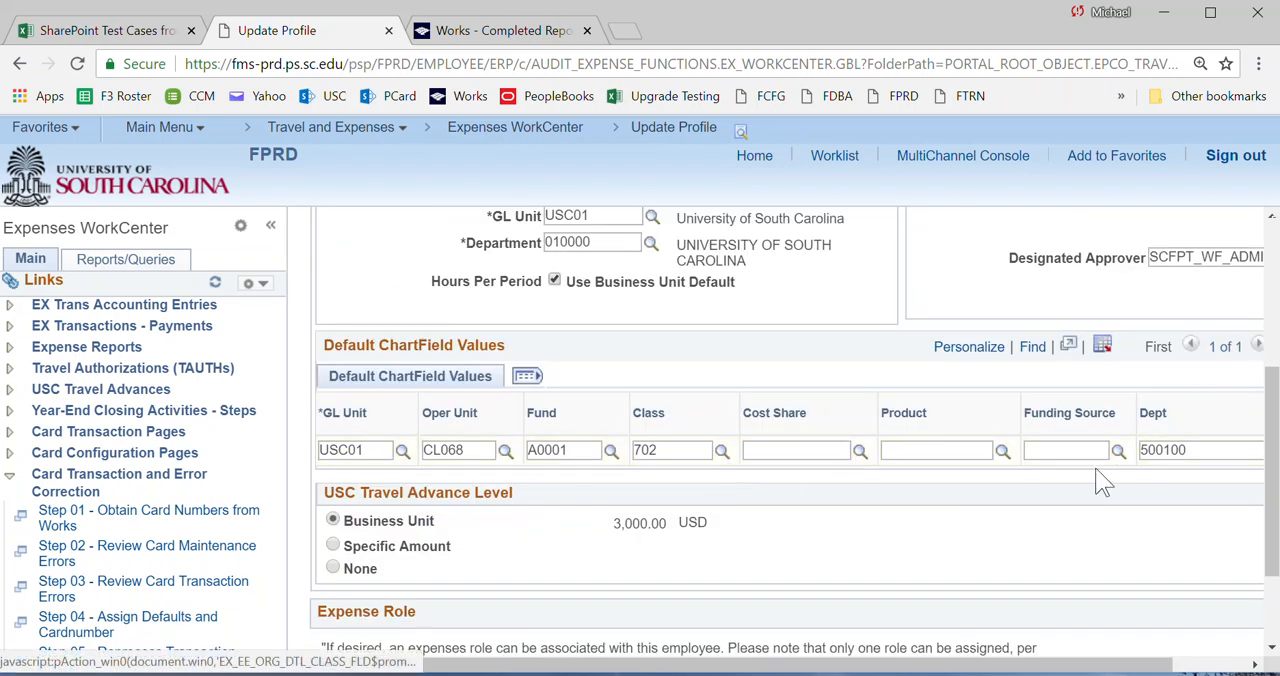
scroll(600, 577, "down", 1)
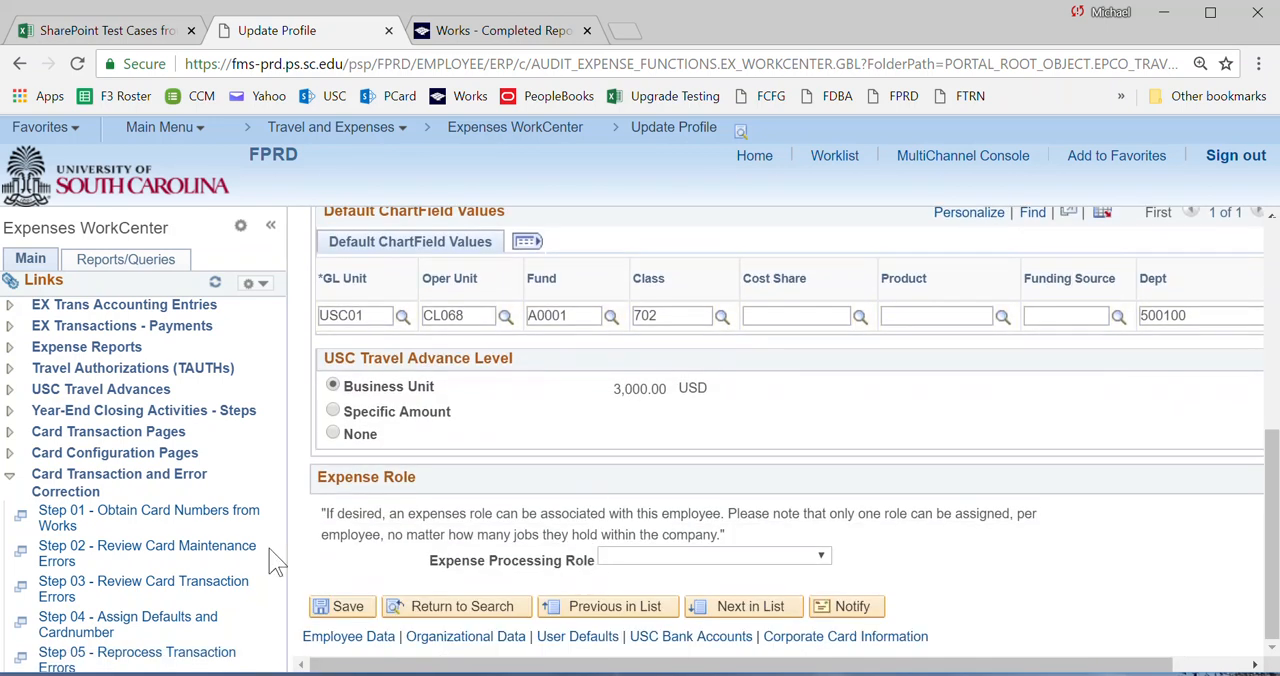
Reopen Step 03 - Review Card Transaction Errors, mark the Visa transaction for reprocessing and save.
left_click(62, 597)
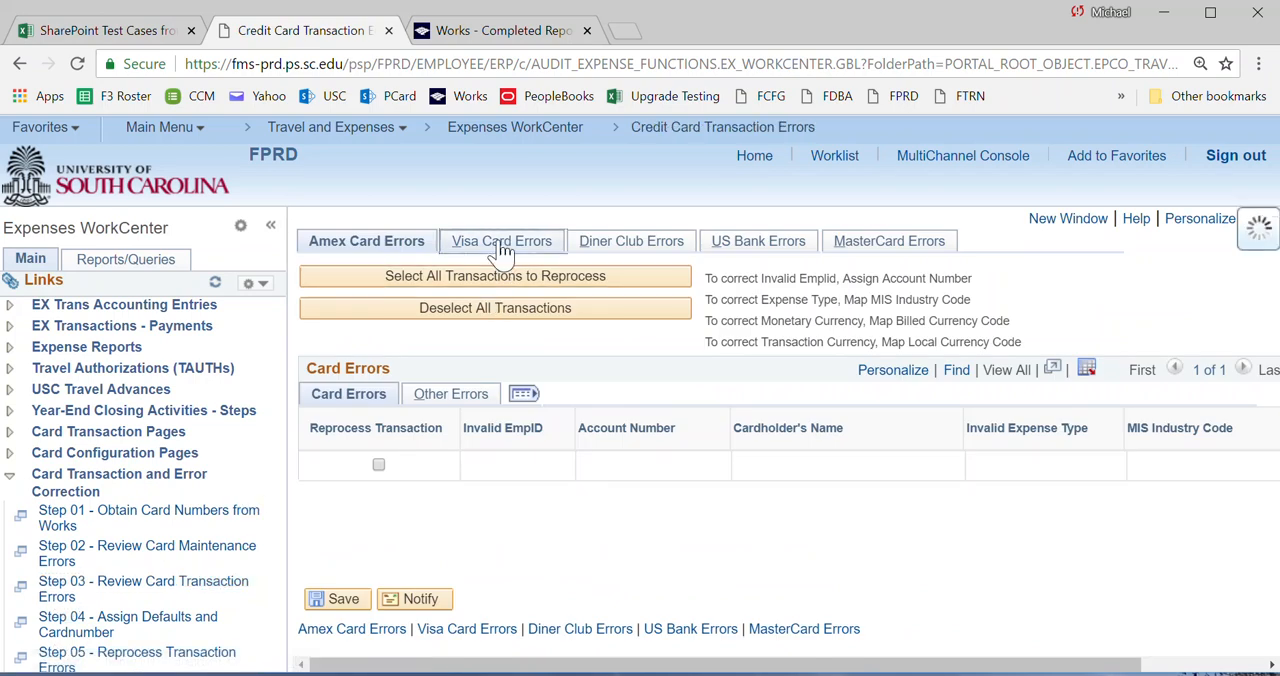
left_click(500, 247)
left_click(383, 466)
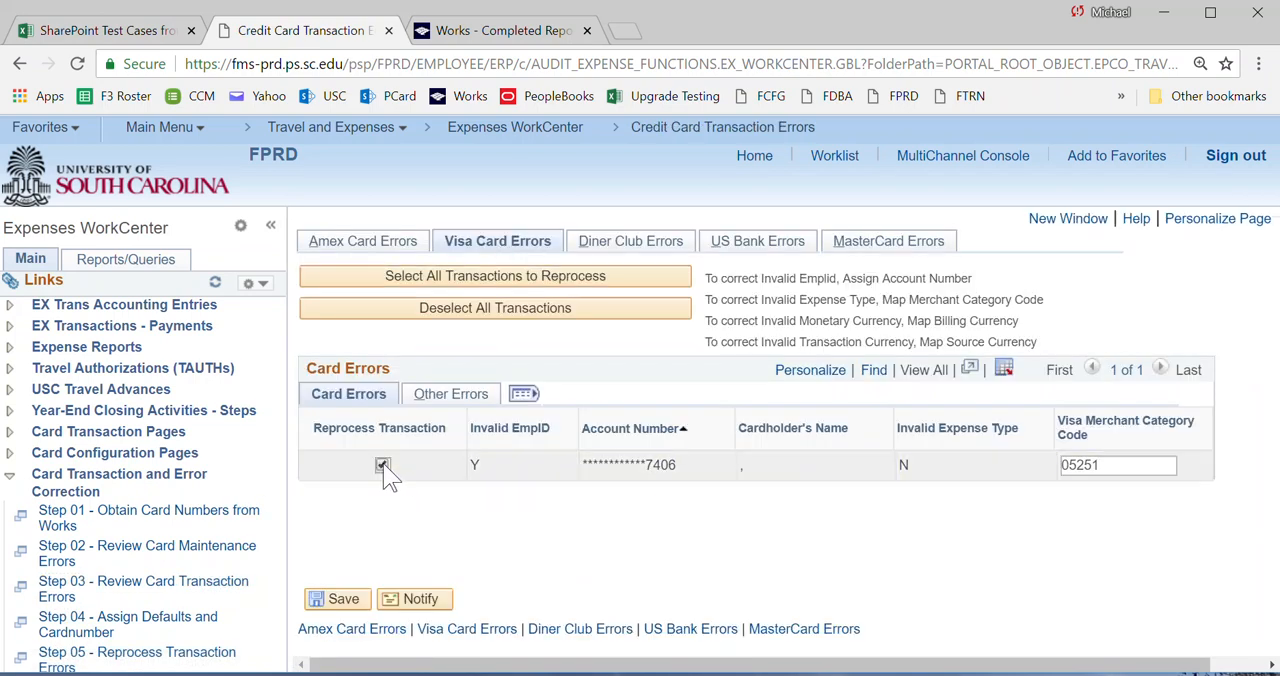
left_click(352, 603)
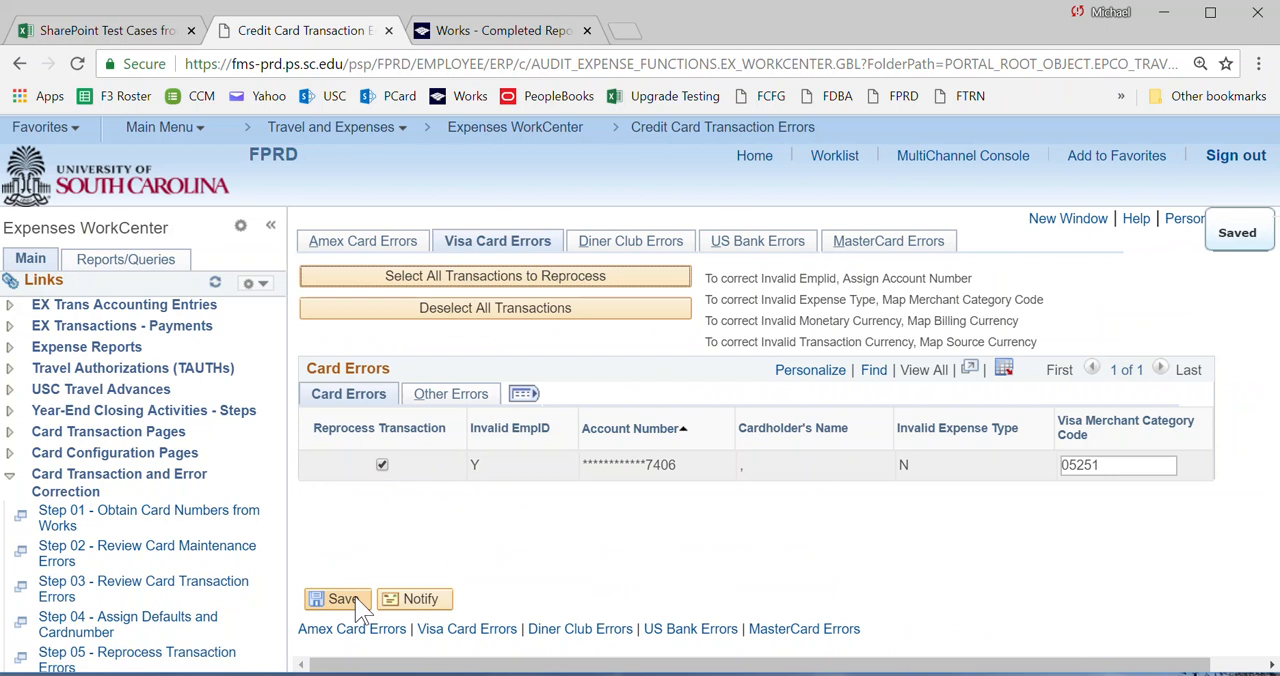
Open Step 05 - Reprocess Transaction Errors, search the run controls and open EX_REPROCESS.
scroll(97, 666, "down", 1)
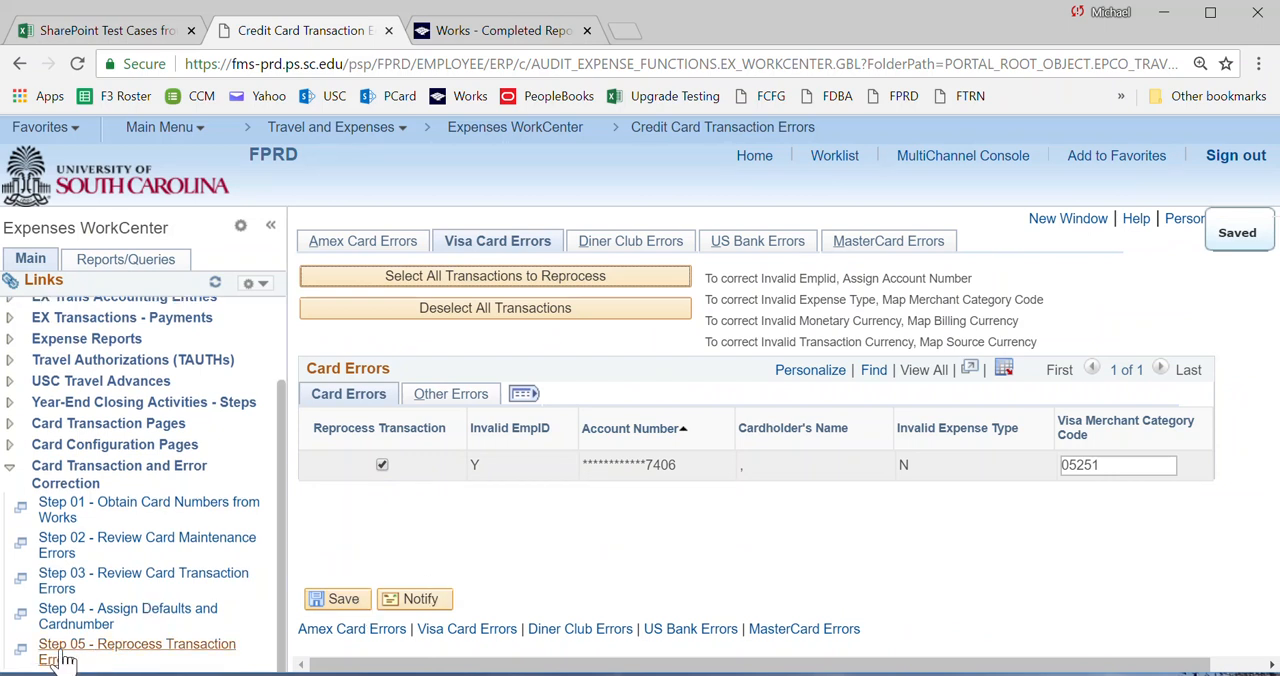
left_click(74, 658)
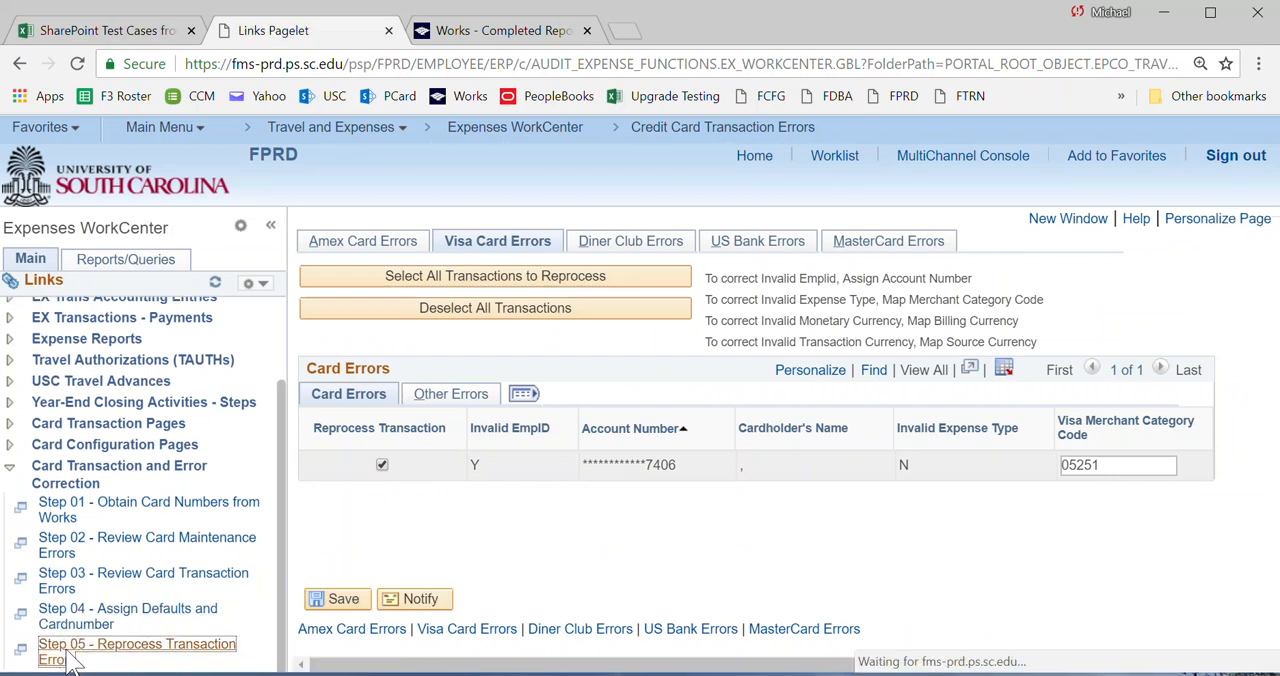
left_click(338, 512)
scroll(338, 508, "down", 2)
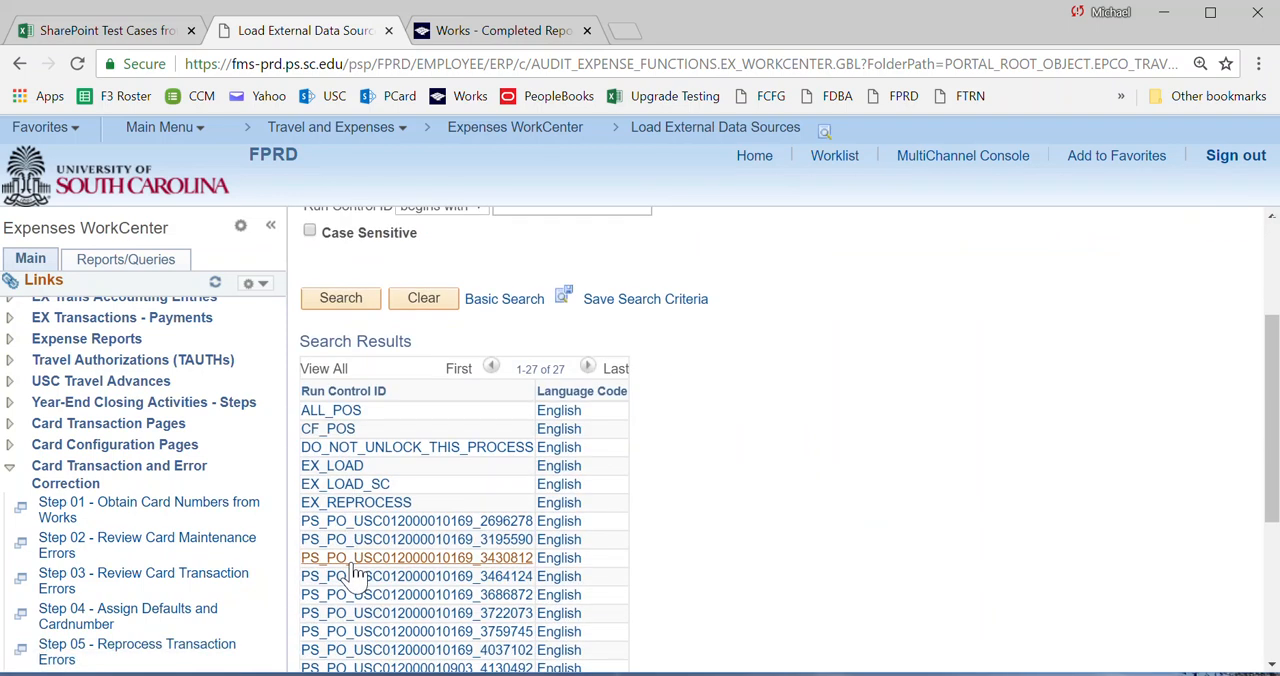
left_click(340, 506)
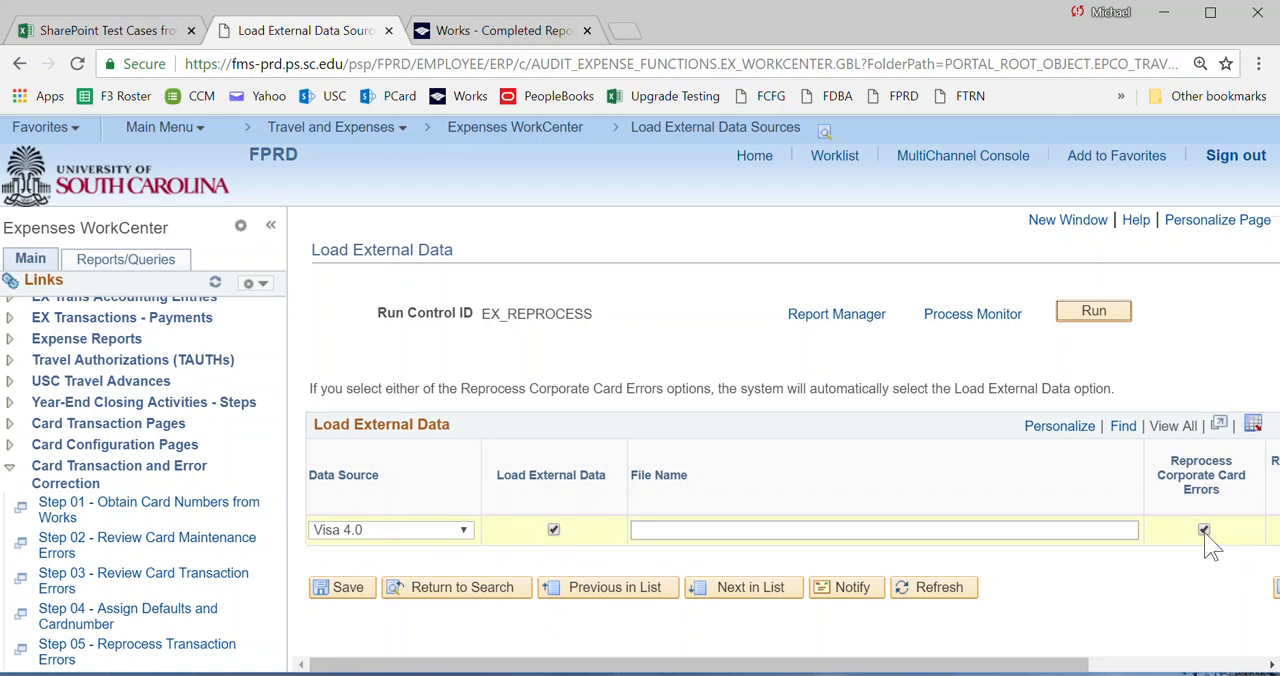
Run the Expense Data Source Load process (EX_DATA_LOAD) for the Visa 4.0 data source with corporate card errors reprocessed.
left_click(1088, 316)
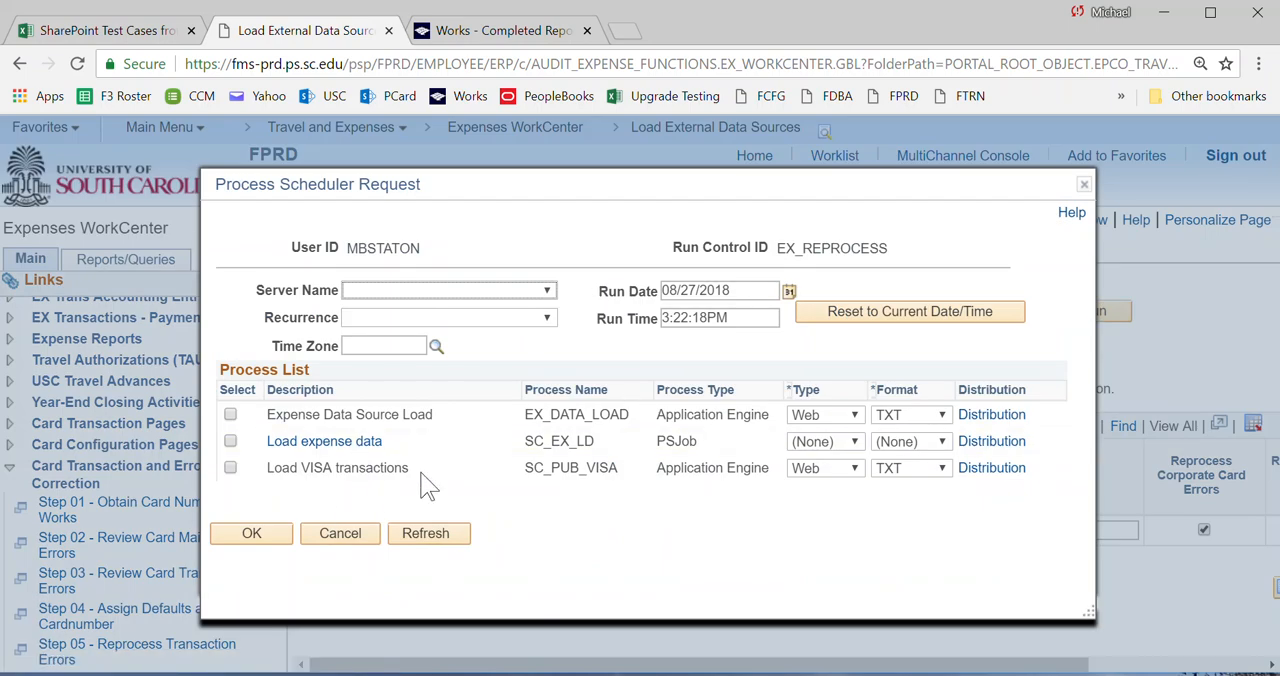
left_click(231, 414)
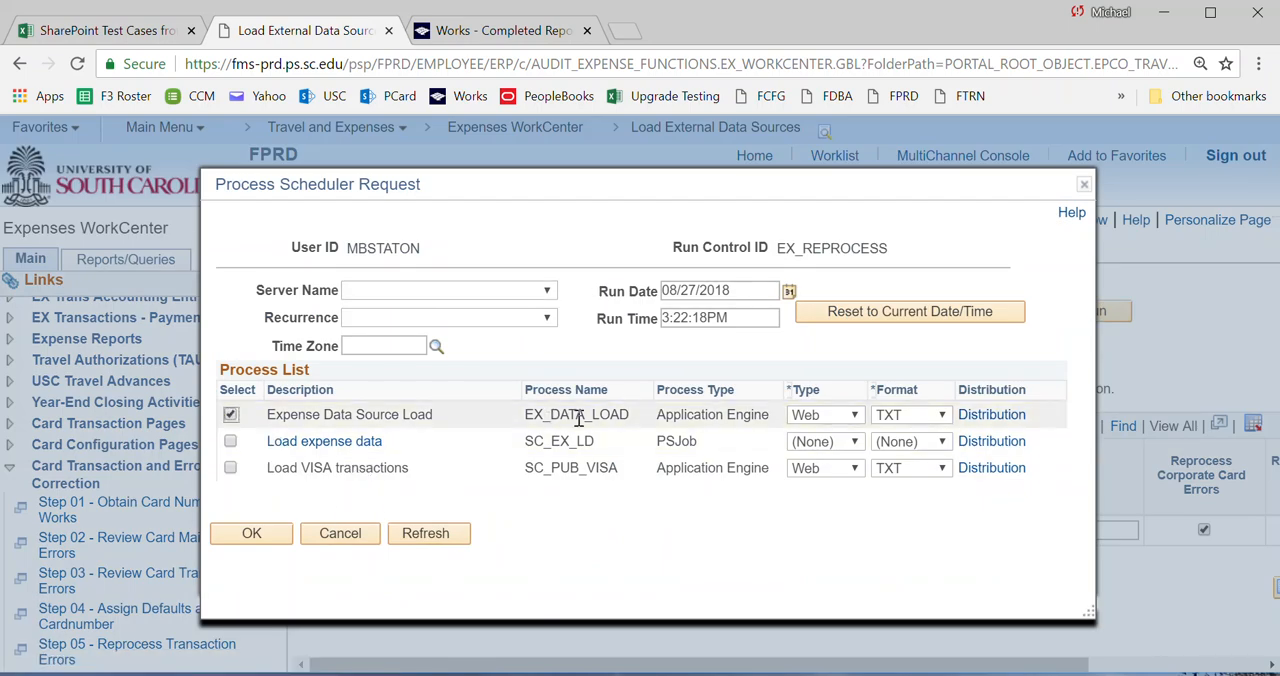
left_click(248, 537)
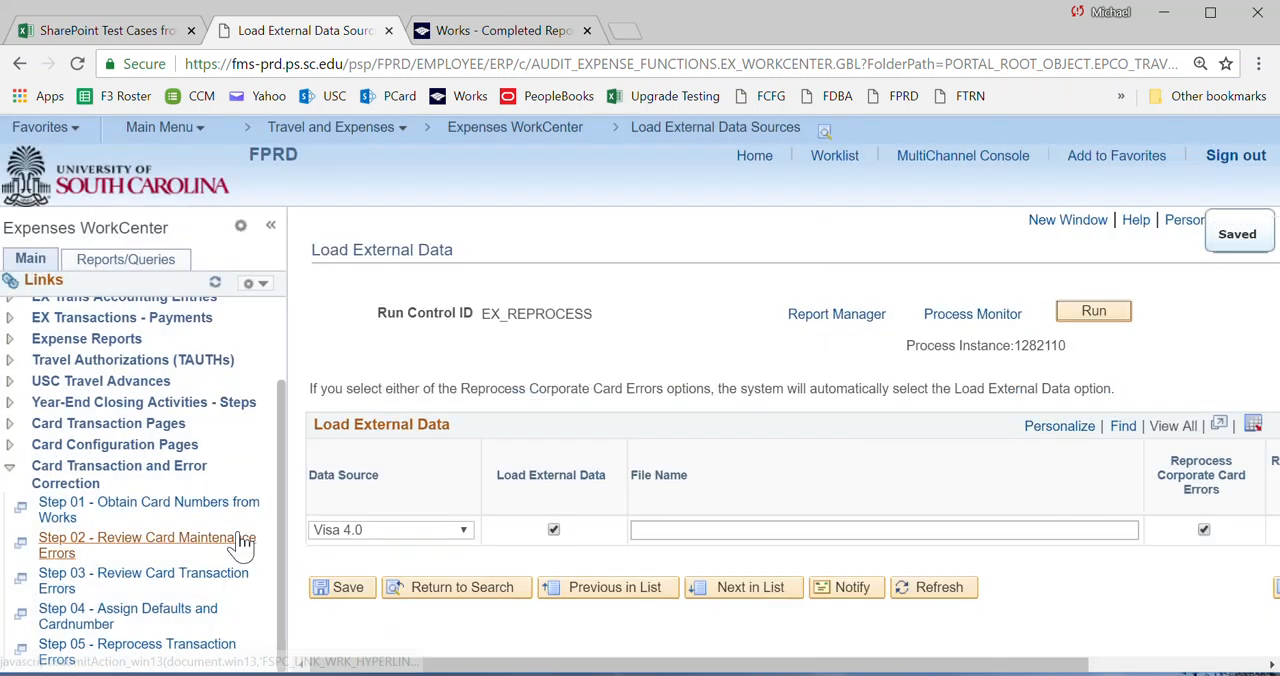
Check the load's run status in the Process Monitor, and recheck the Visa errors under Step 03 - Review Card Transaction Errors.
left_click(938, 322)
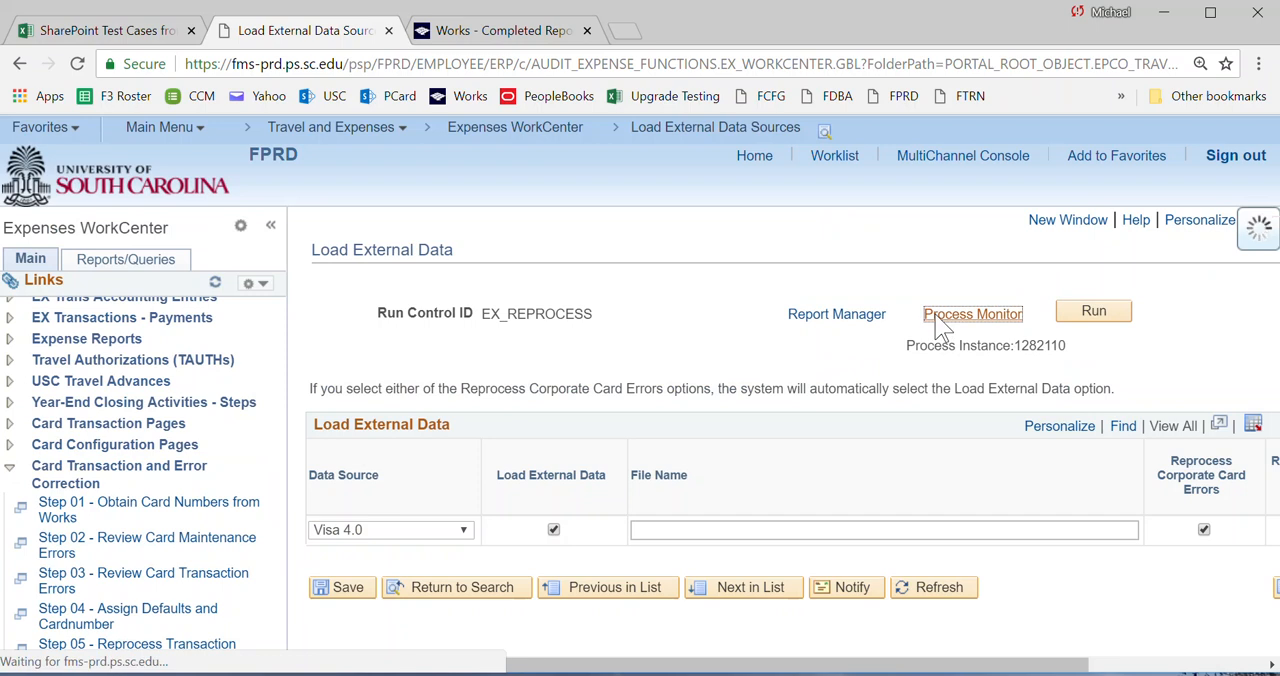
left_click(1196, 316)
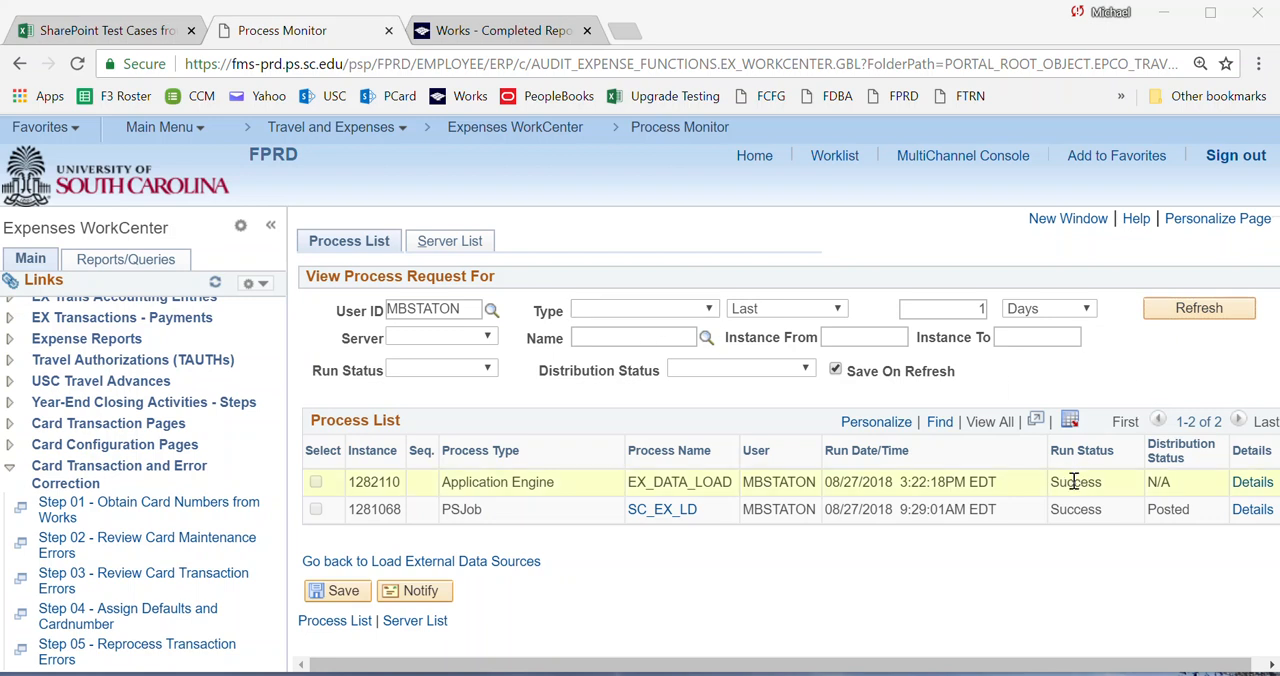
left_click(70, 590)
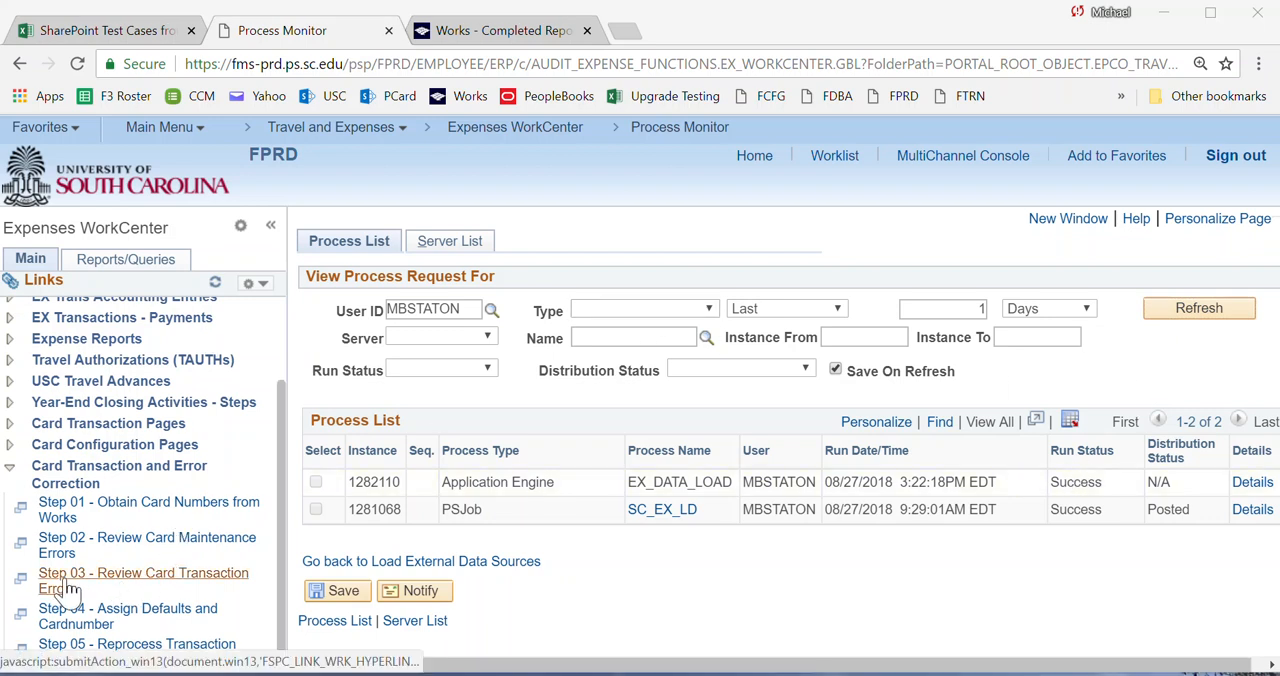
left_click(493, 246)
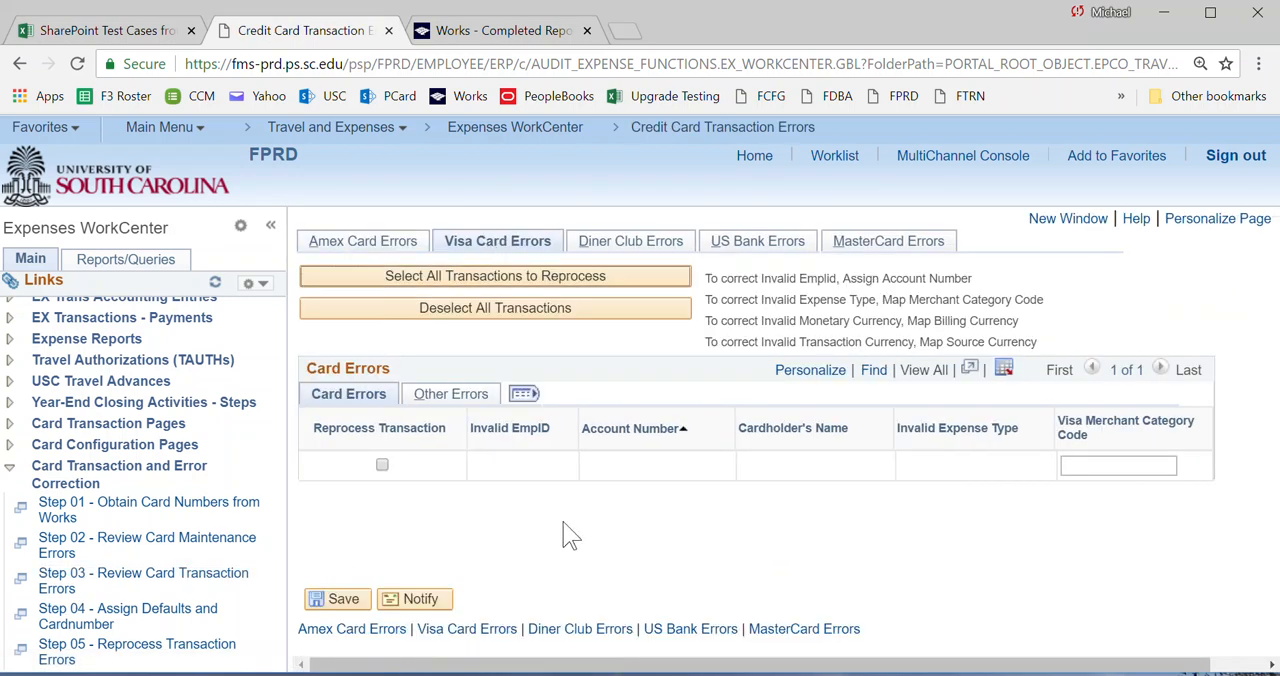
Open the Visa errors in Step 02 - Review Card Maintenance Errors and examine the related Card Maint. Error query through the VS Cardhldr ID column.
left_click(60, 553)
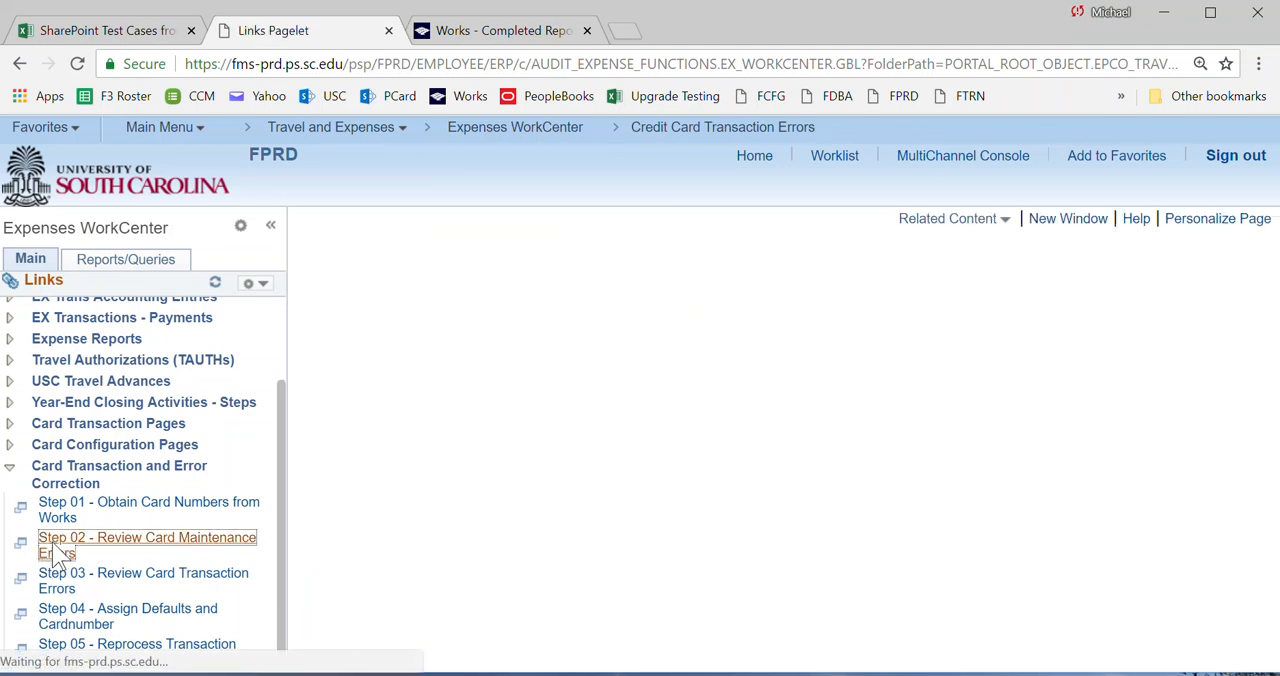
left_click(466, 250)
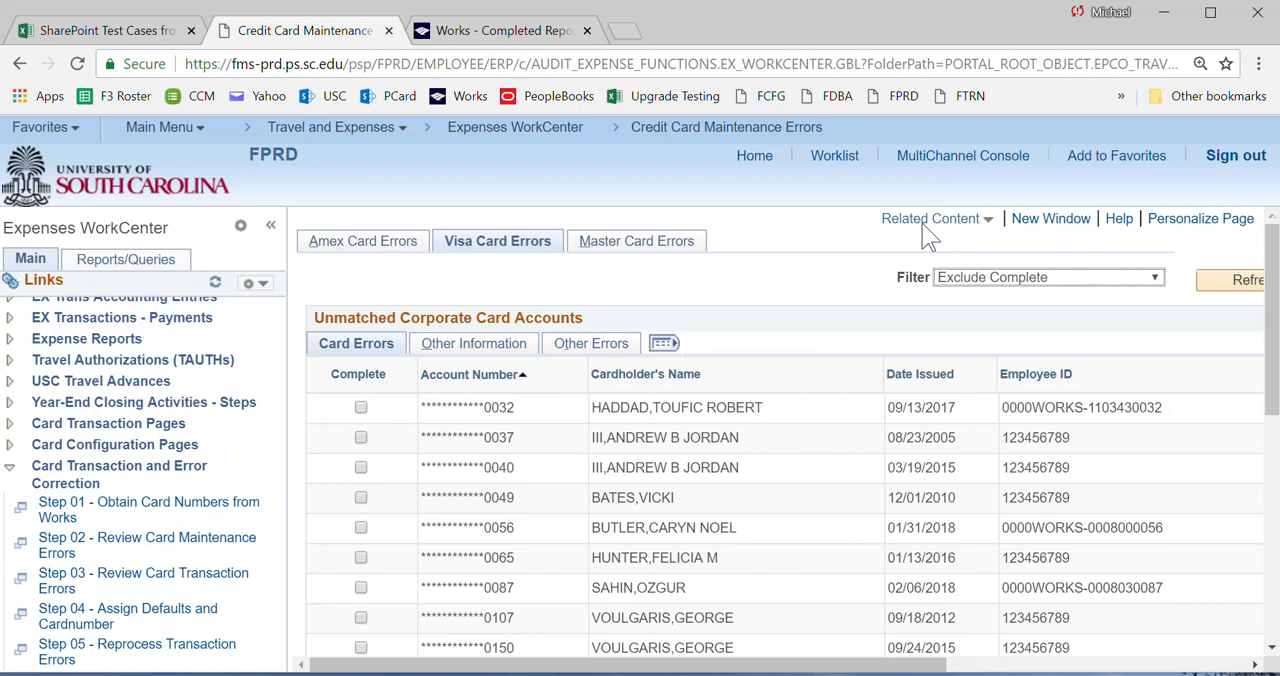
left_click(932, 223)
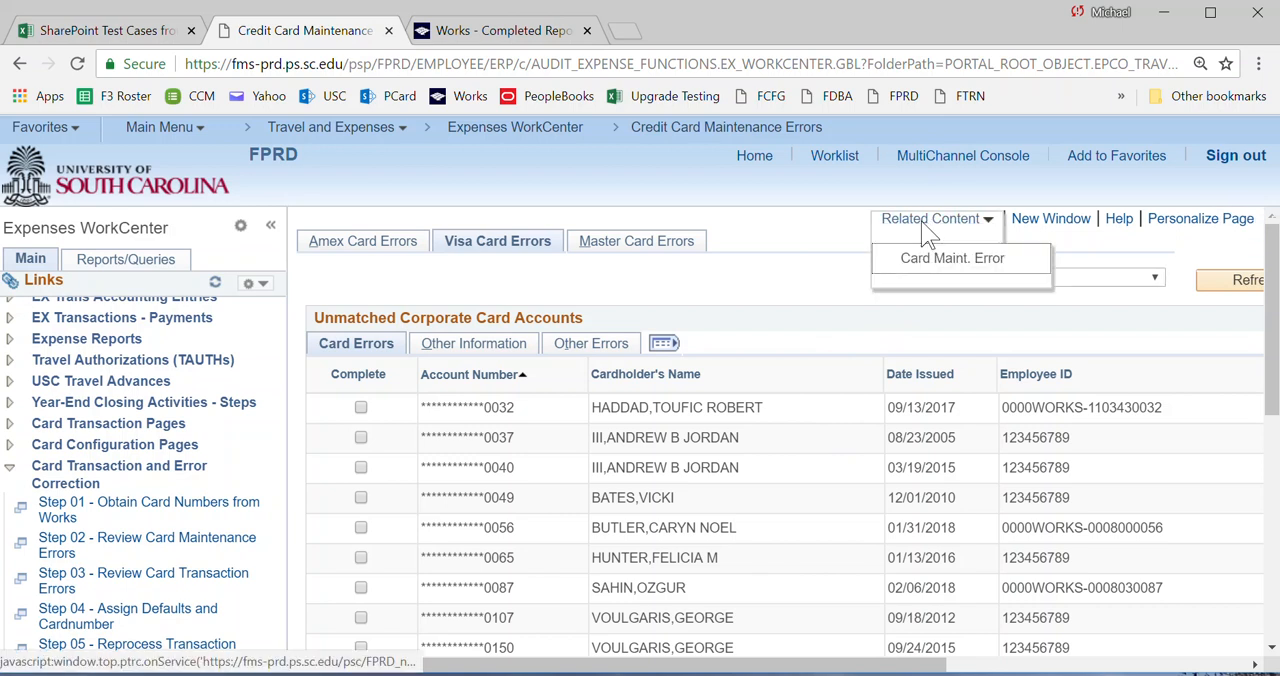
left_click(920, 262)
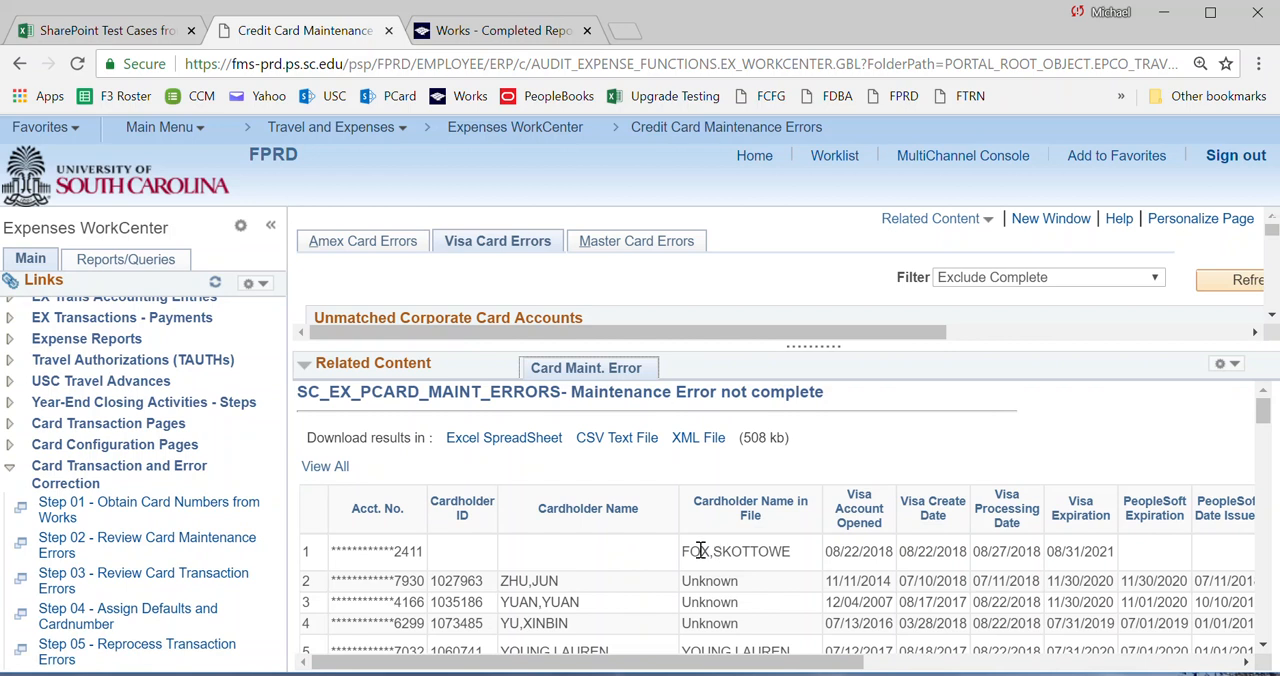
left_click_drag(749, 663, 670, 665)
left_click_drag(813, 663, 1187, 664)
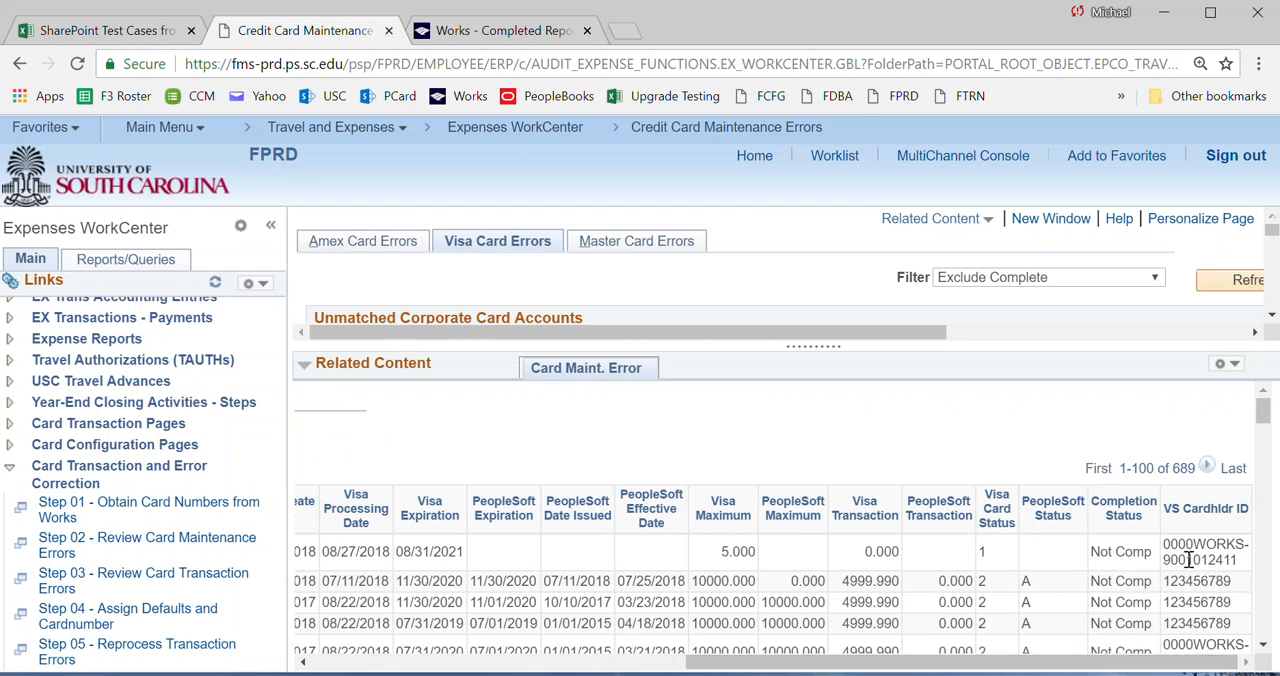
Switch to the card numbers workbook in Excel, filter Card Last 4 Digits by the first listed error's card ending, and return to the query.
key("alt+Tab")
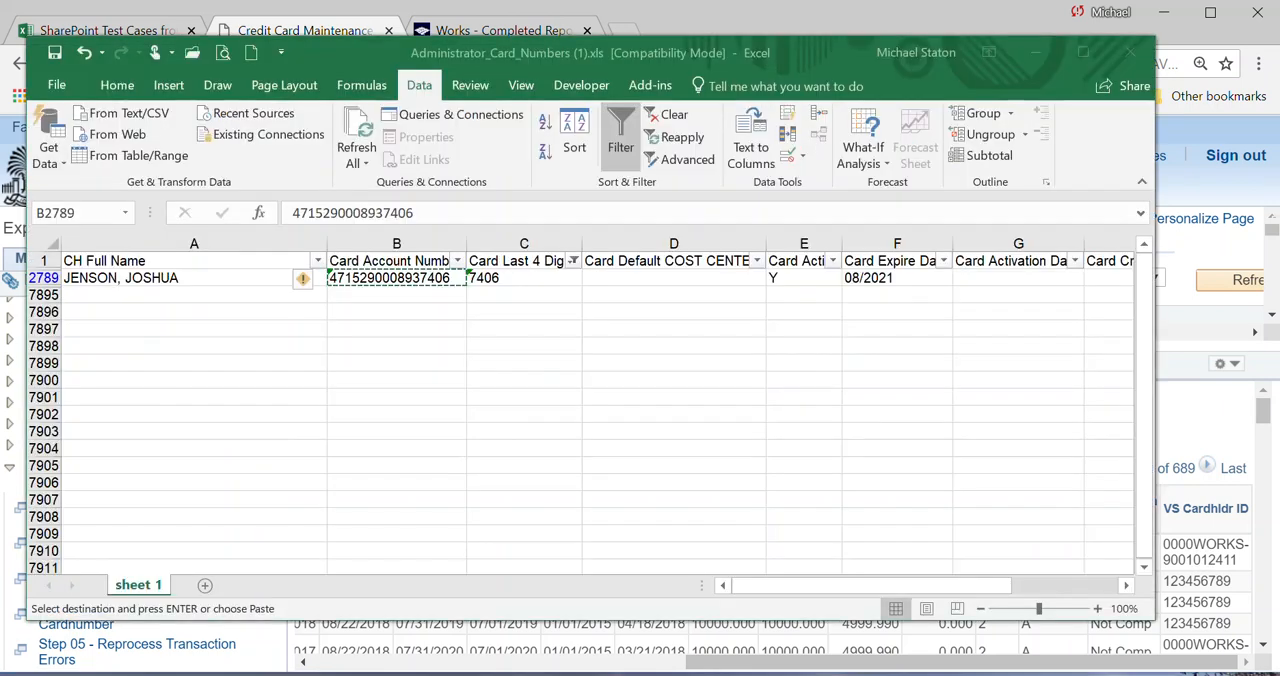
left_click(571, 261)
left_click(383, 432)
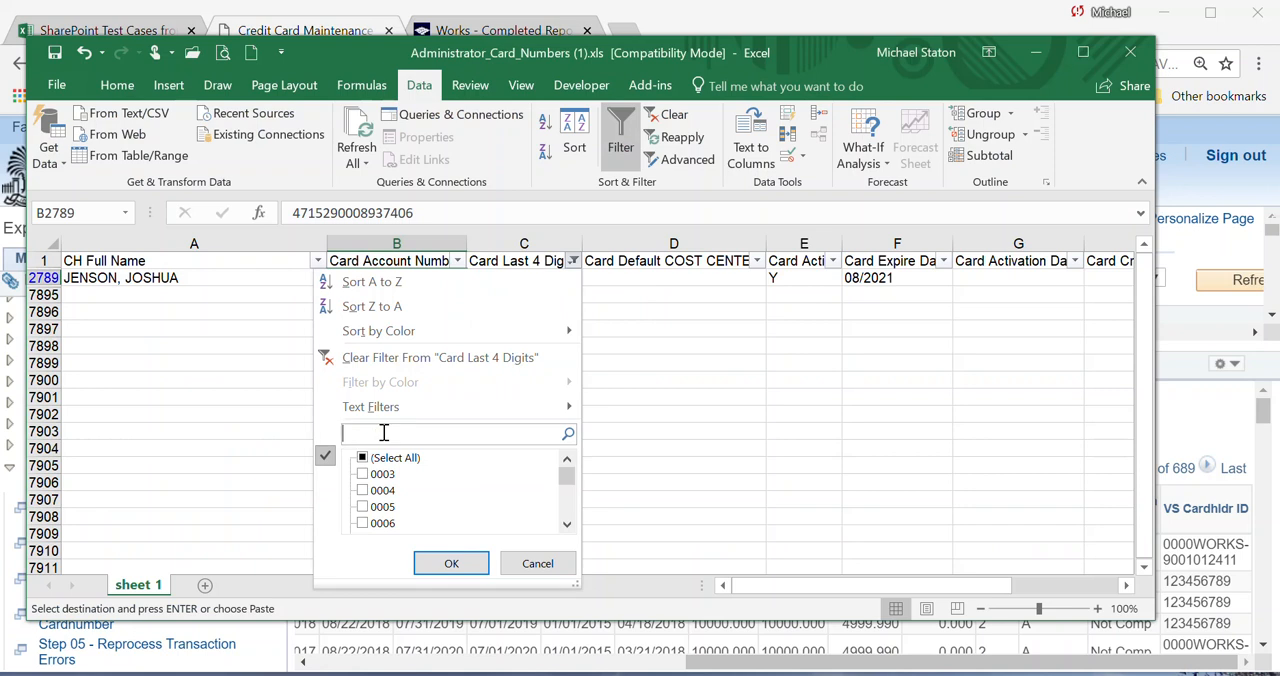
type("2411")
left_click(451, 563)
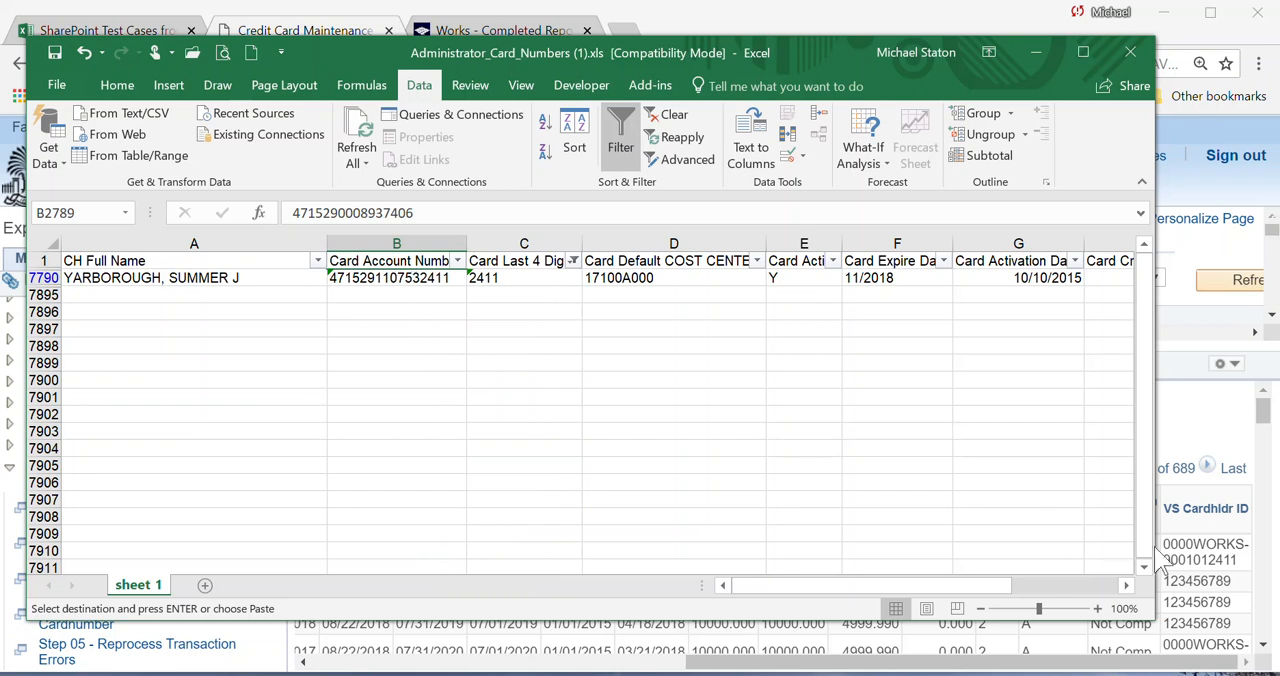
left_click(1230, 557)
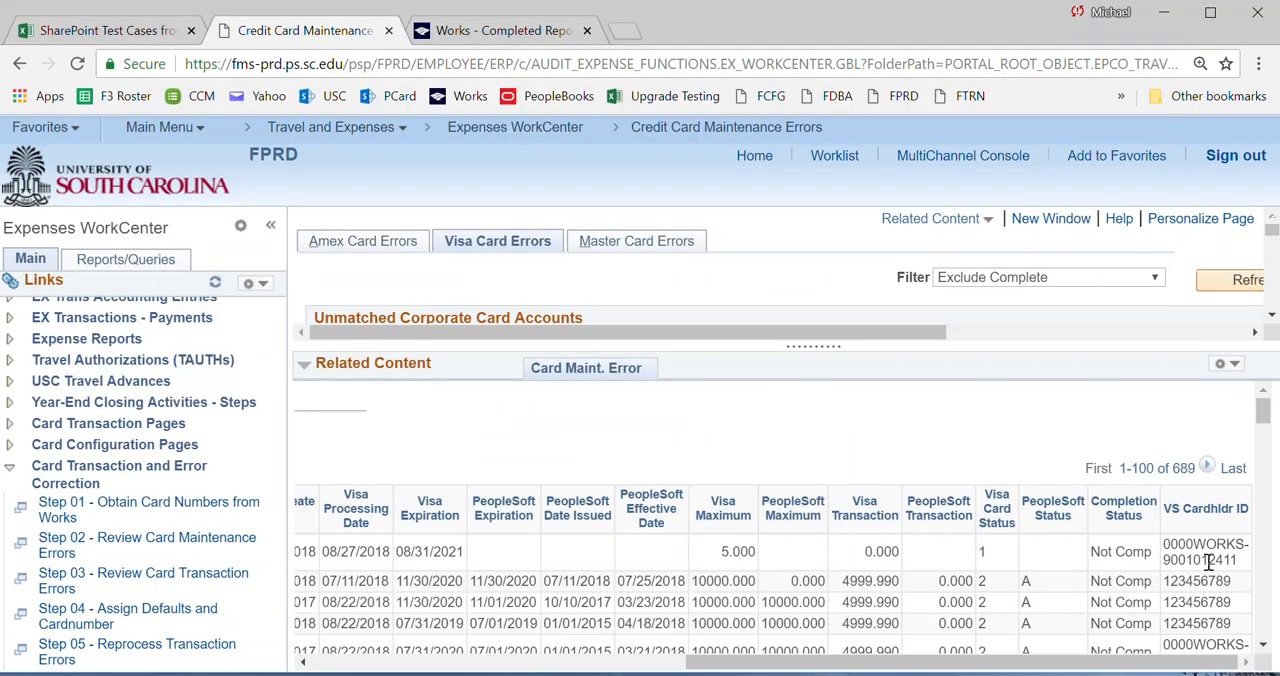